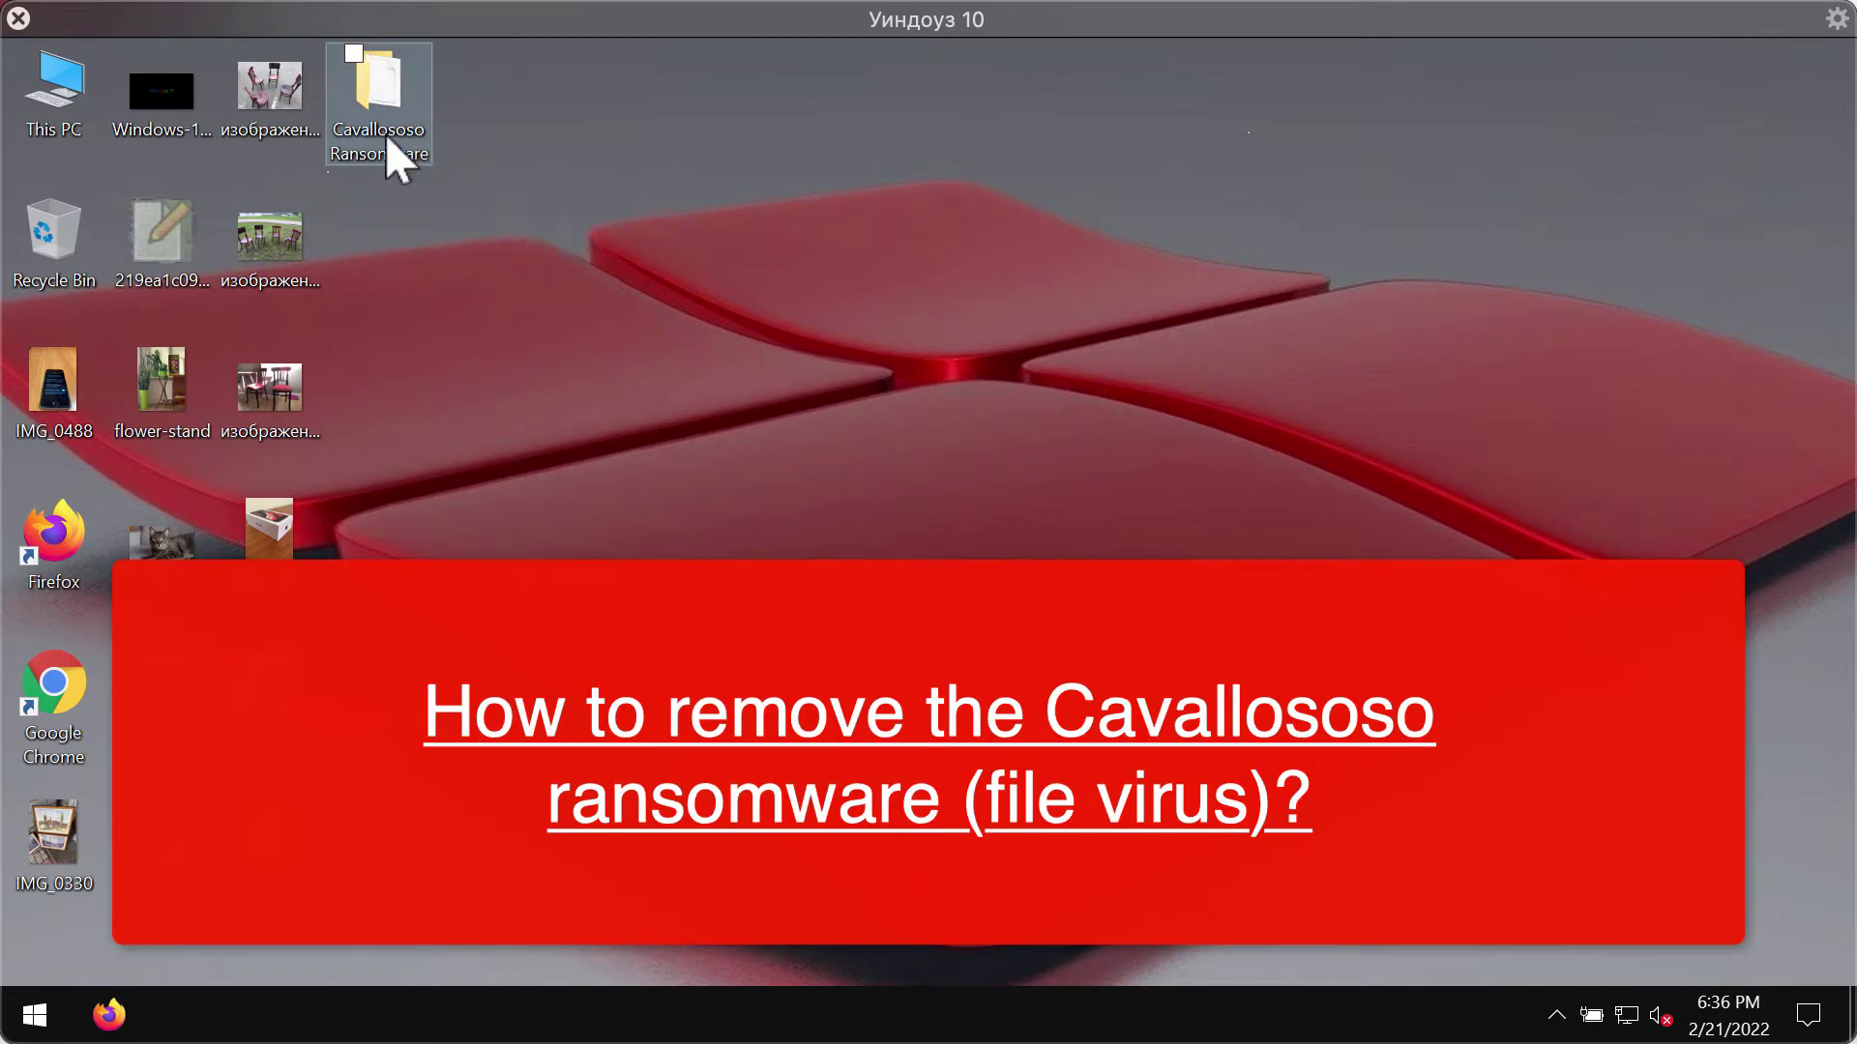
- View the chairs photo and then the cat photo from the desktop, closing each
click(387, 137)
click(282, 109)
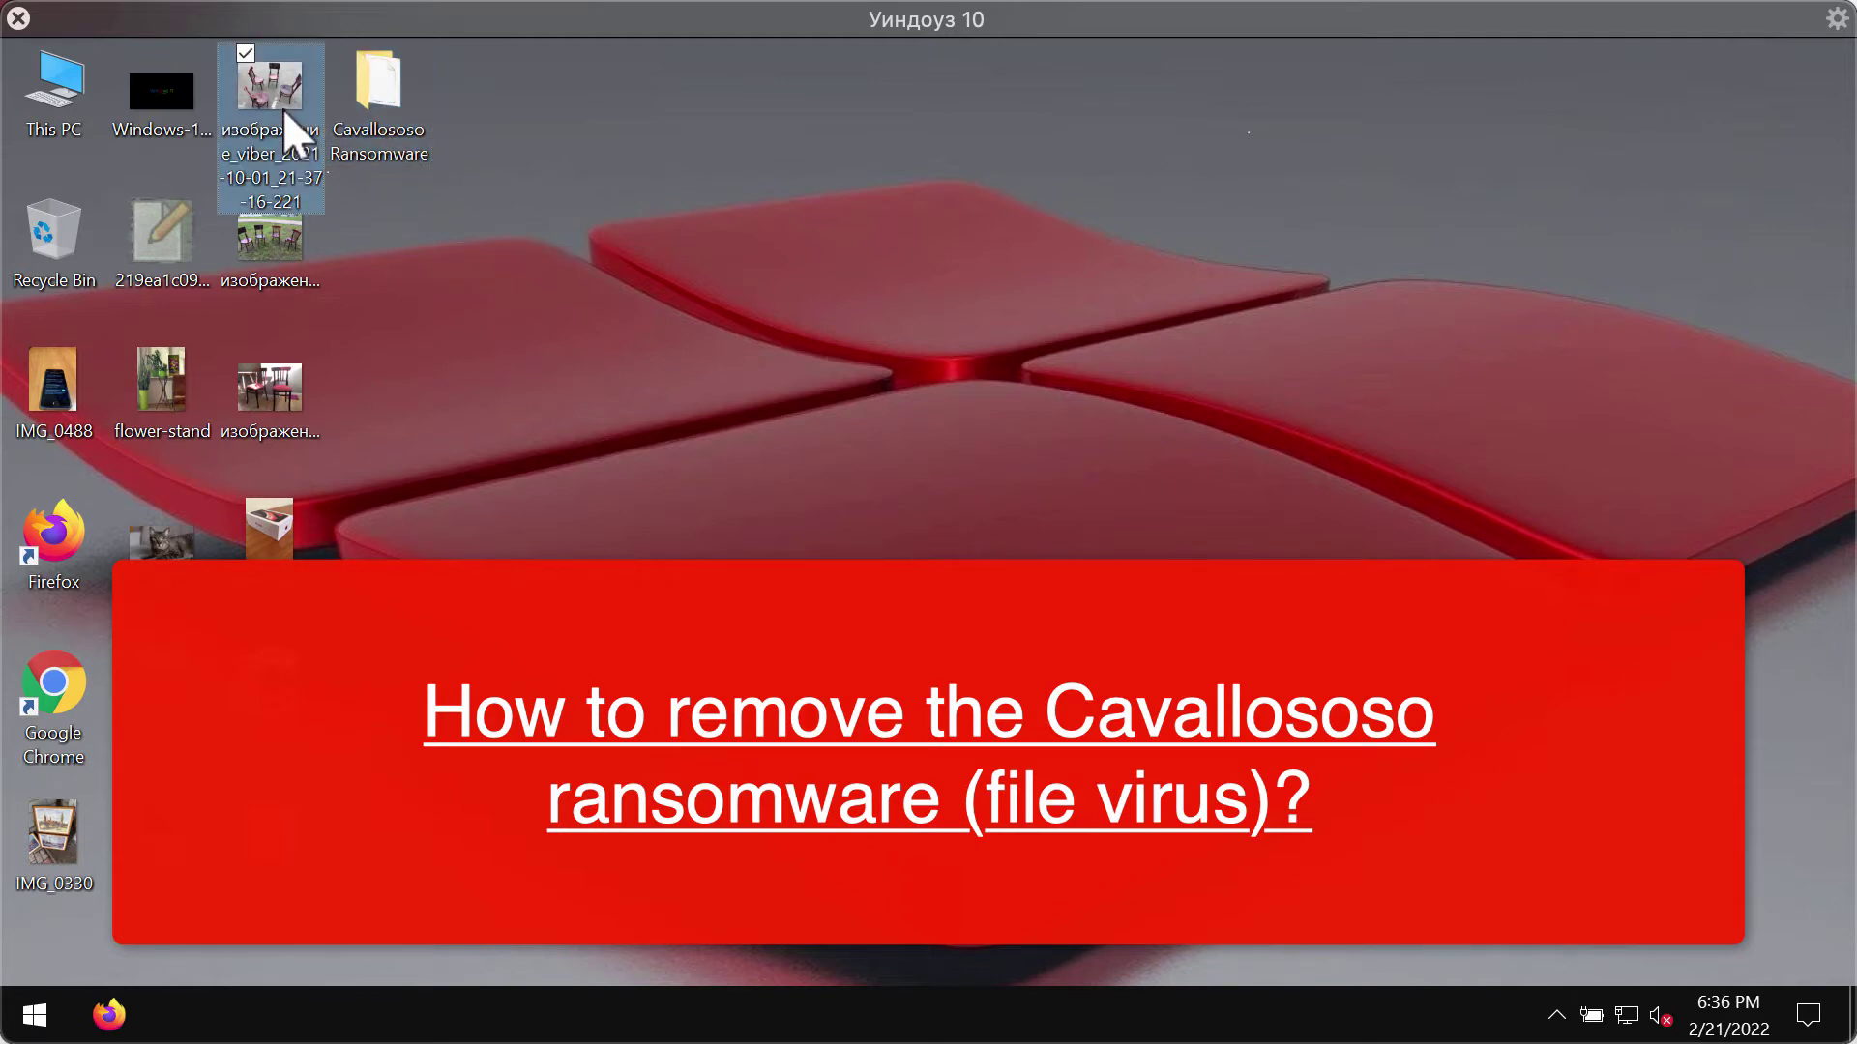
double_click(282, 109)
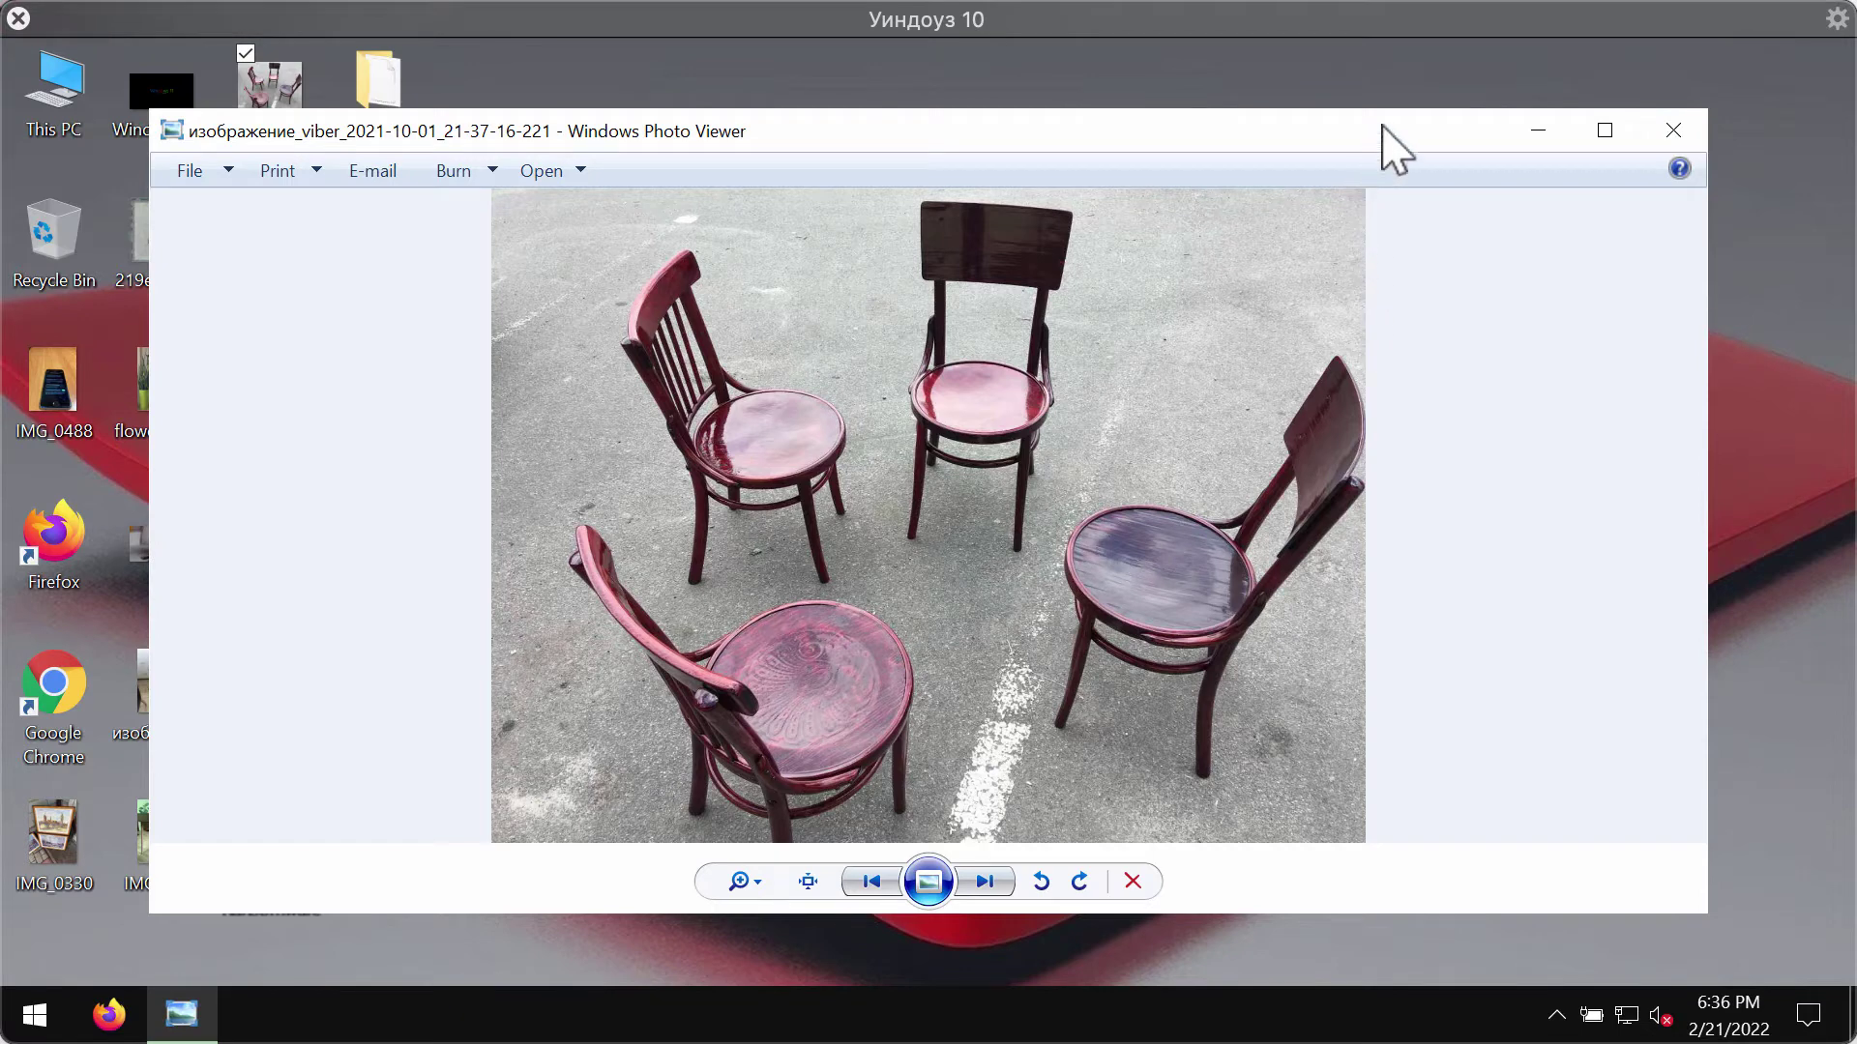
drag(1378, 122, 1416, 114)
click(1707, 126)
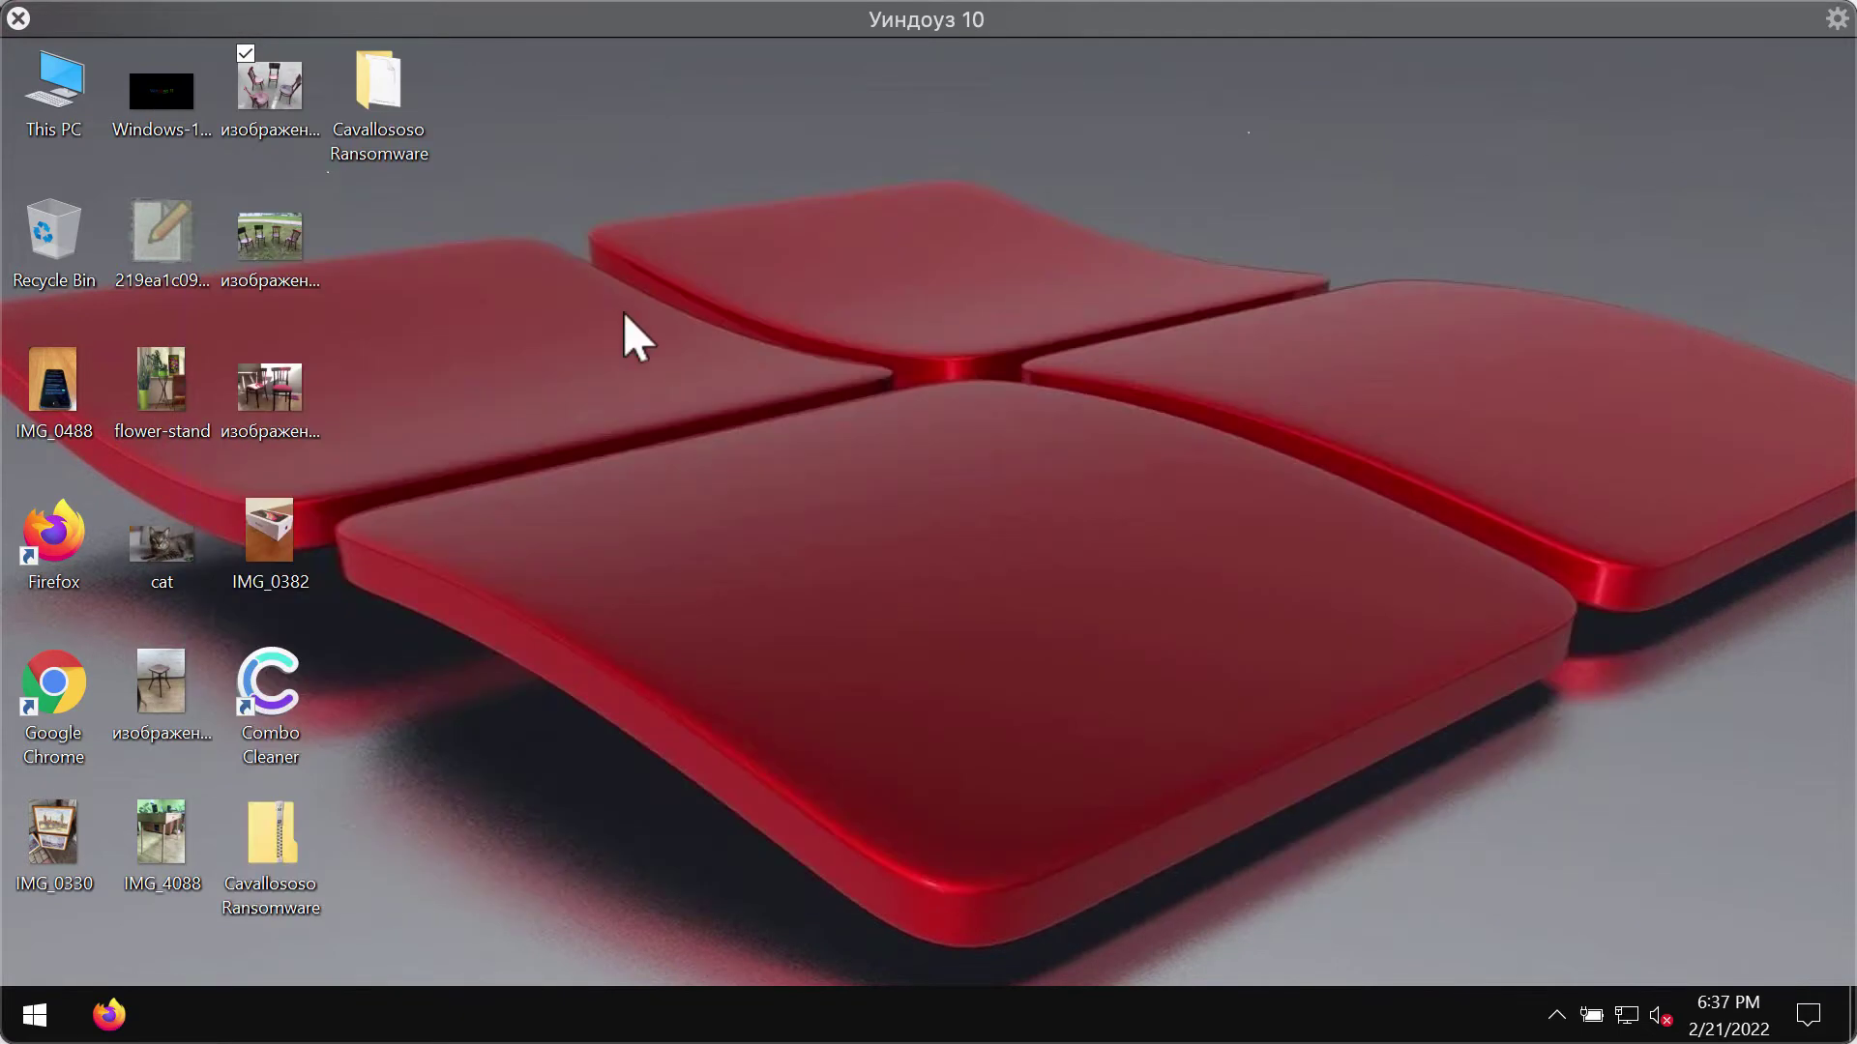
double_click(176, 547)
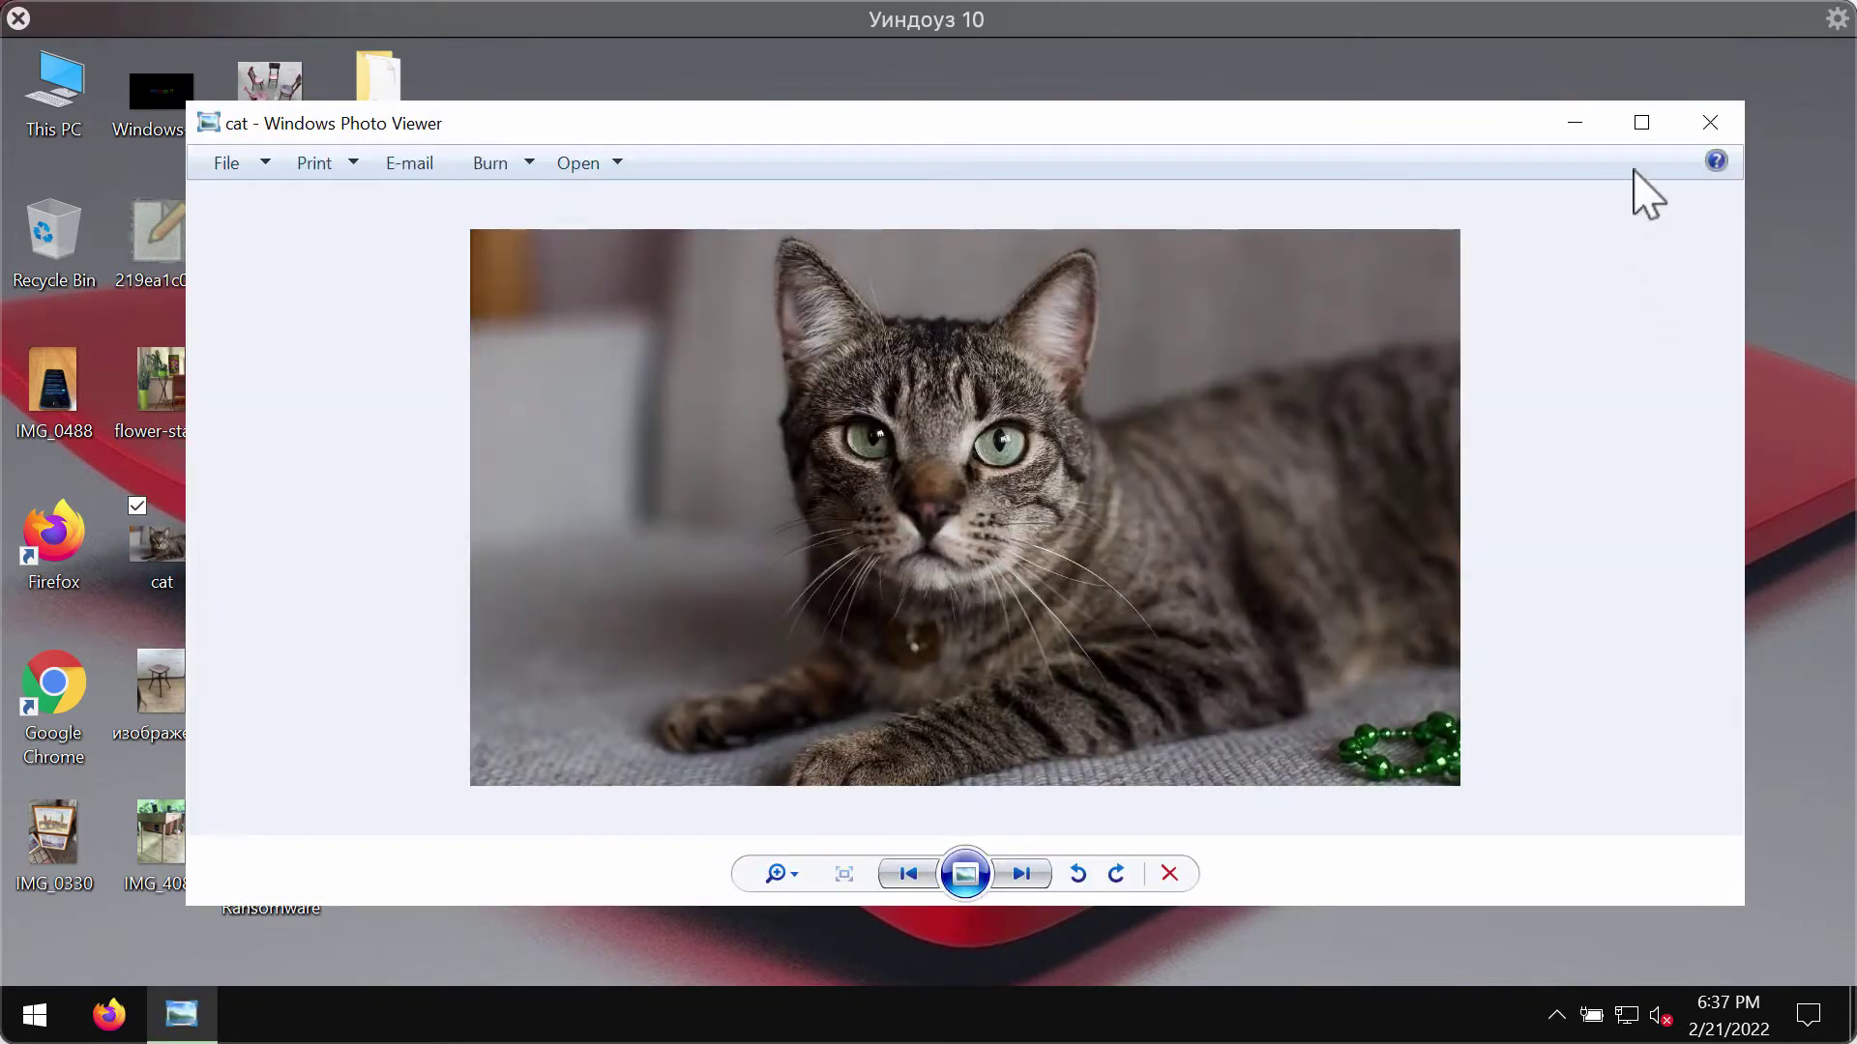
click(1709, 124)
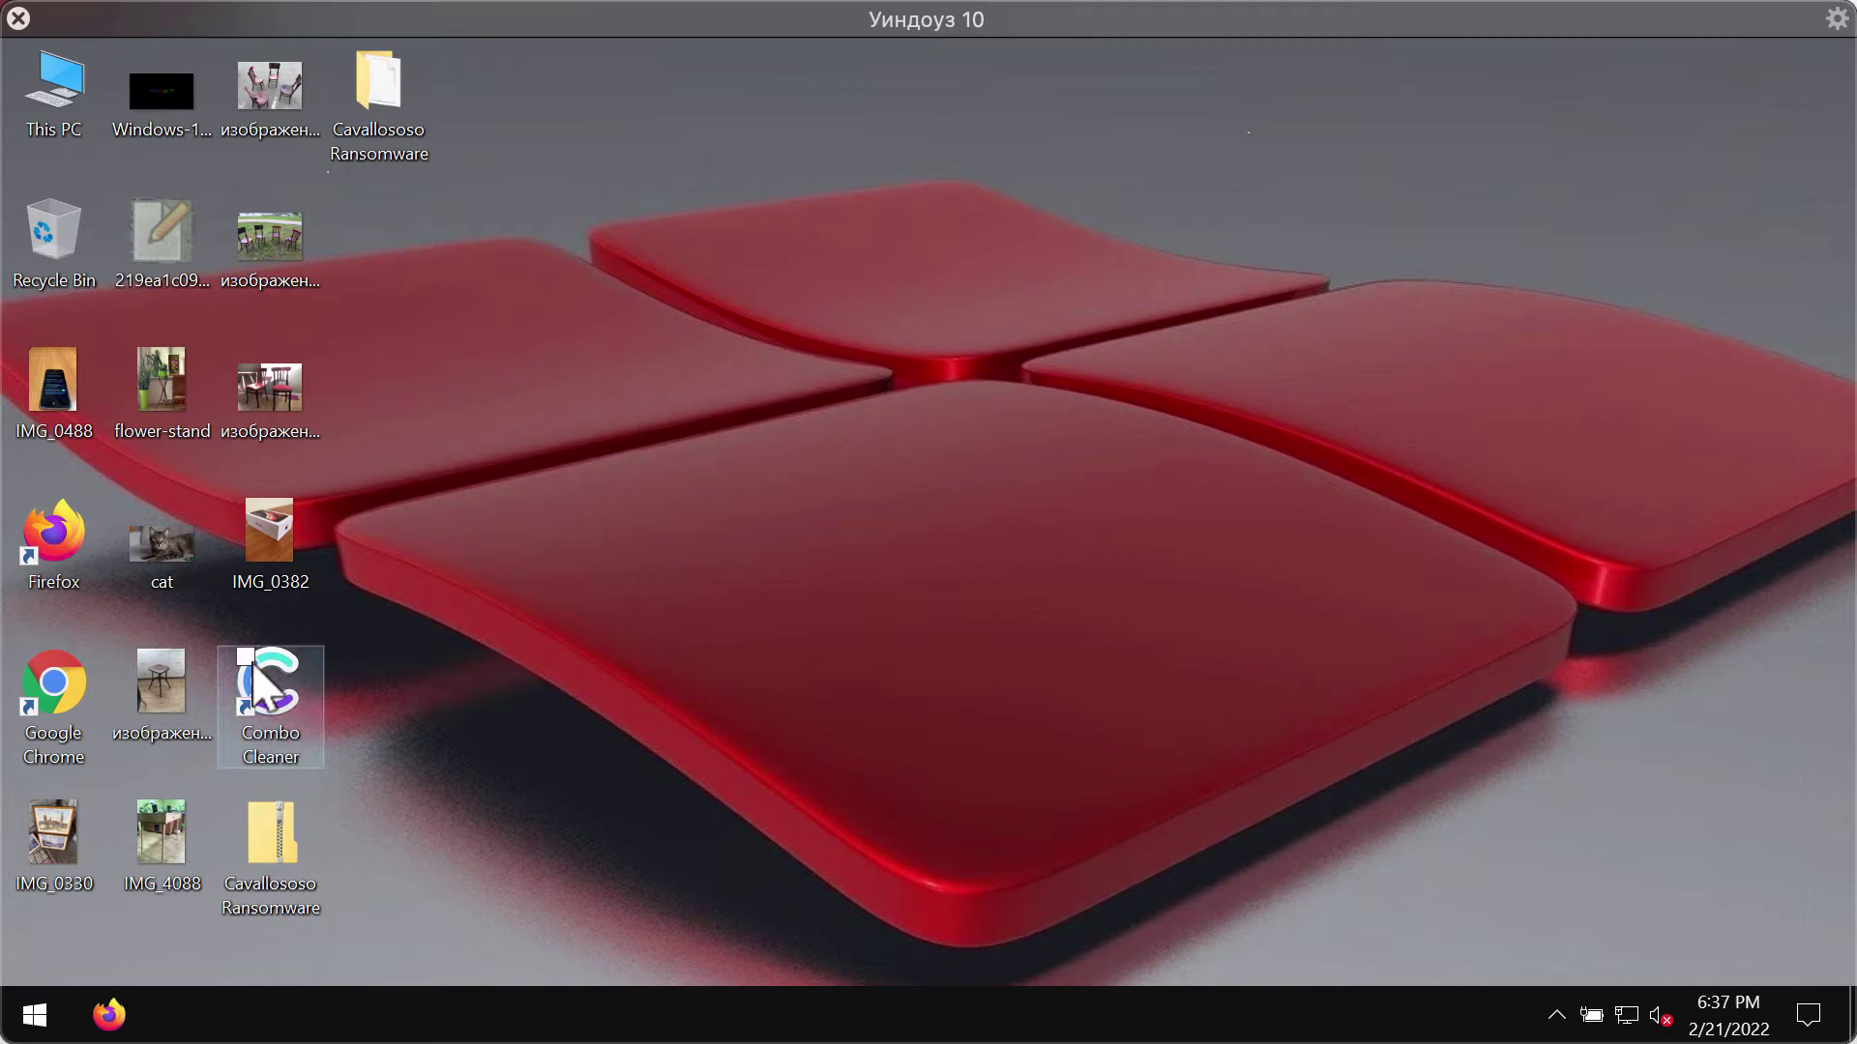
- Look inside the Cavallososo Ransomware folder at its executable, then close the folder
double_click(377, 91)
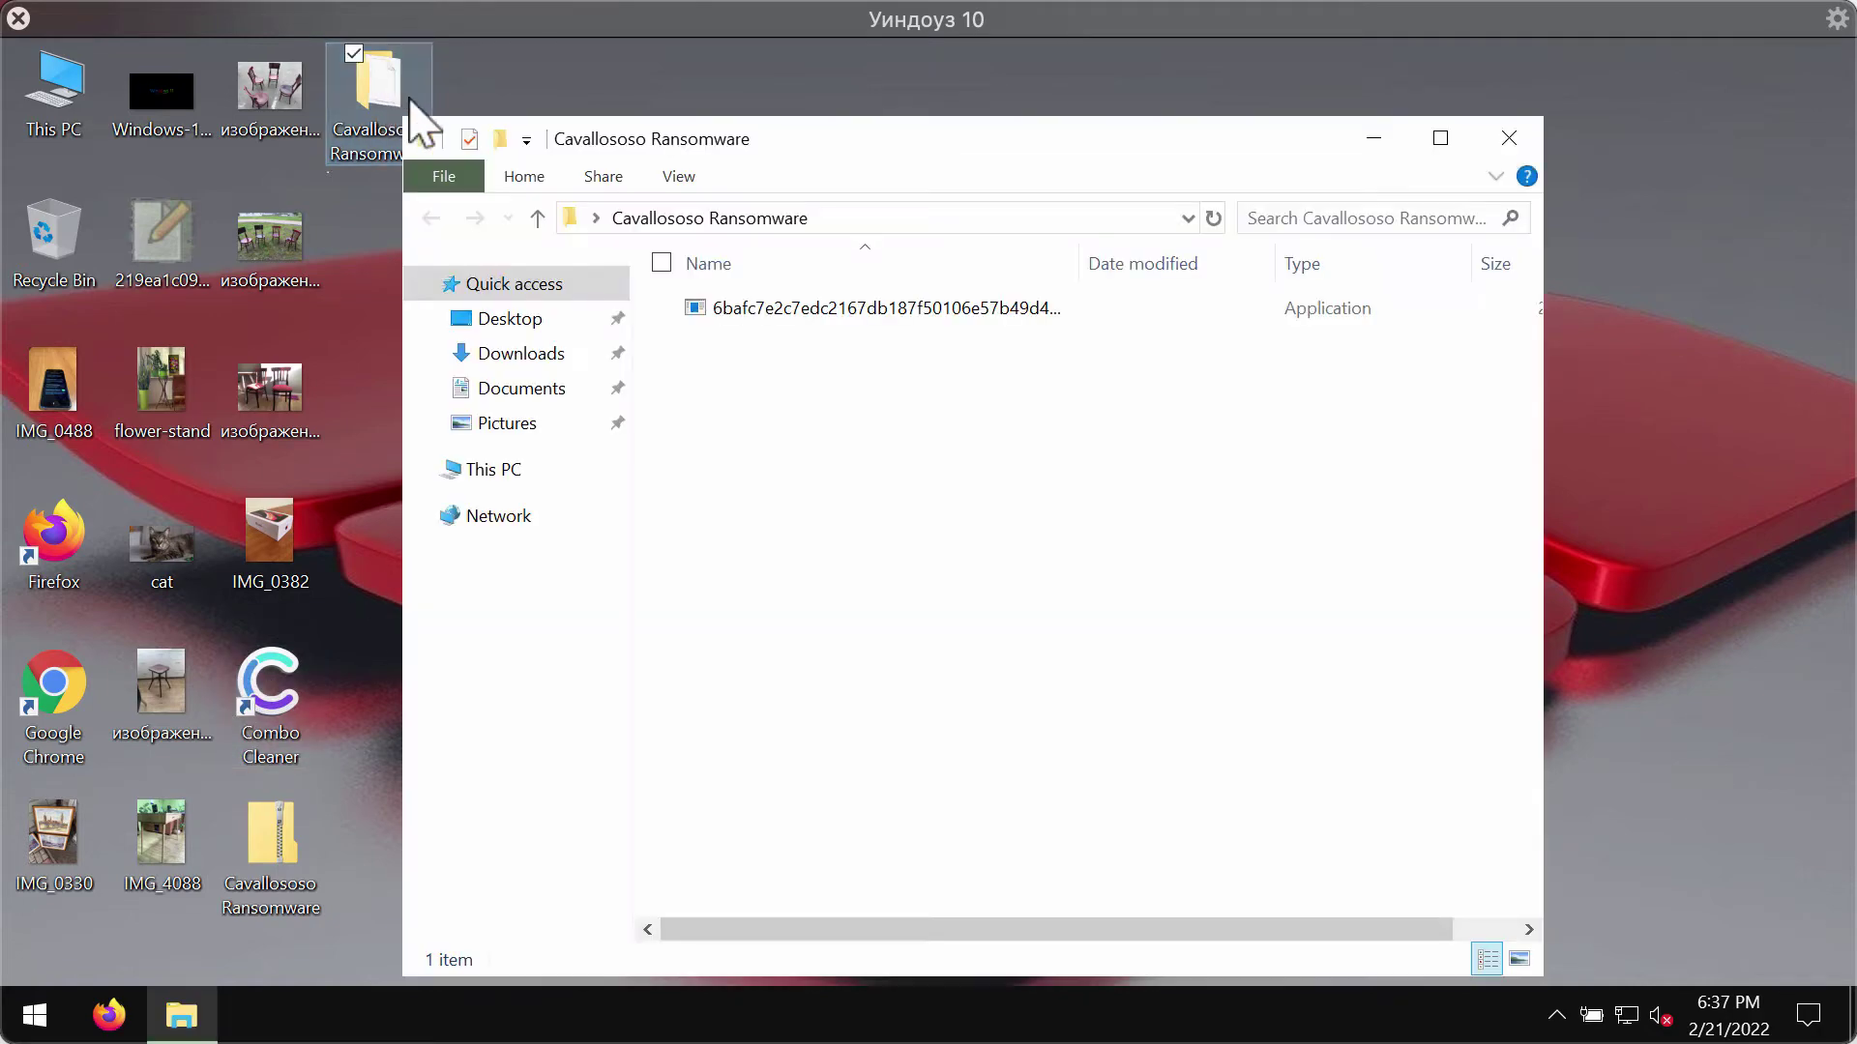
click(895, 311)
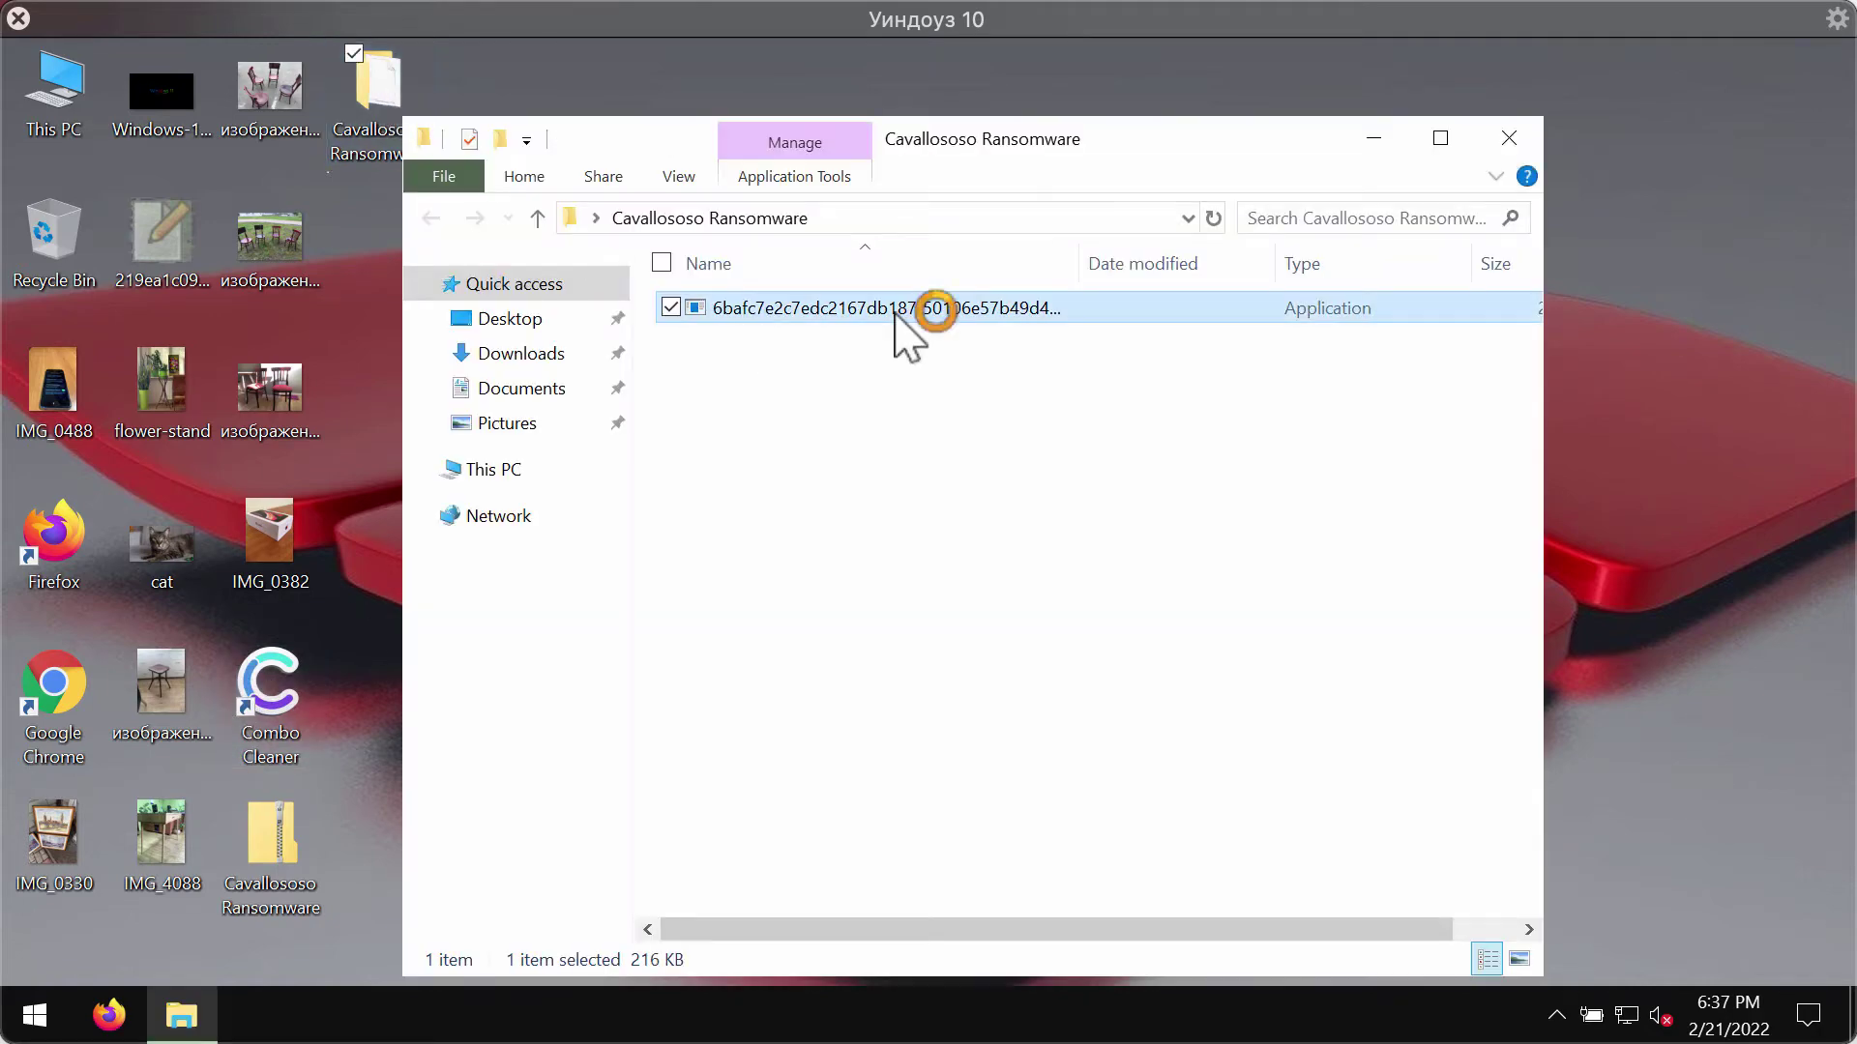
click(1511, 140)
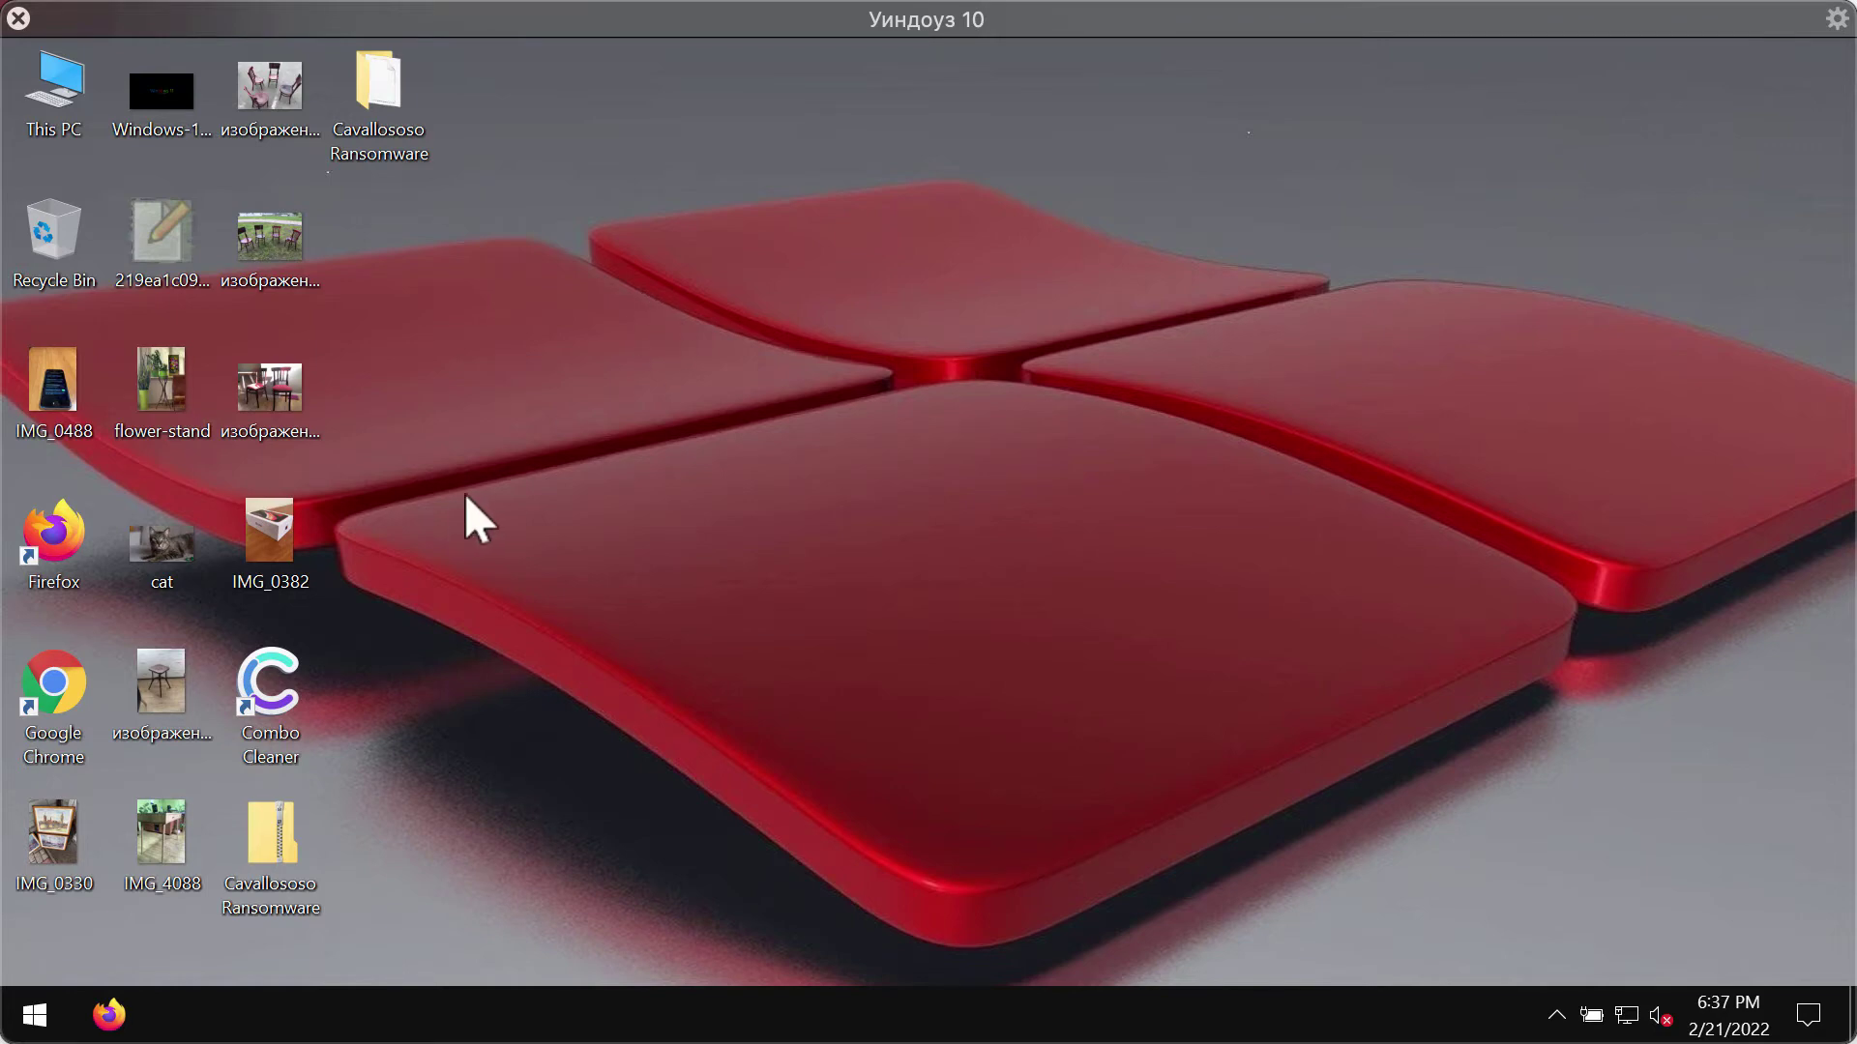
- View the IMG_0382 iPhone box photo, then close it
double_click(295, 546)
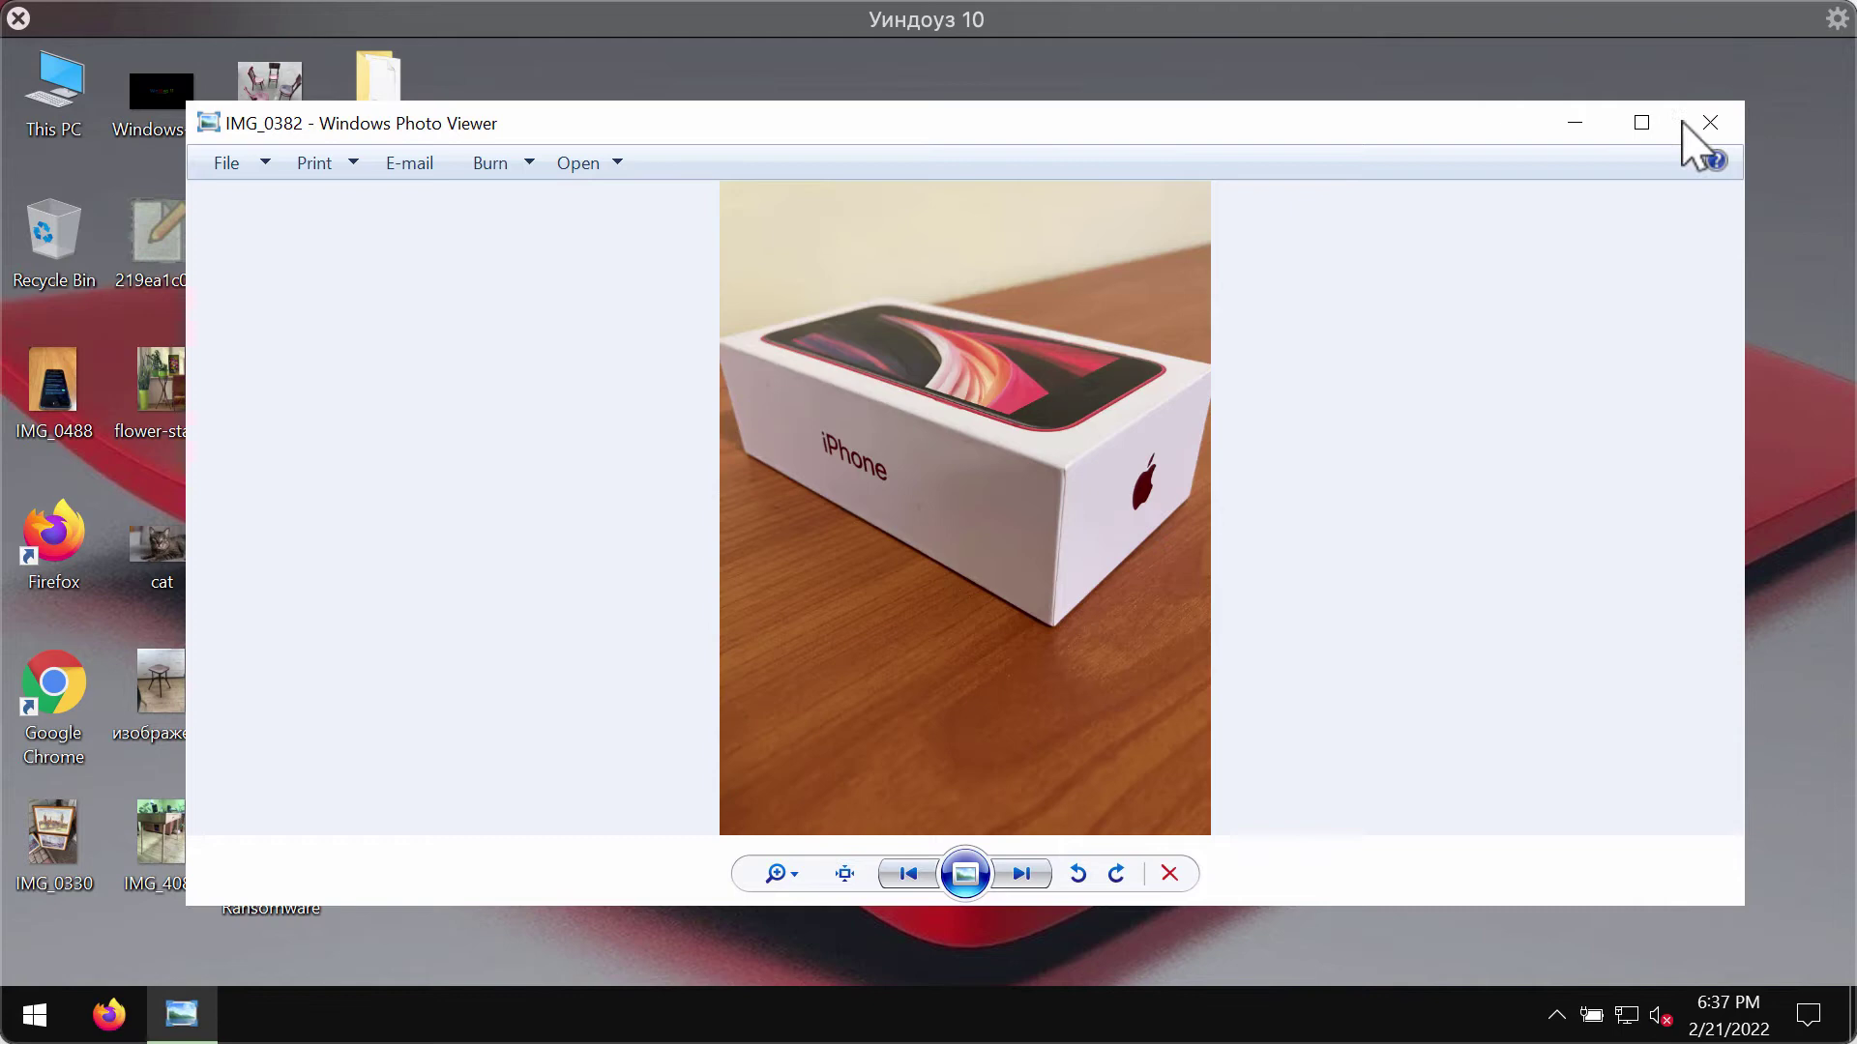
click(1723, 118)
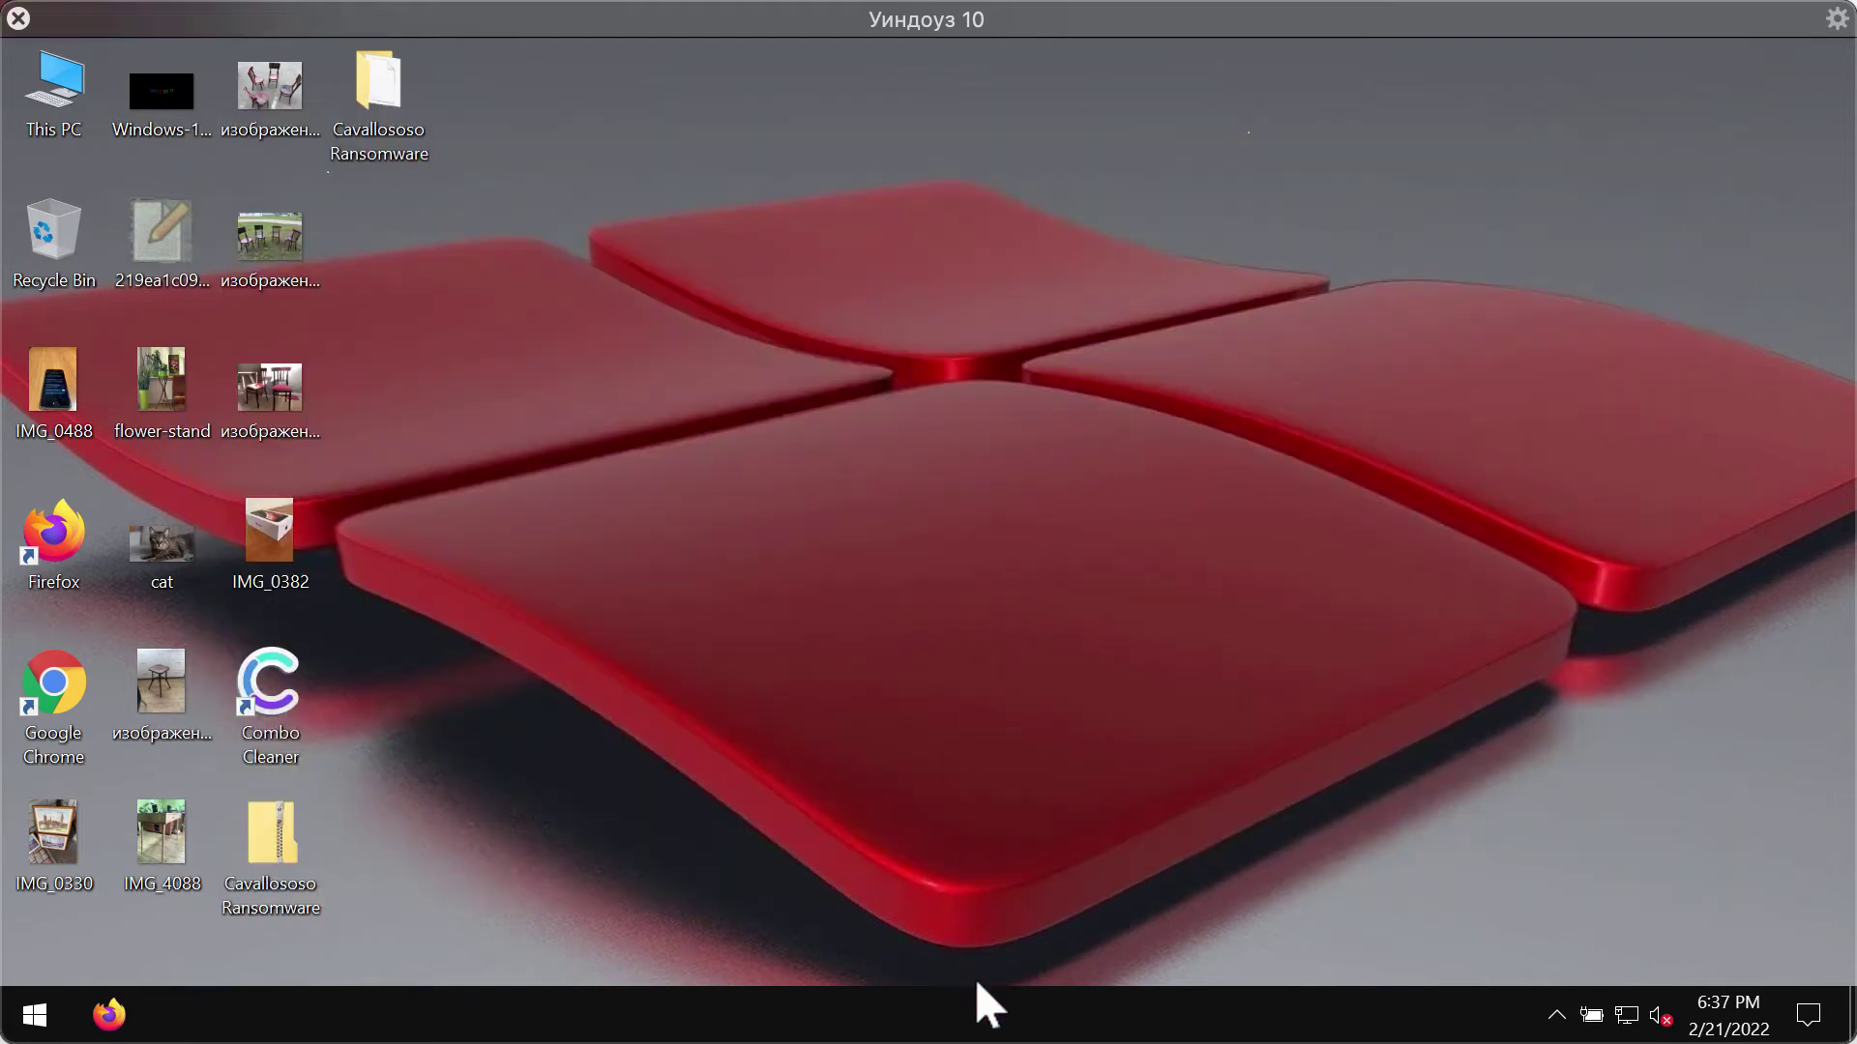
click(820, 811)
- Launch Task Manager from the taskbar and scroll through its background processes
right_click(1039, 1017)
click(1150, 878)
drag(808, 165, 1145, 77)
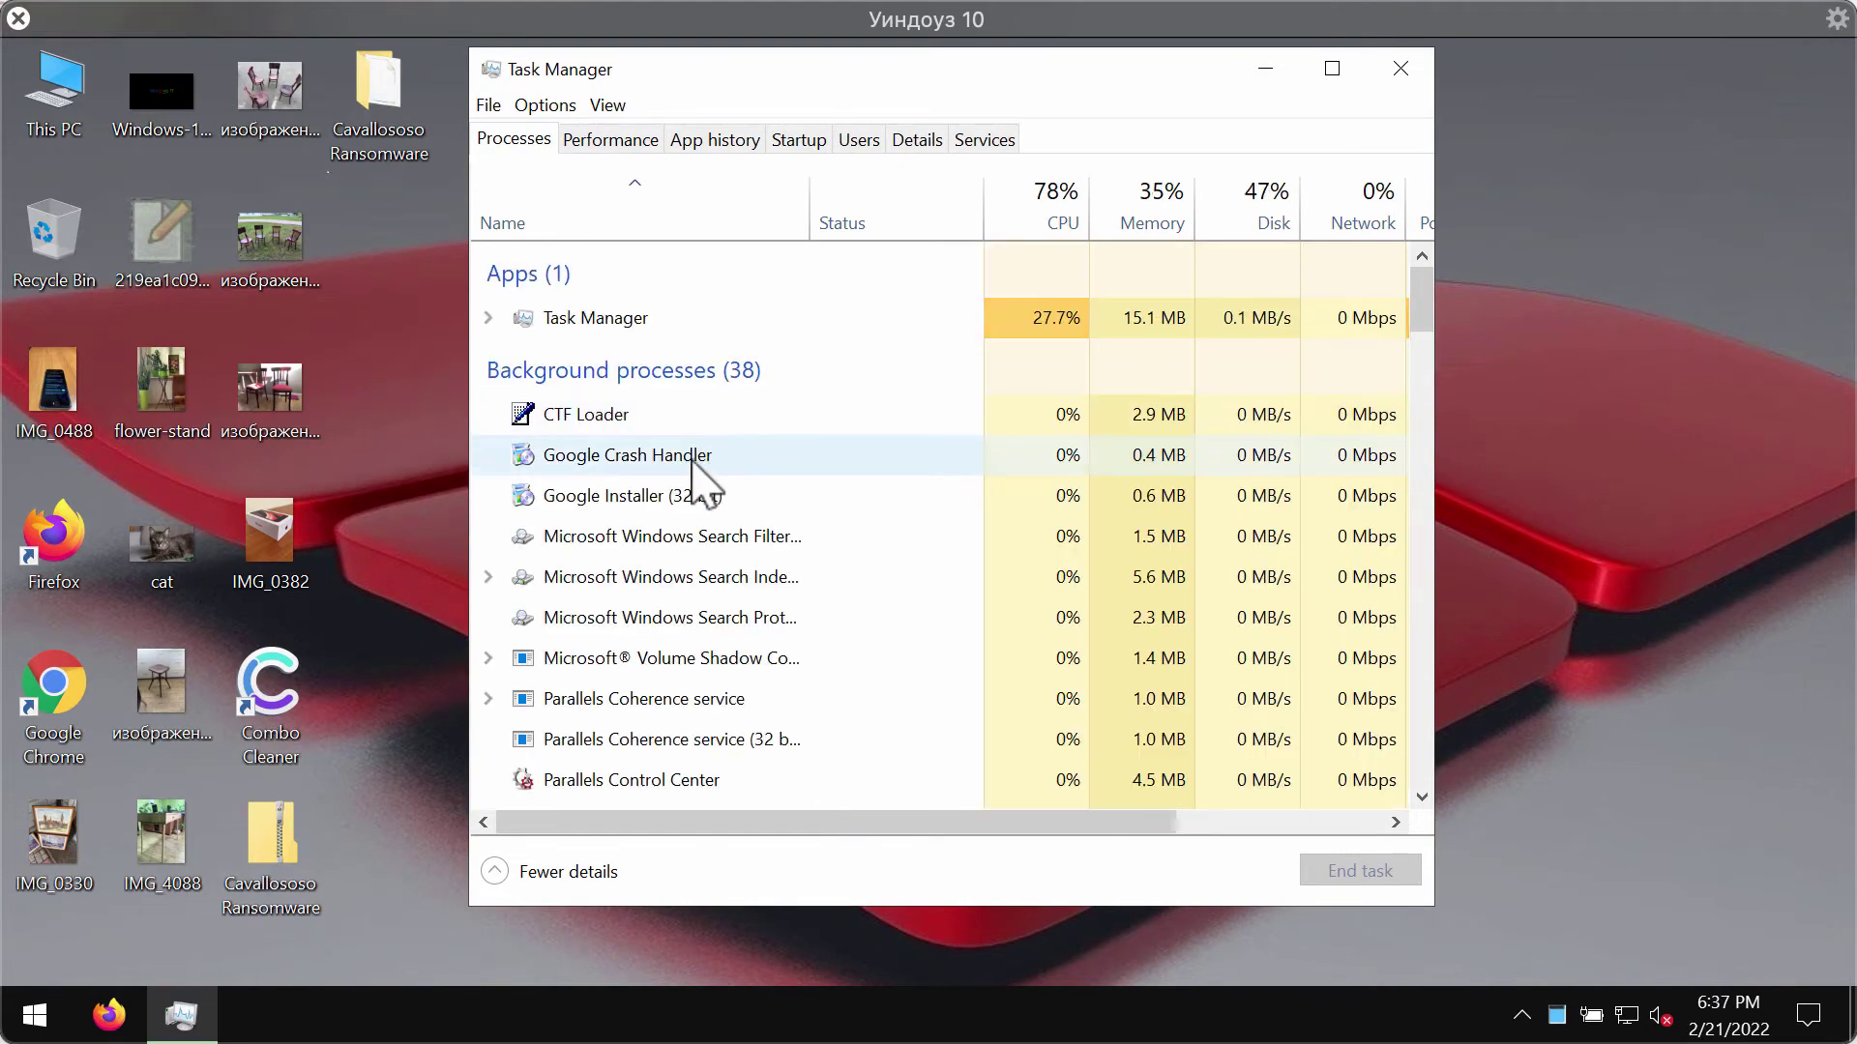
scroll(696, 571, down, 2)
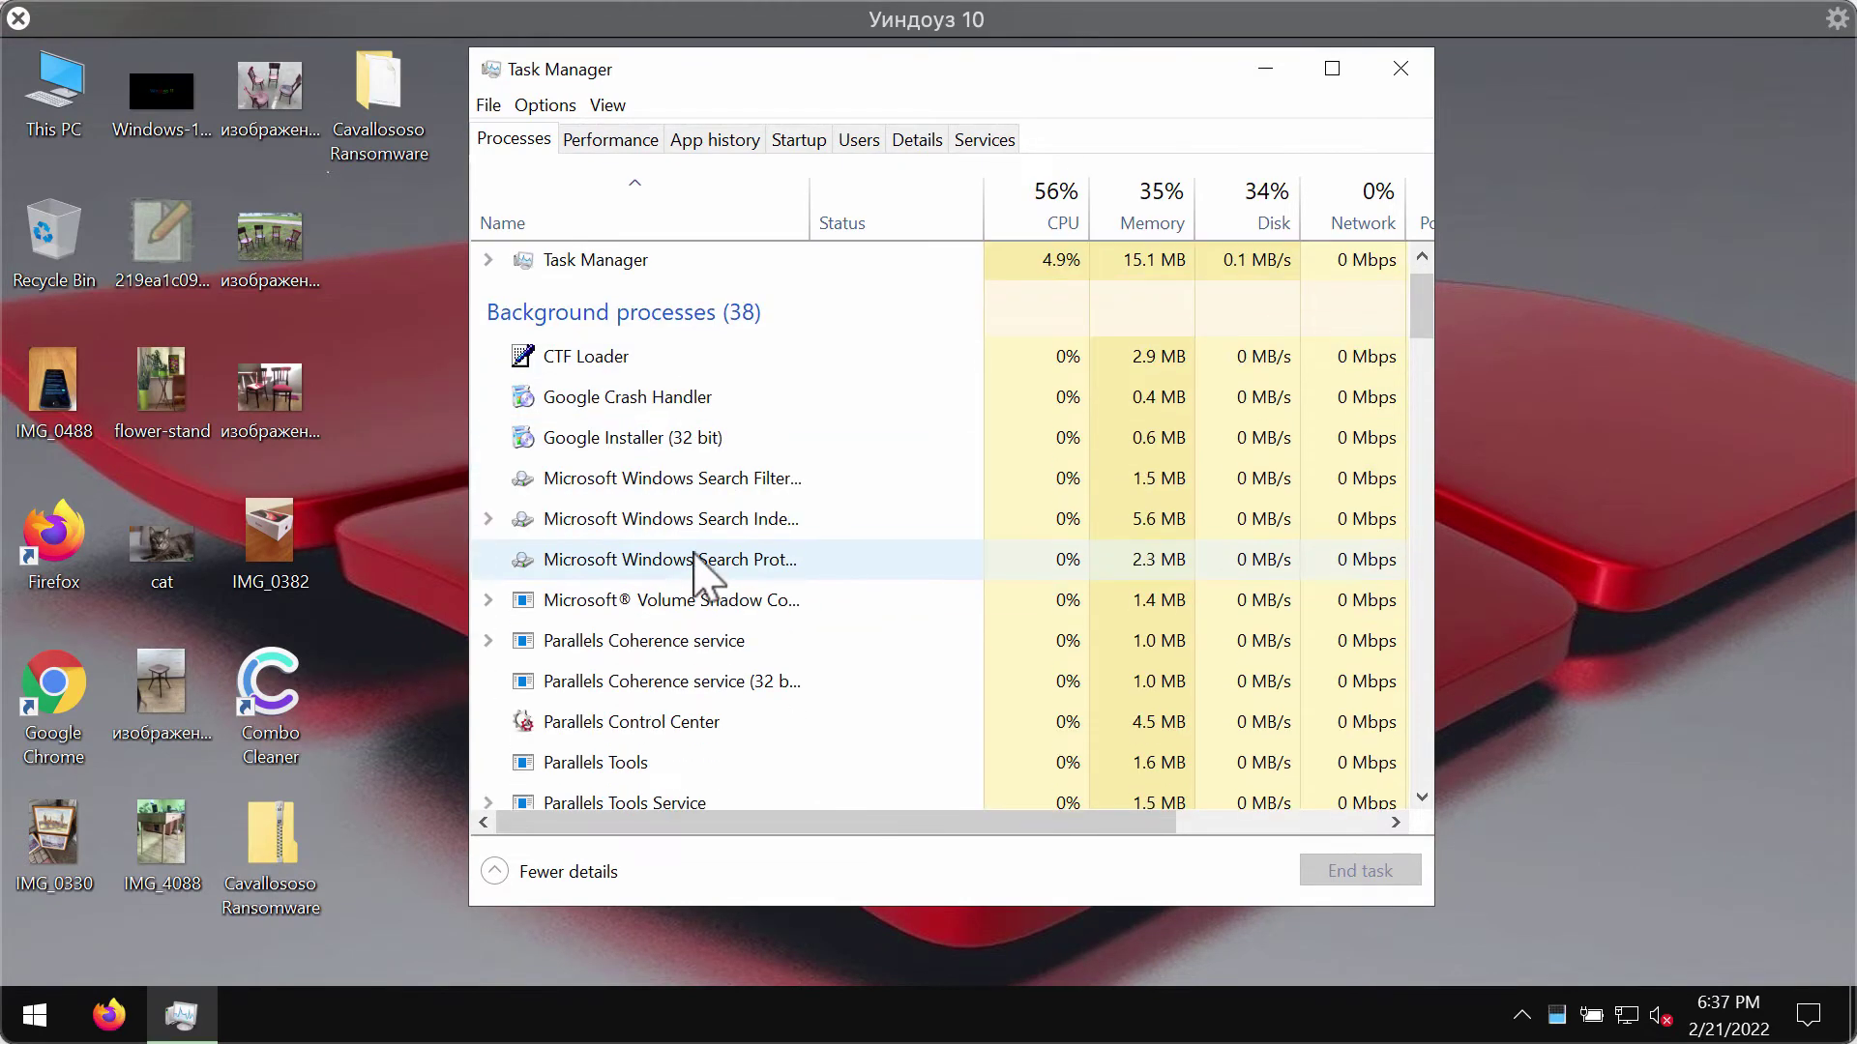
scroll(690, 576, up, 2)
scroll(693, 581, down, 3)
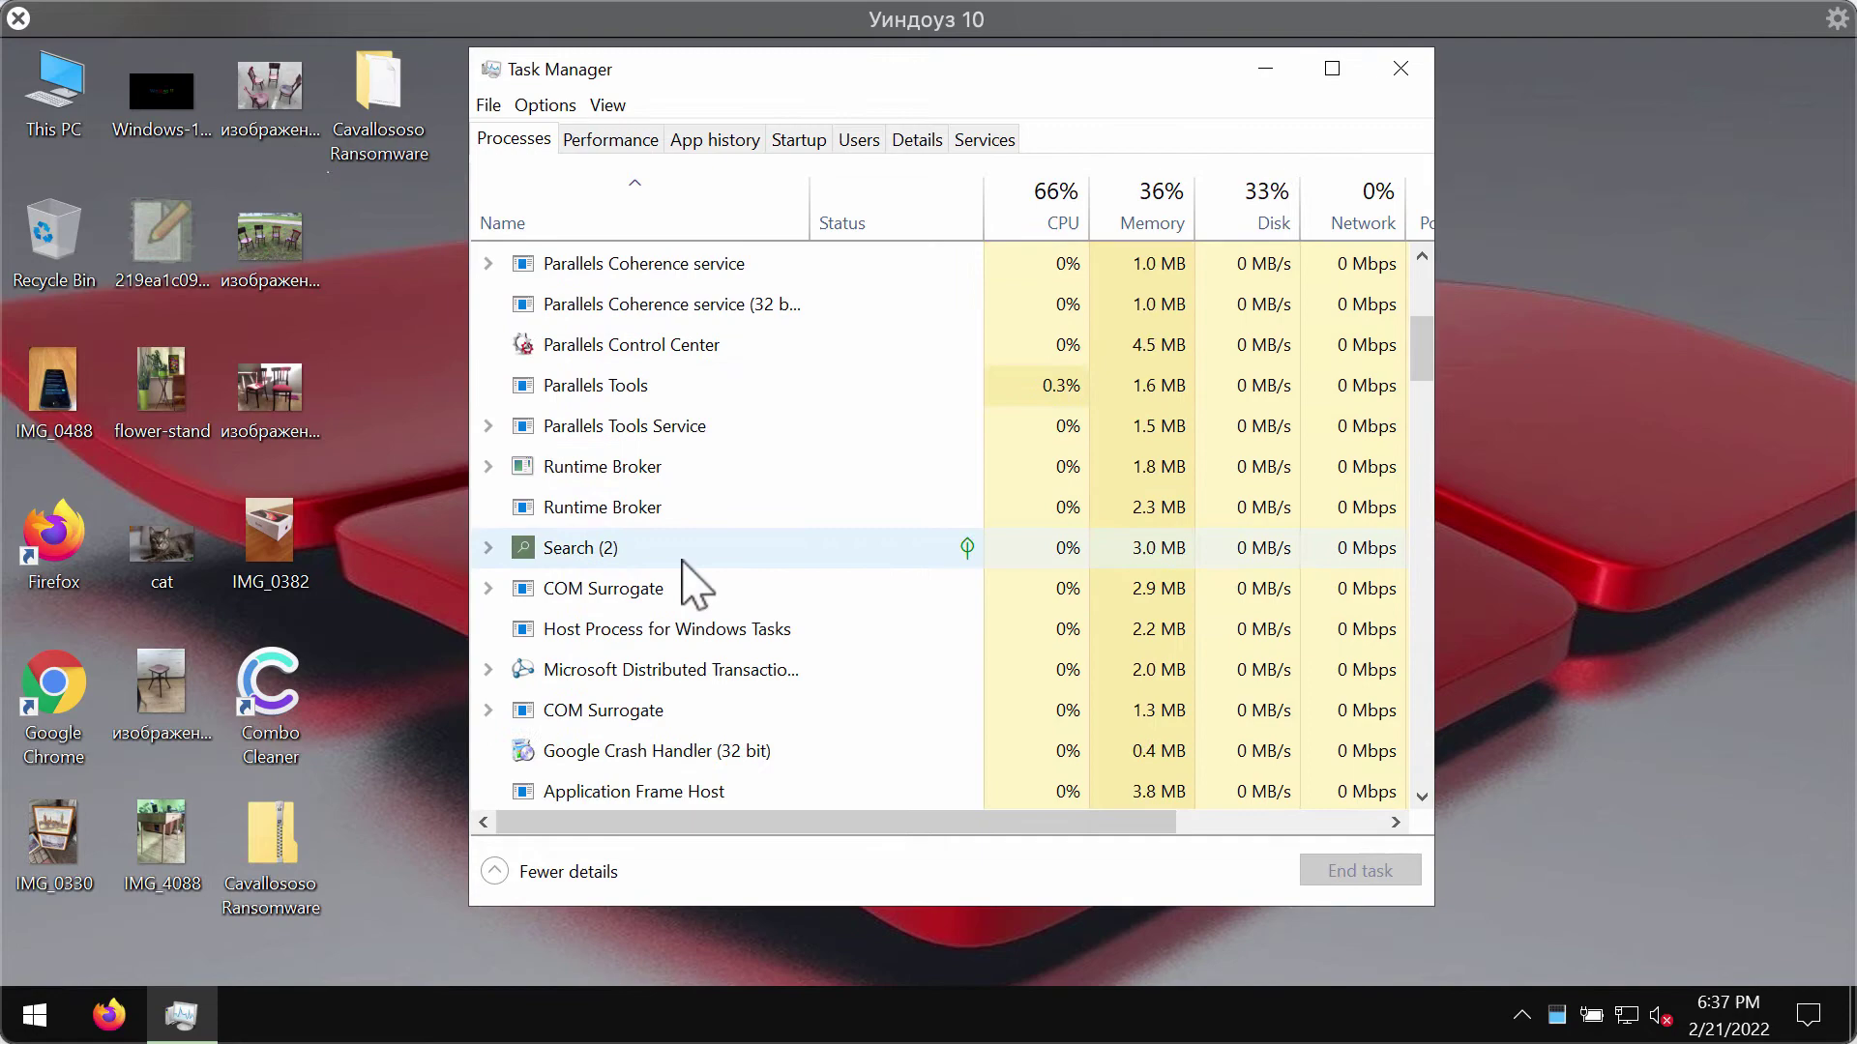
scroll(692, 581, up, 4)
scroll(643, 474, down, 7)
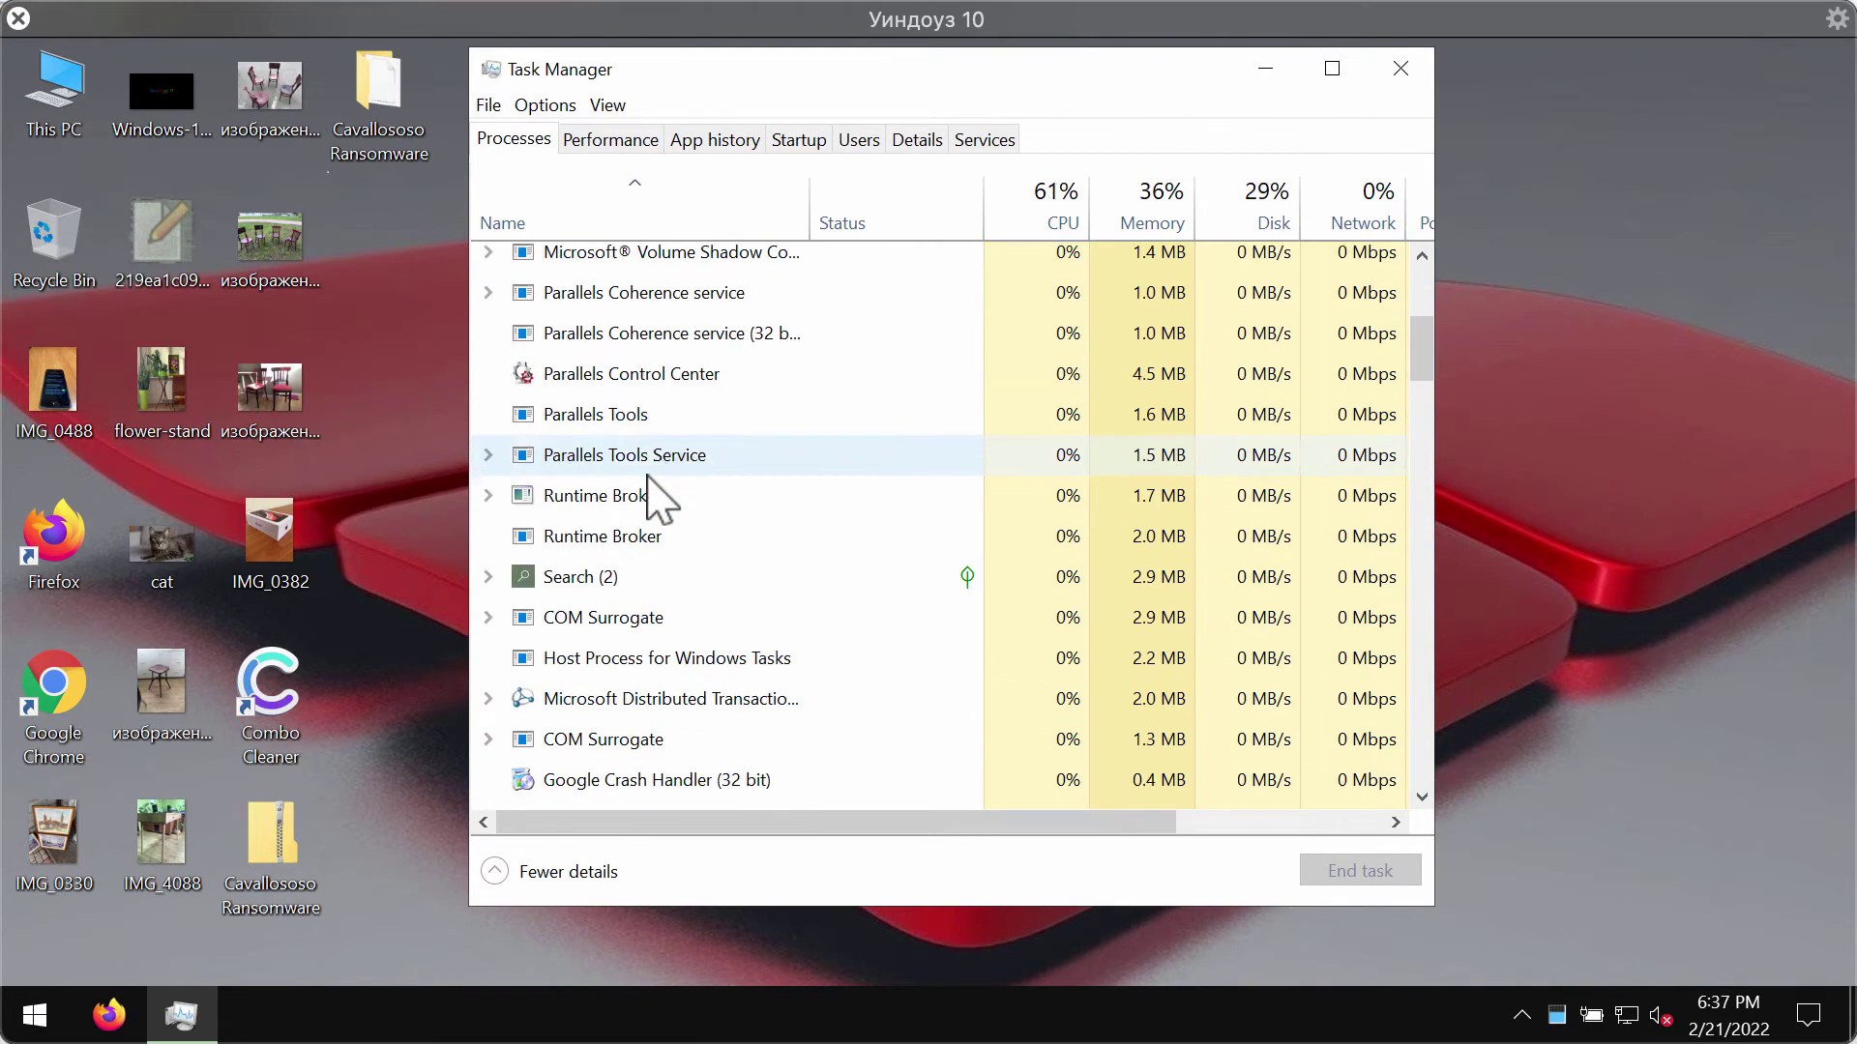
scroll(650, 488, down, 1)
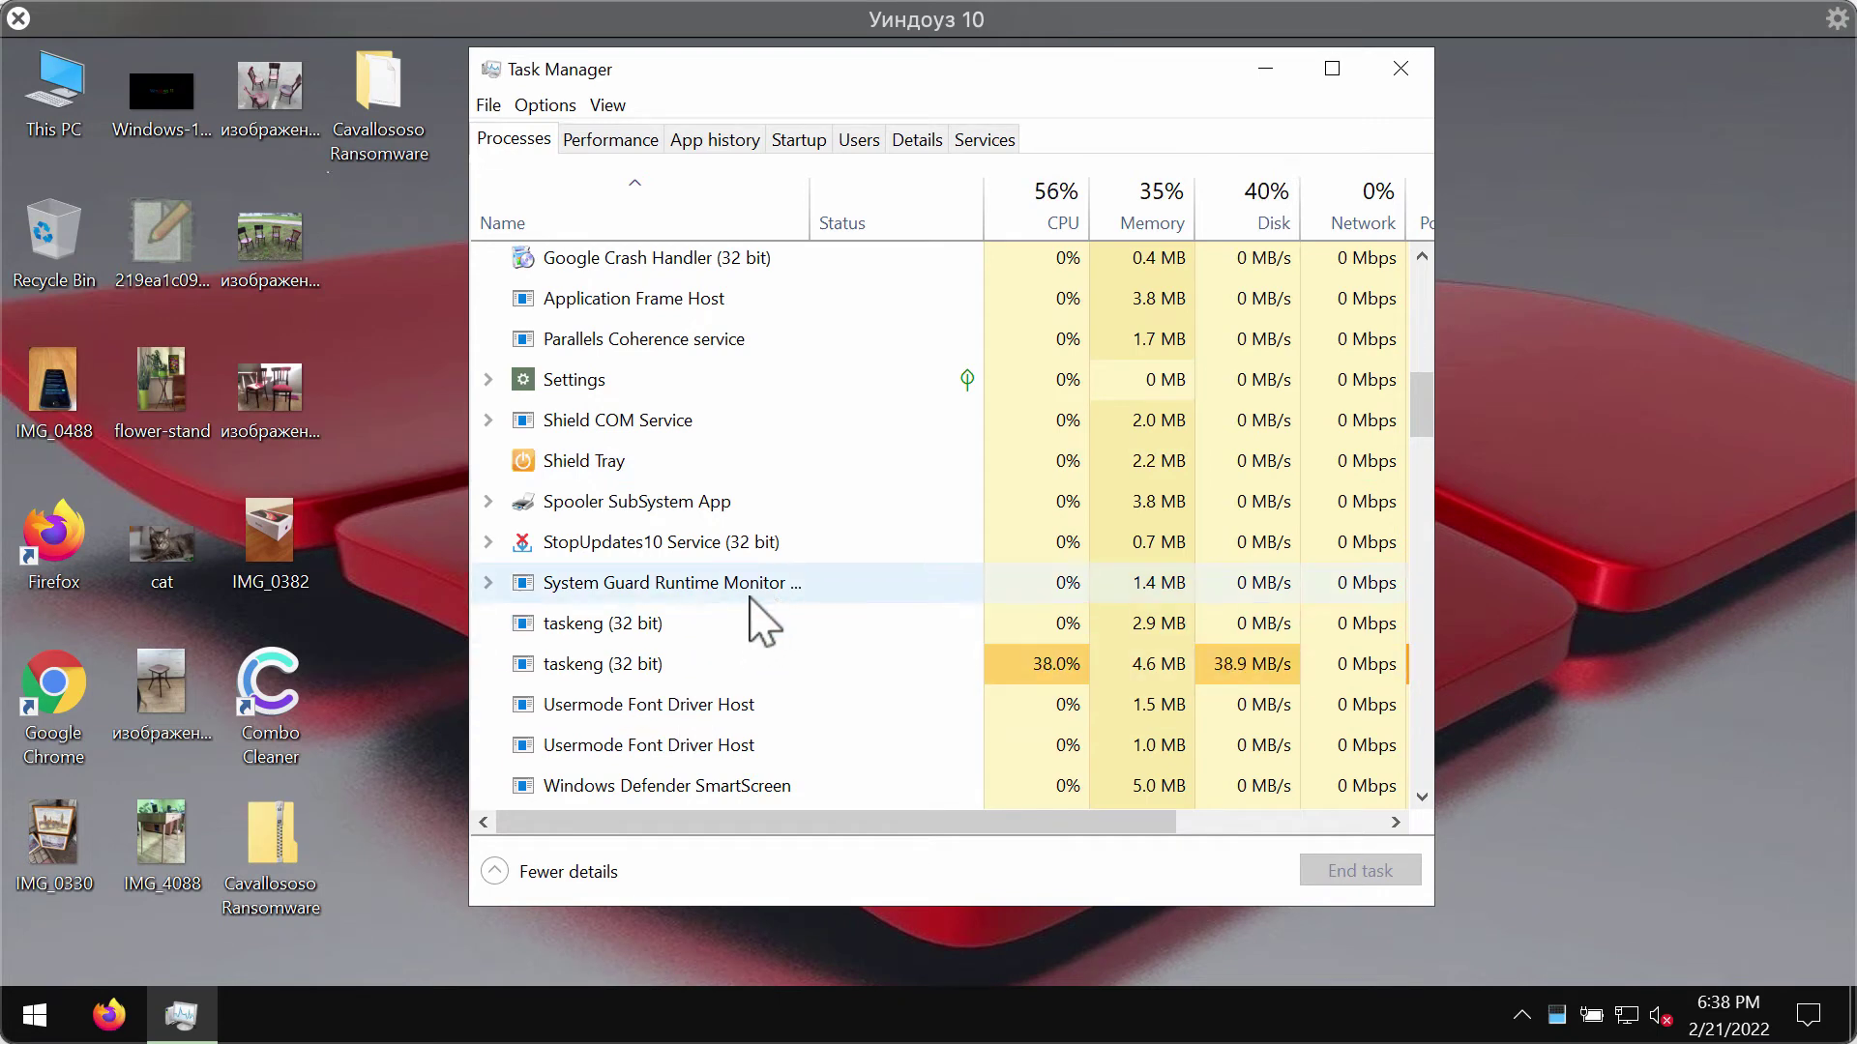
scroll(638, 721, up, 1)
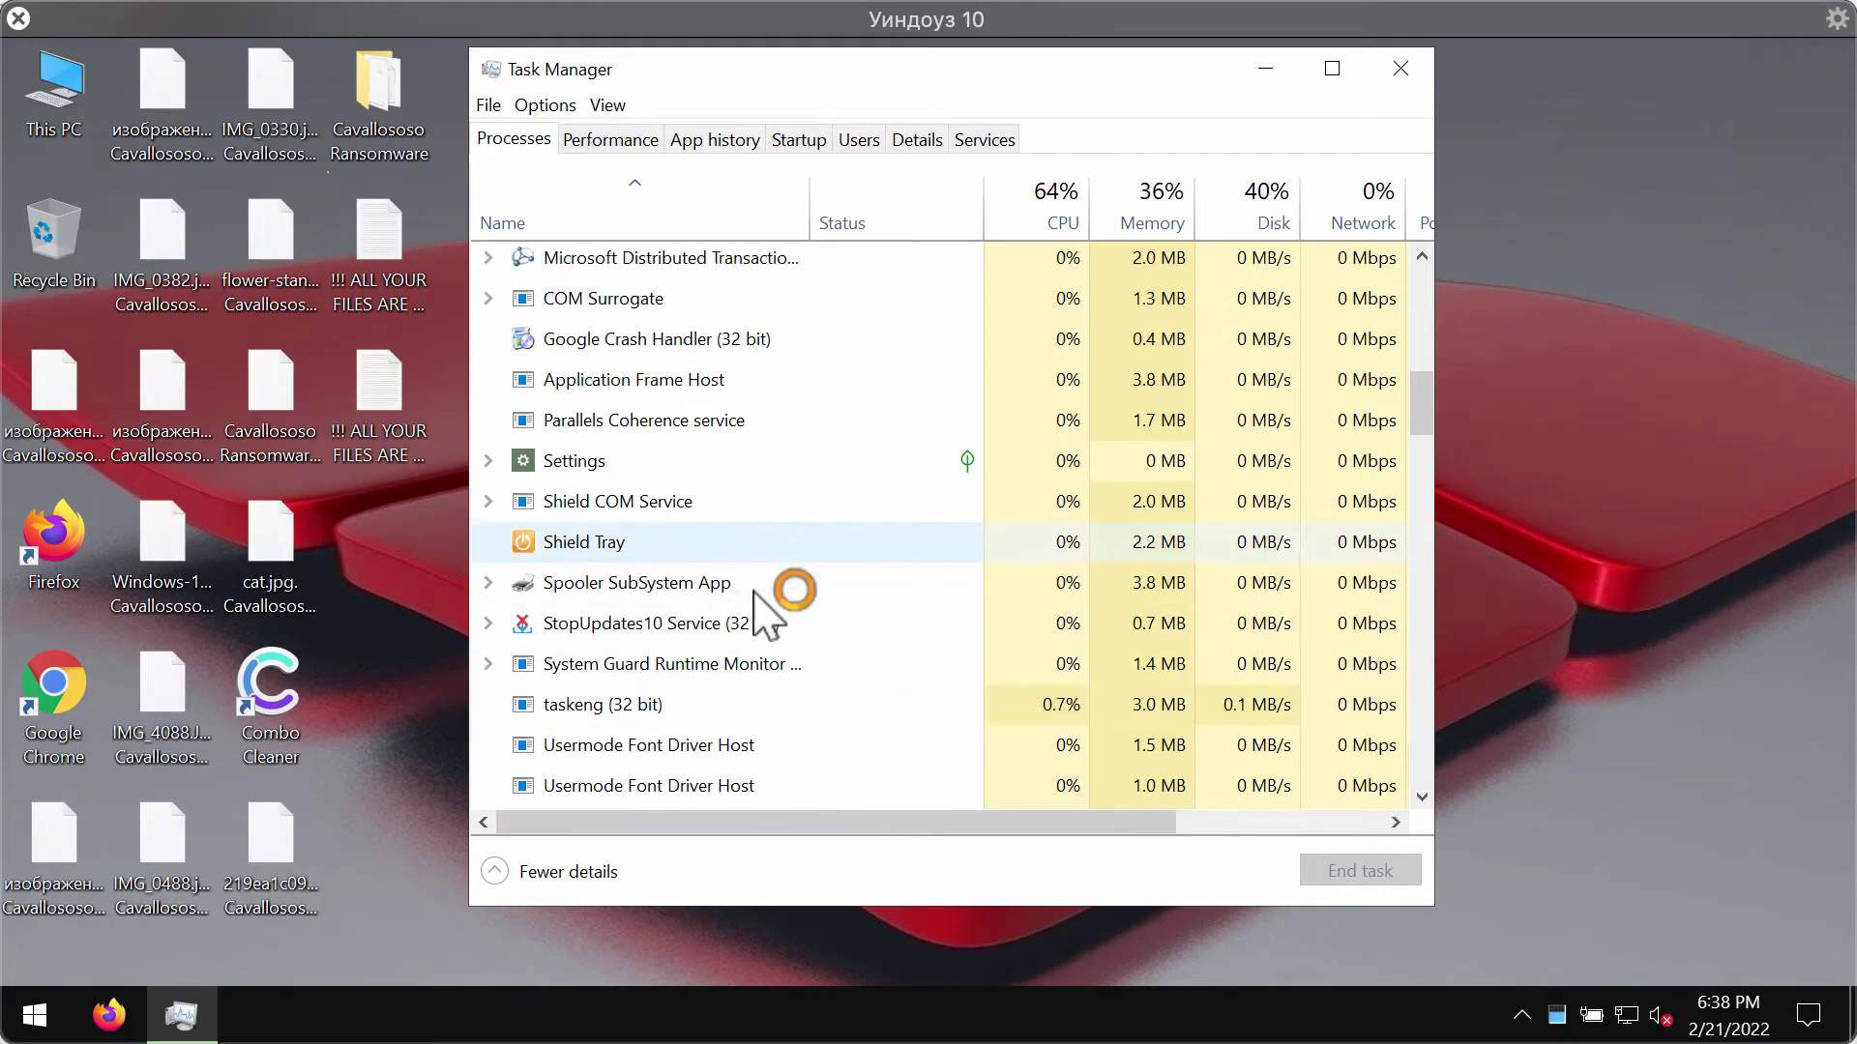
scroll(726, 711, down, 3)
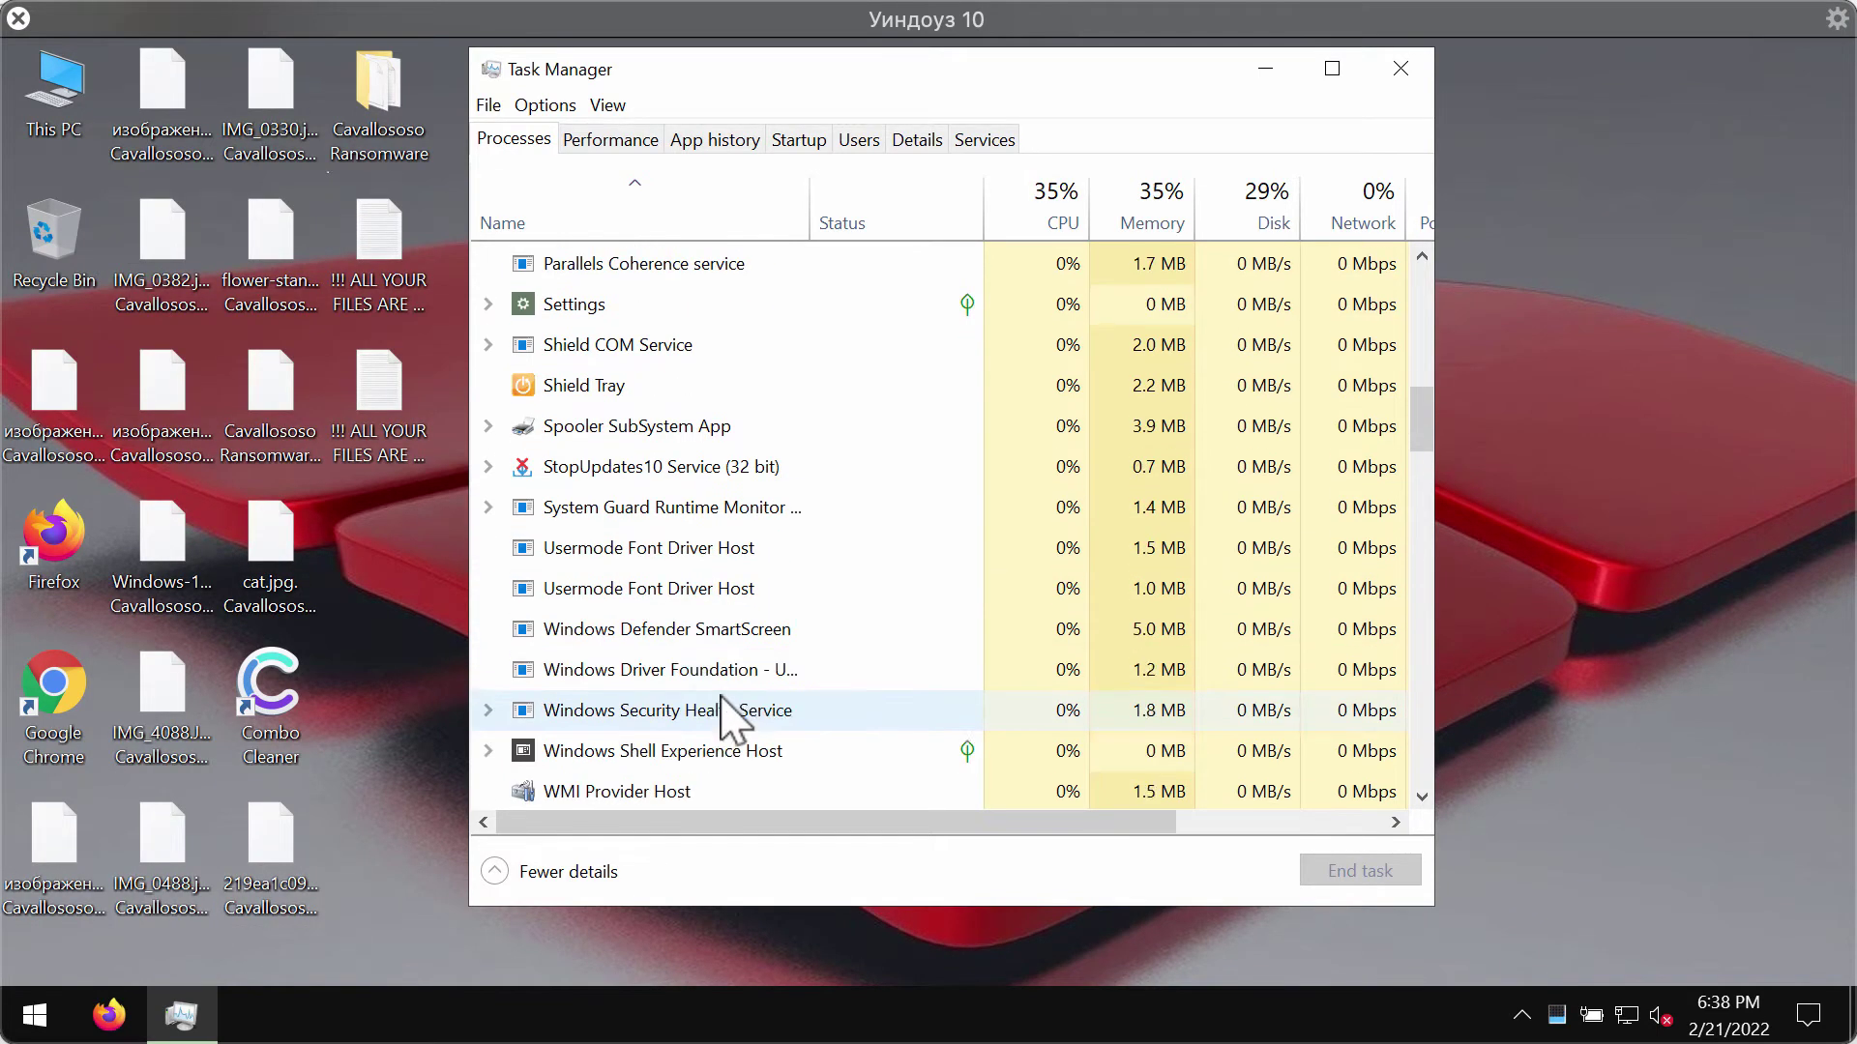
scroll(764, 739, up, 8)
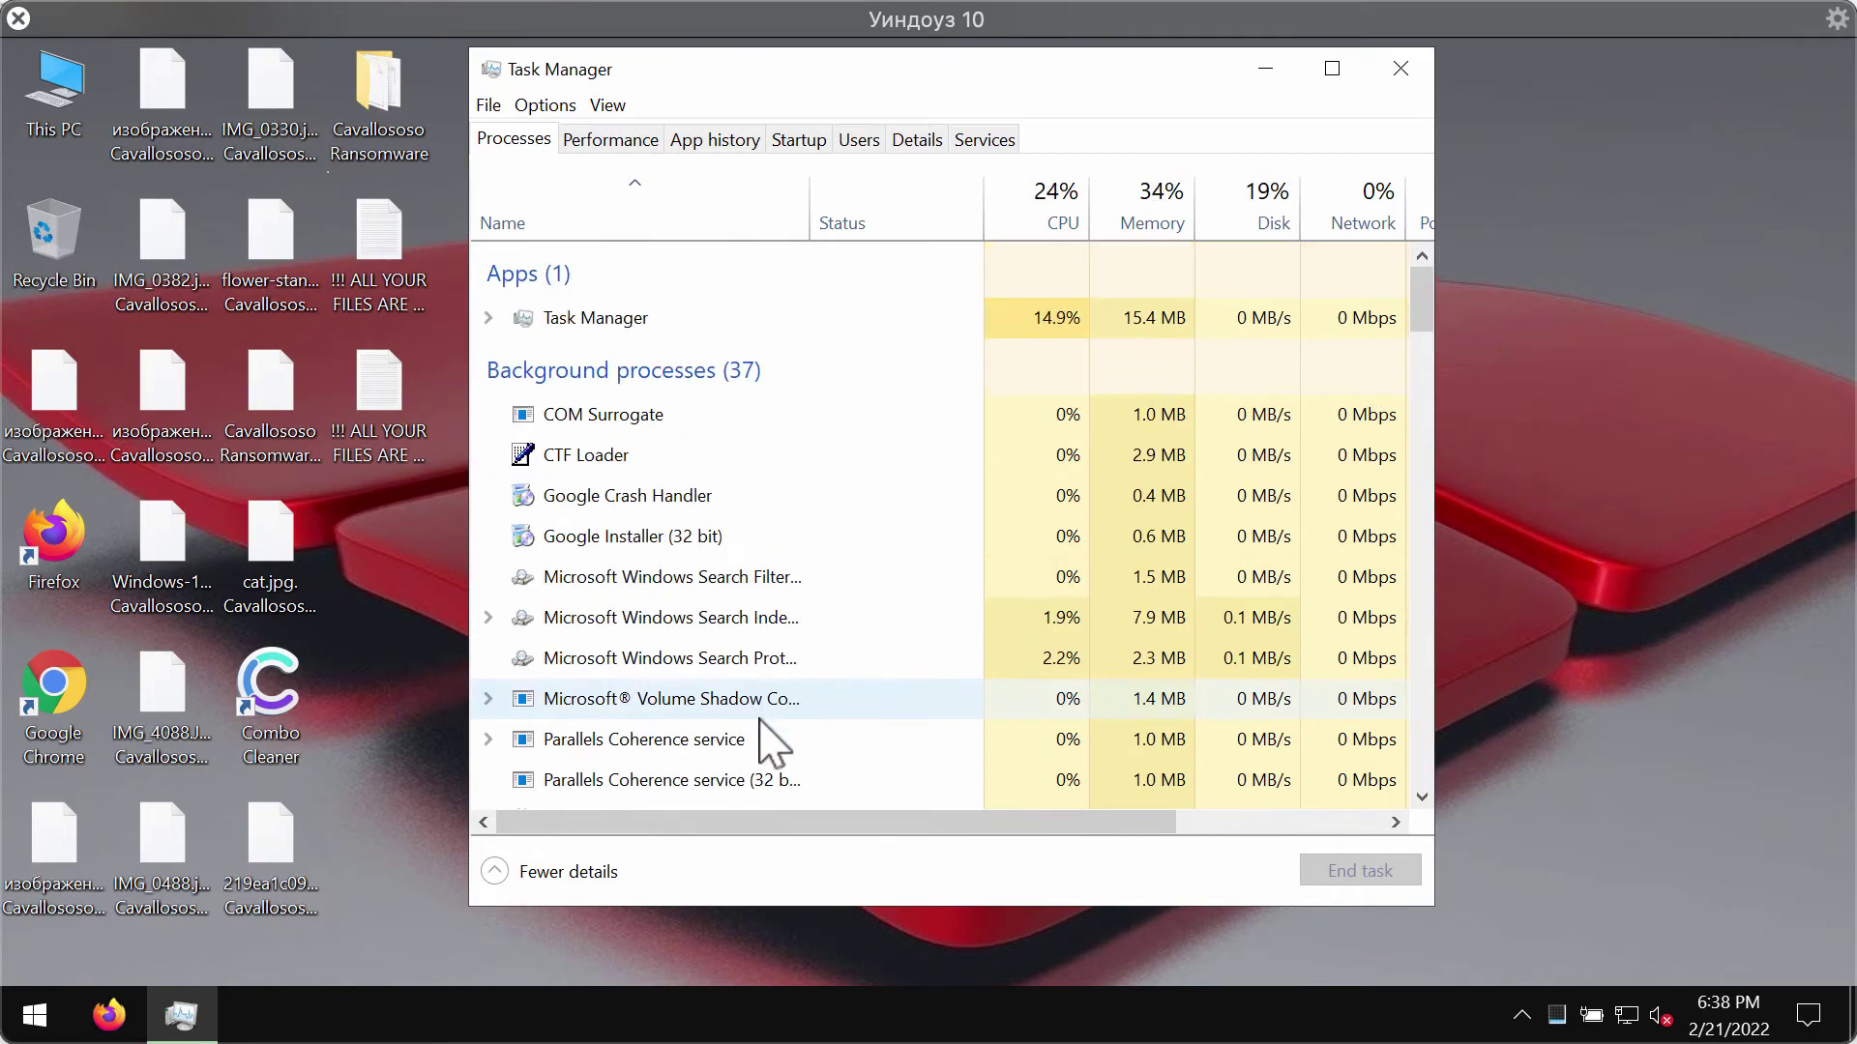
scroll(738, 738, down, 10)
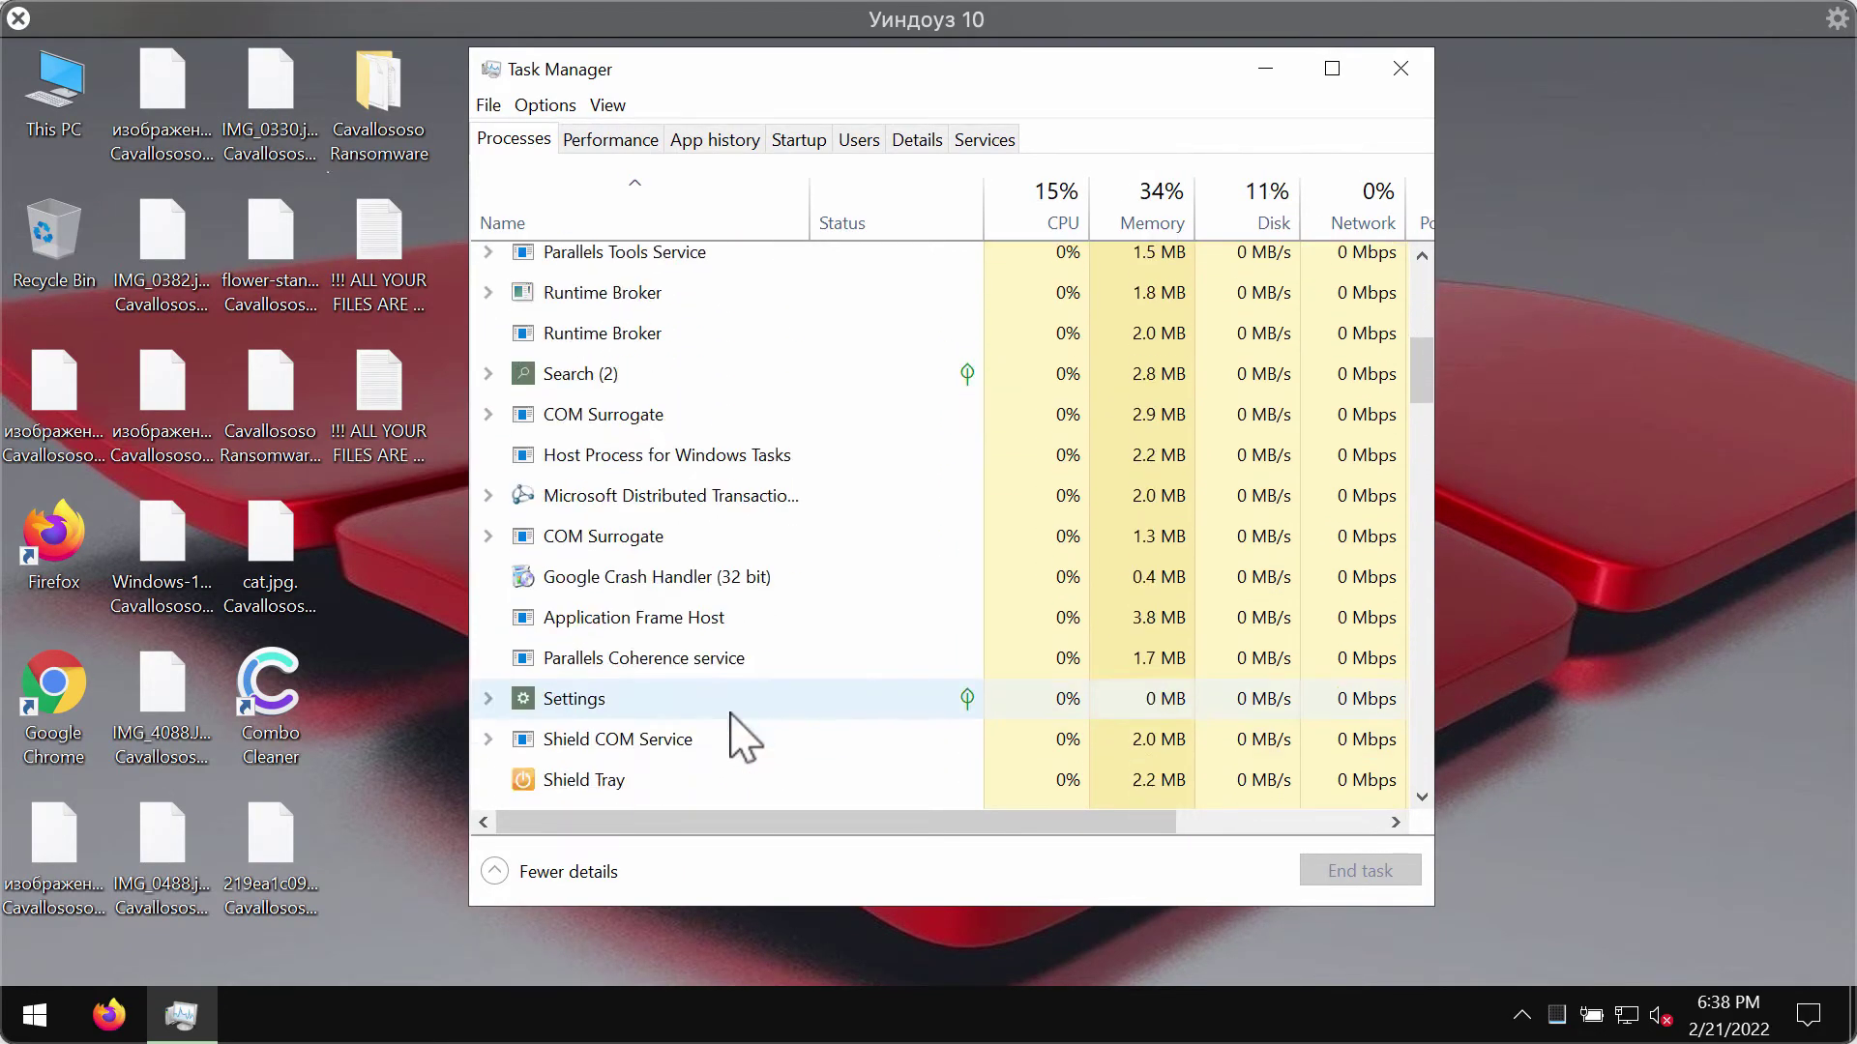
- Close Task Manager and select the encrypted flower-stand and IMG_0330 files on the desktop
click(1400, 68)
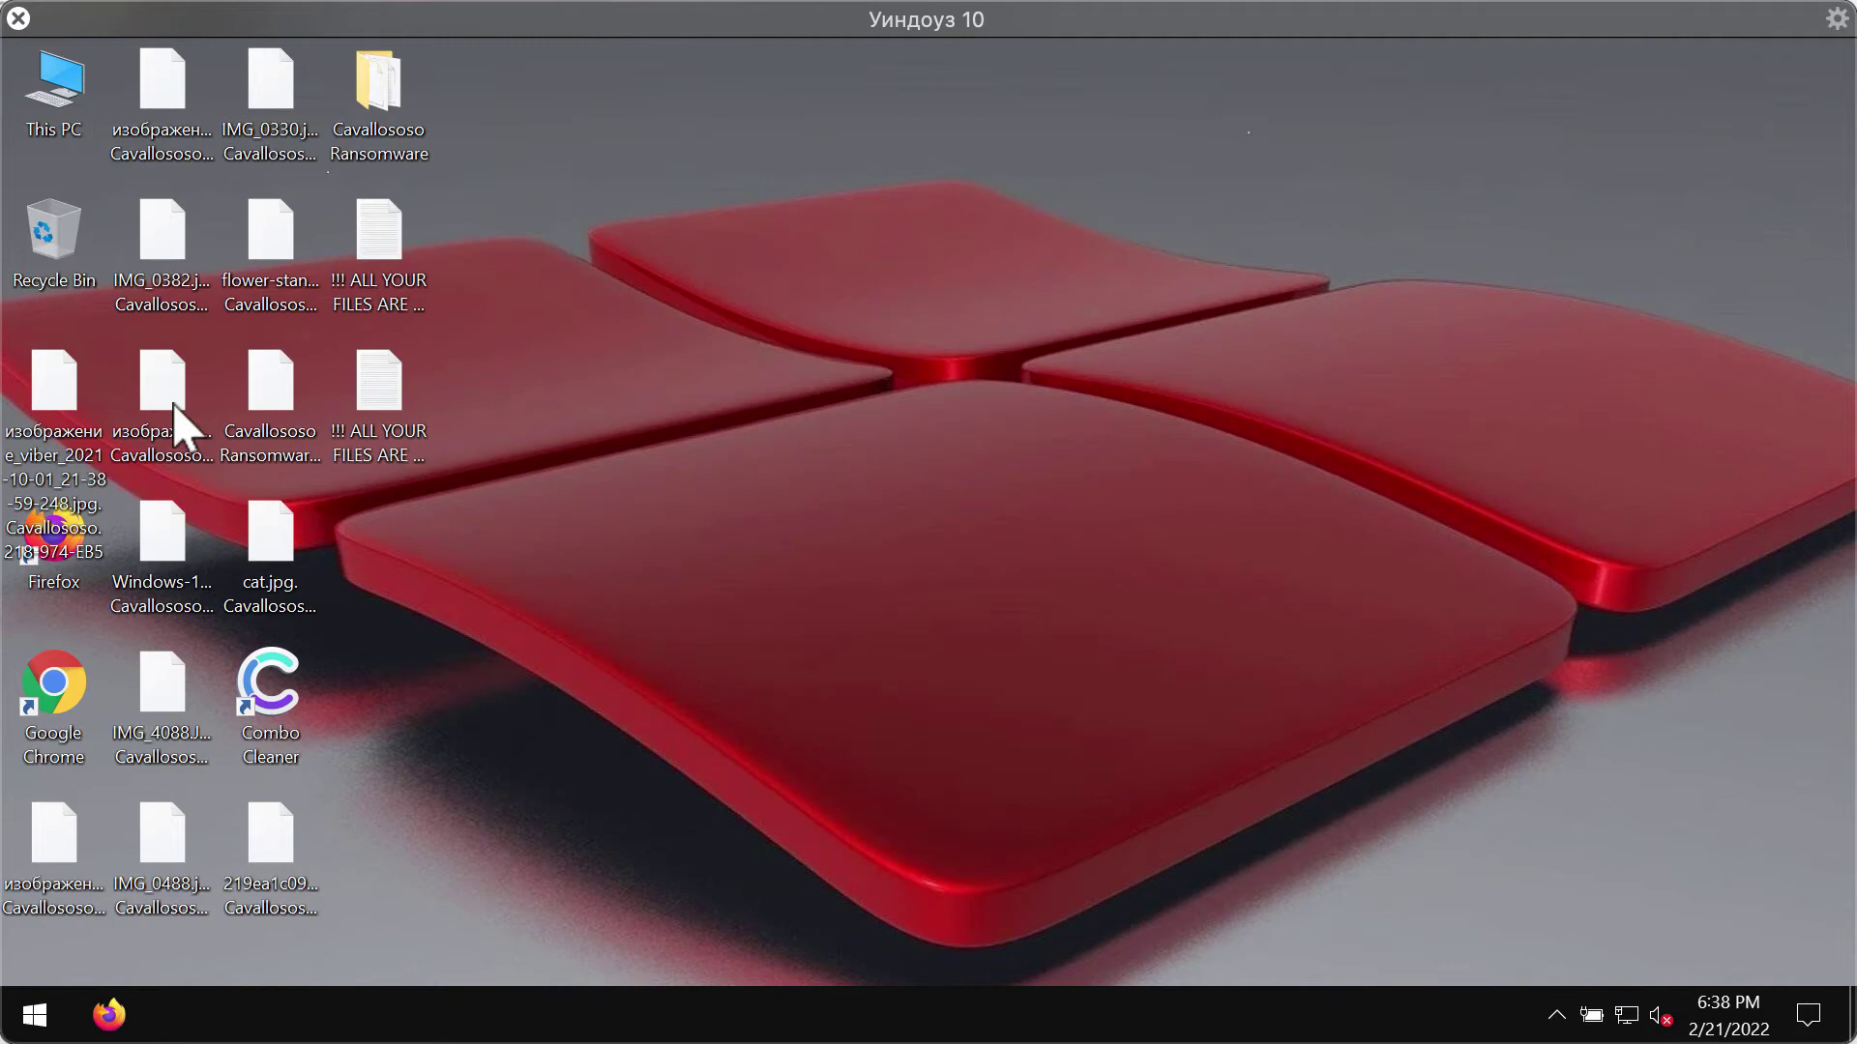
click(249, 259)
drag(250, 259, 399, 255)
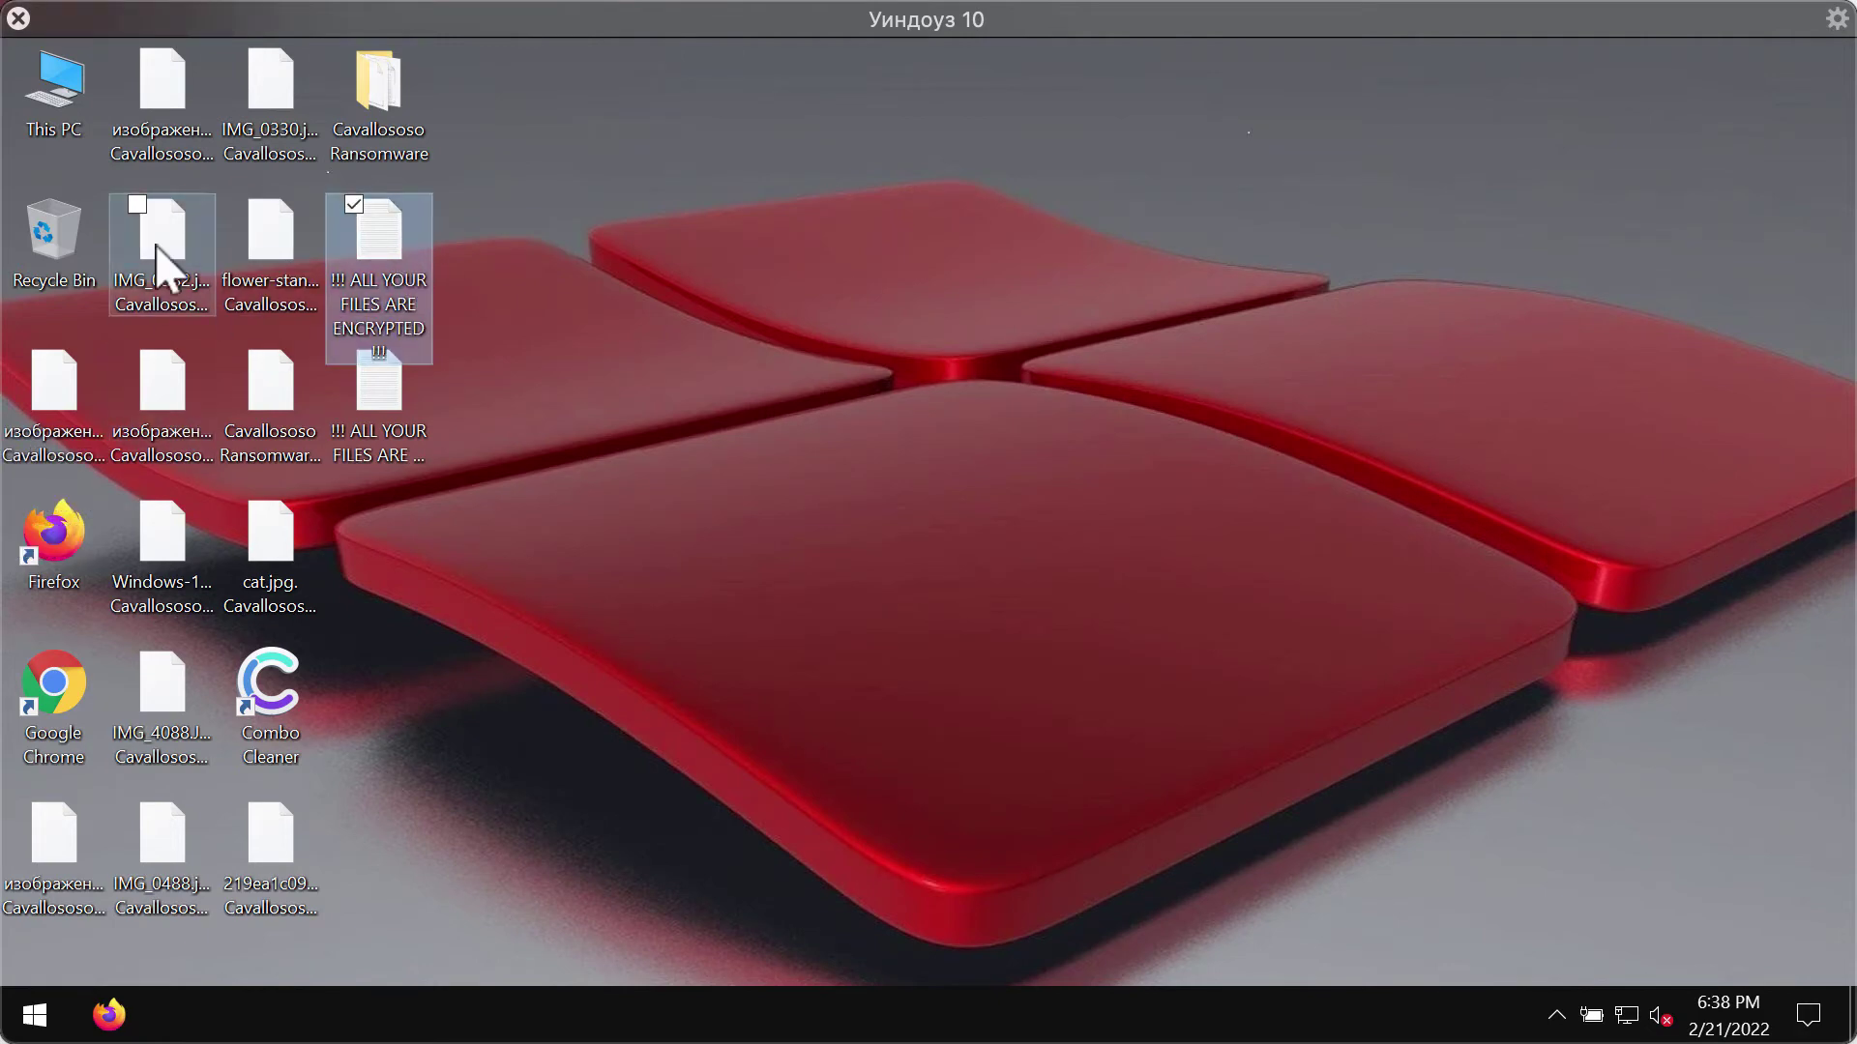
click(263, 97)
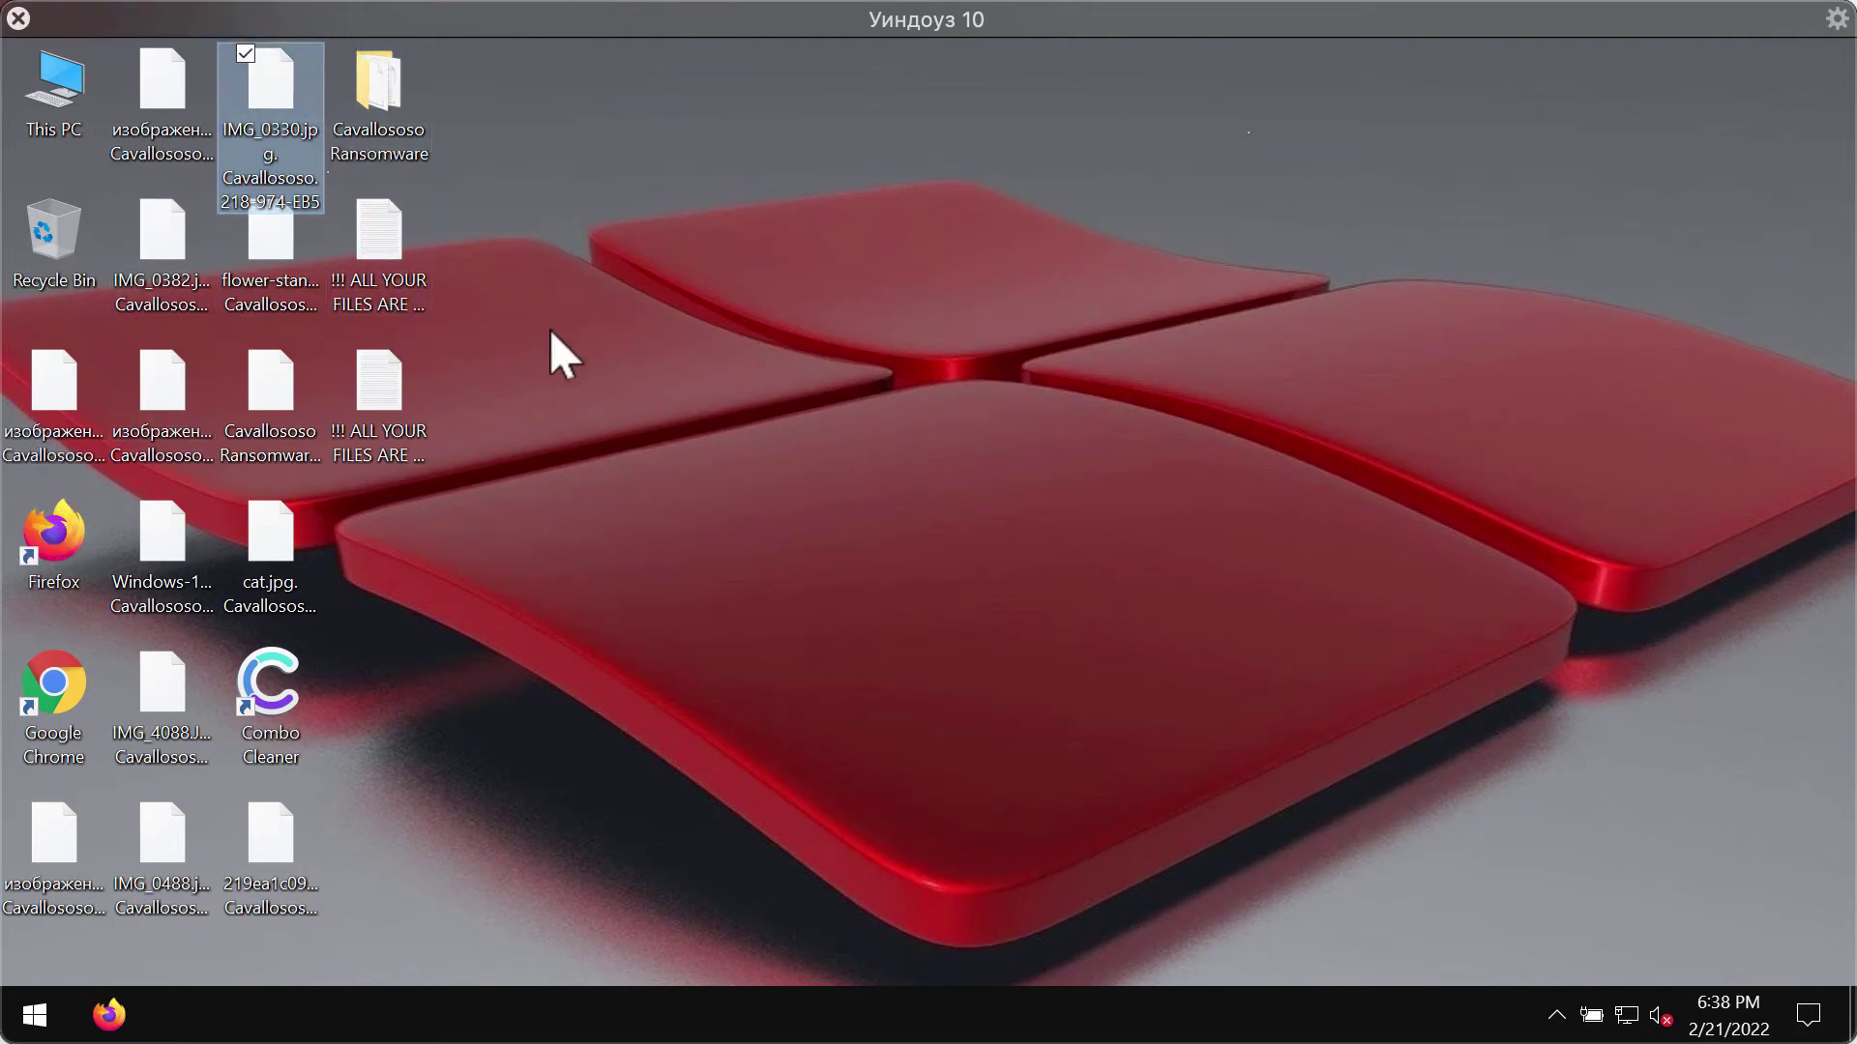
- Open the ransom note text file and enlarge its window to show the whole note
double_click(398, 392)
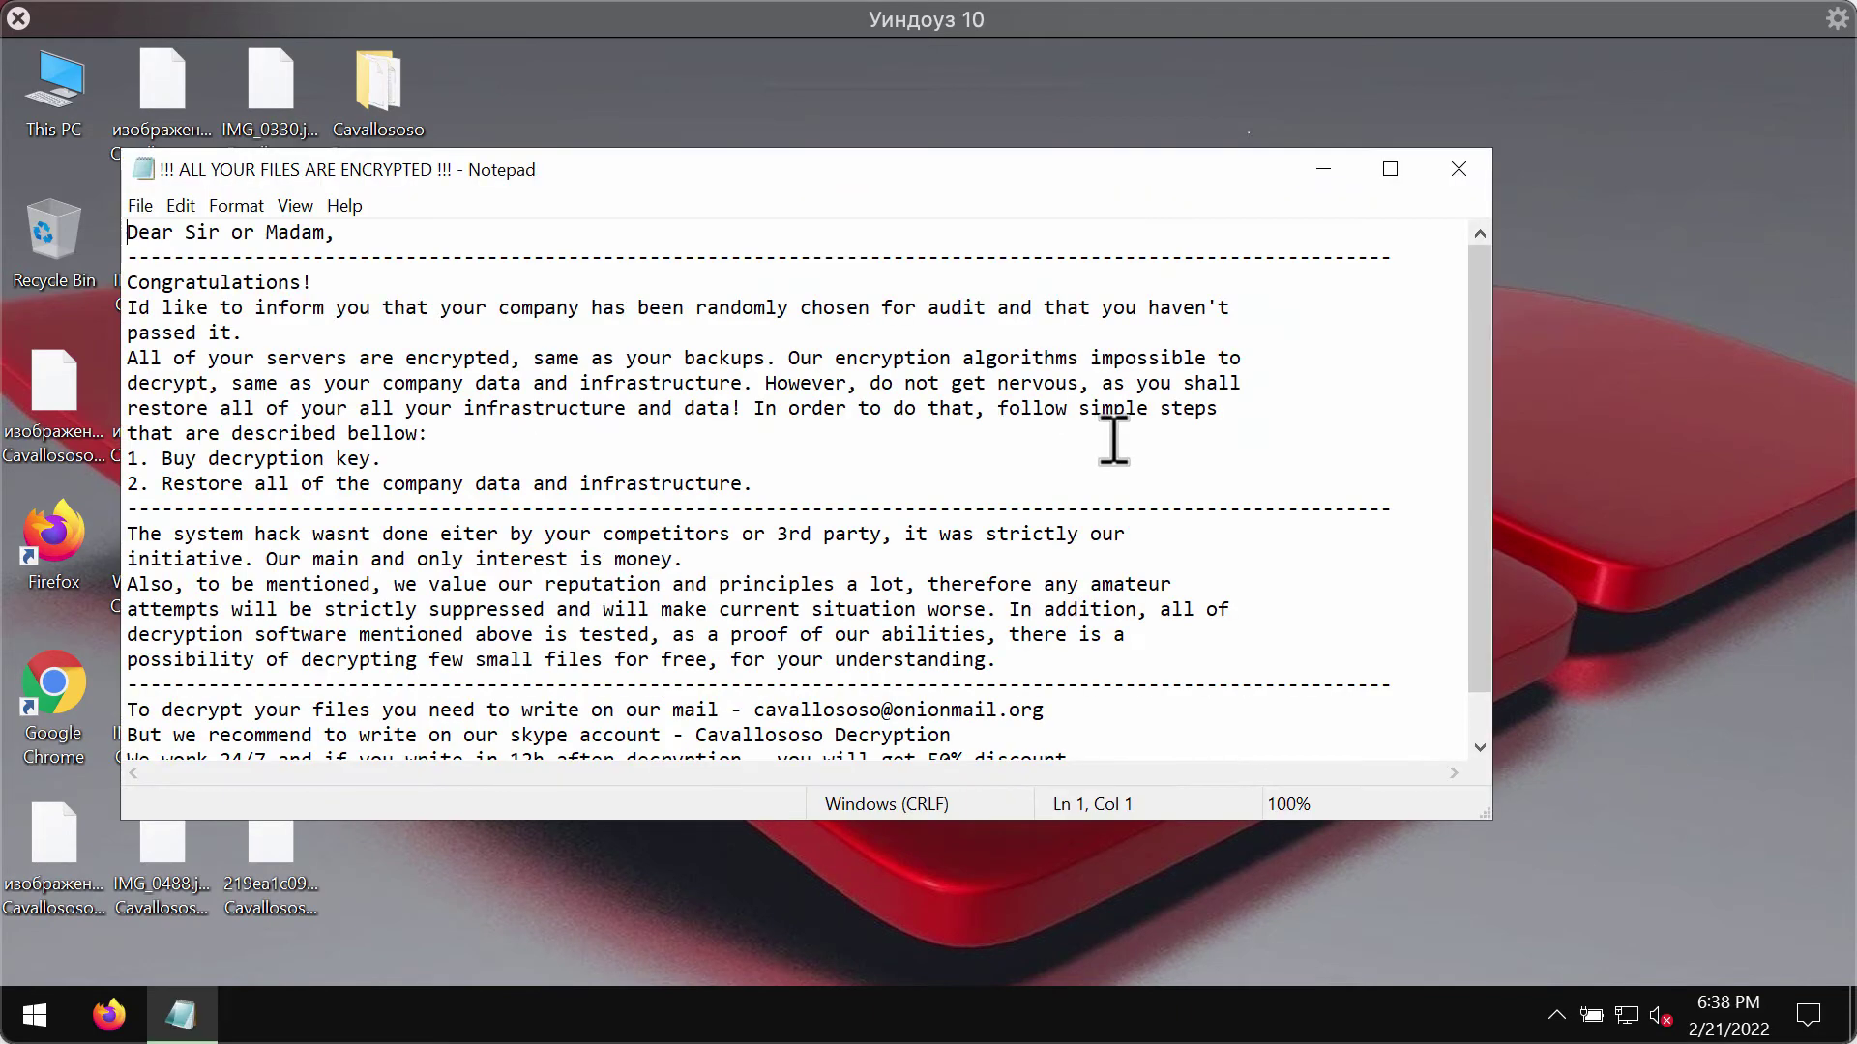
drag(1295, 170, 1371, 173)
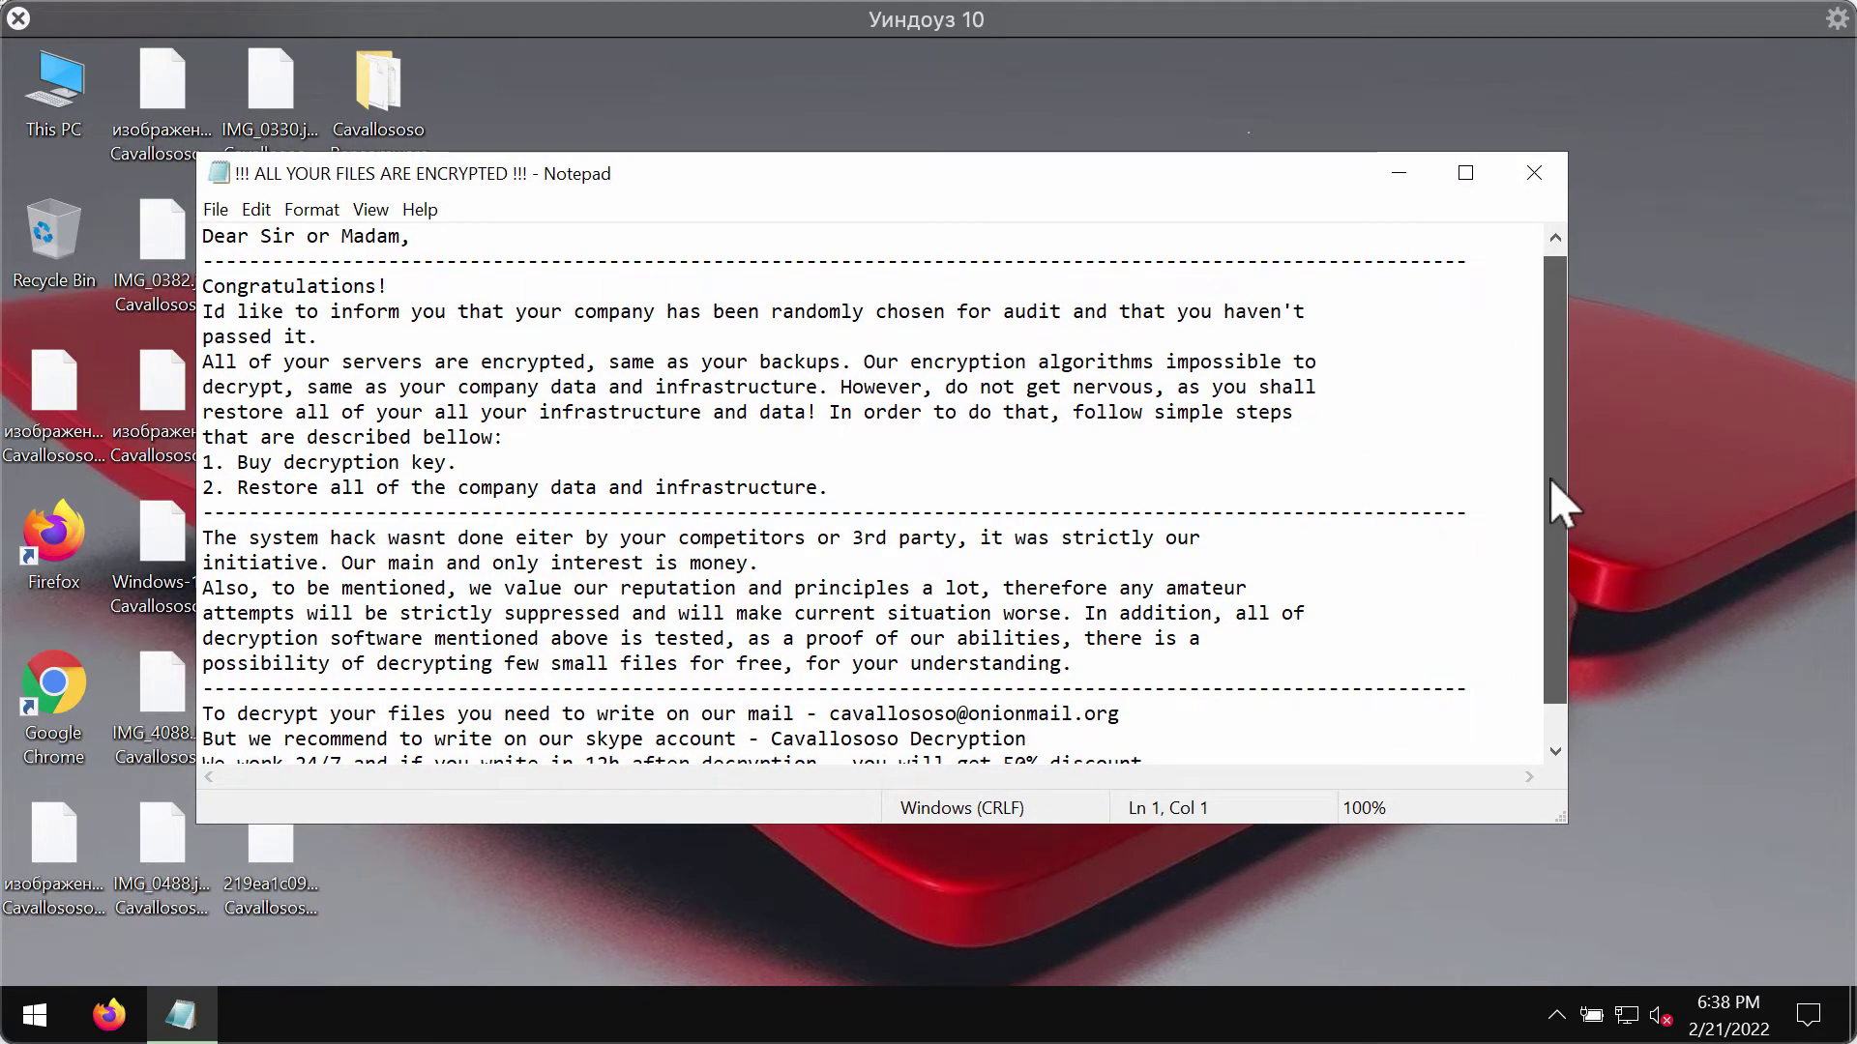
drag(1546, 492, 1547, 581)
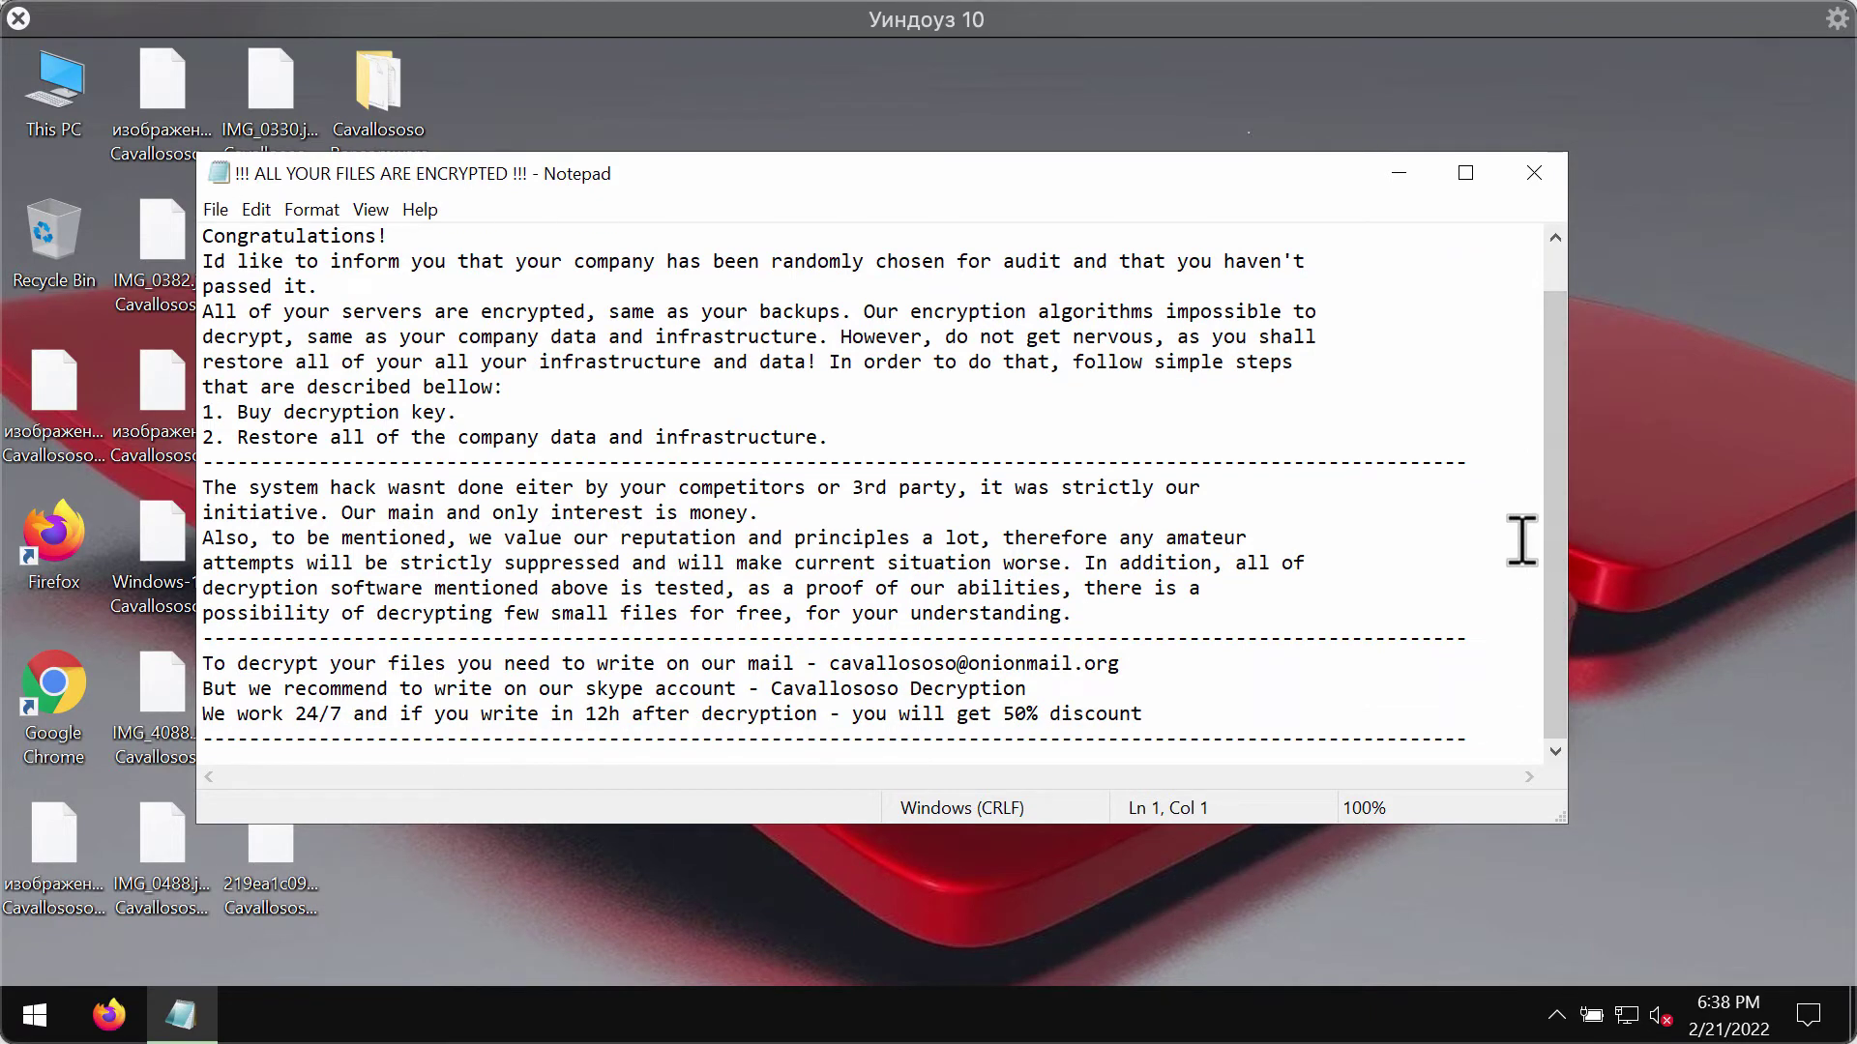
drag(1561, 822, 1767, 934)
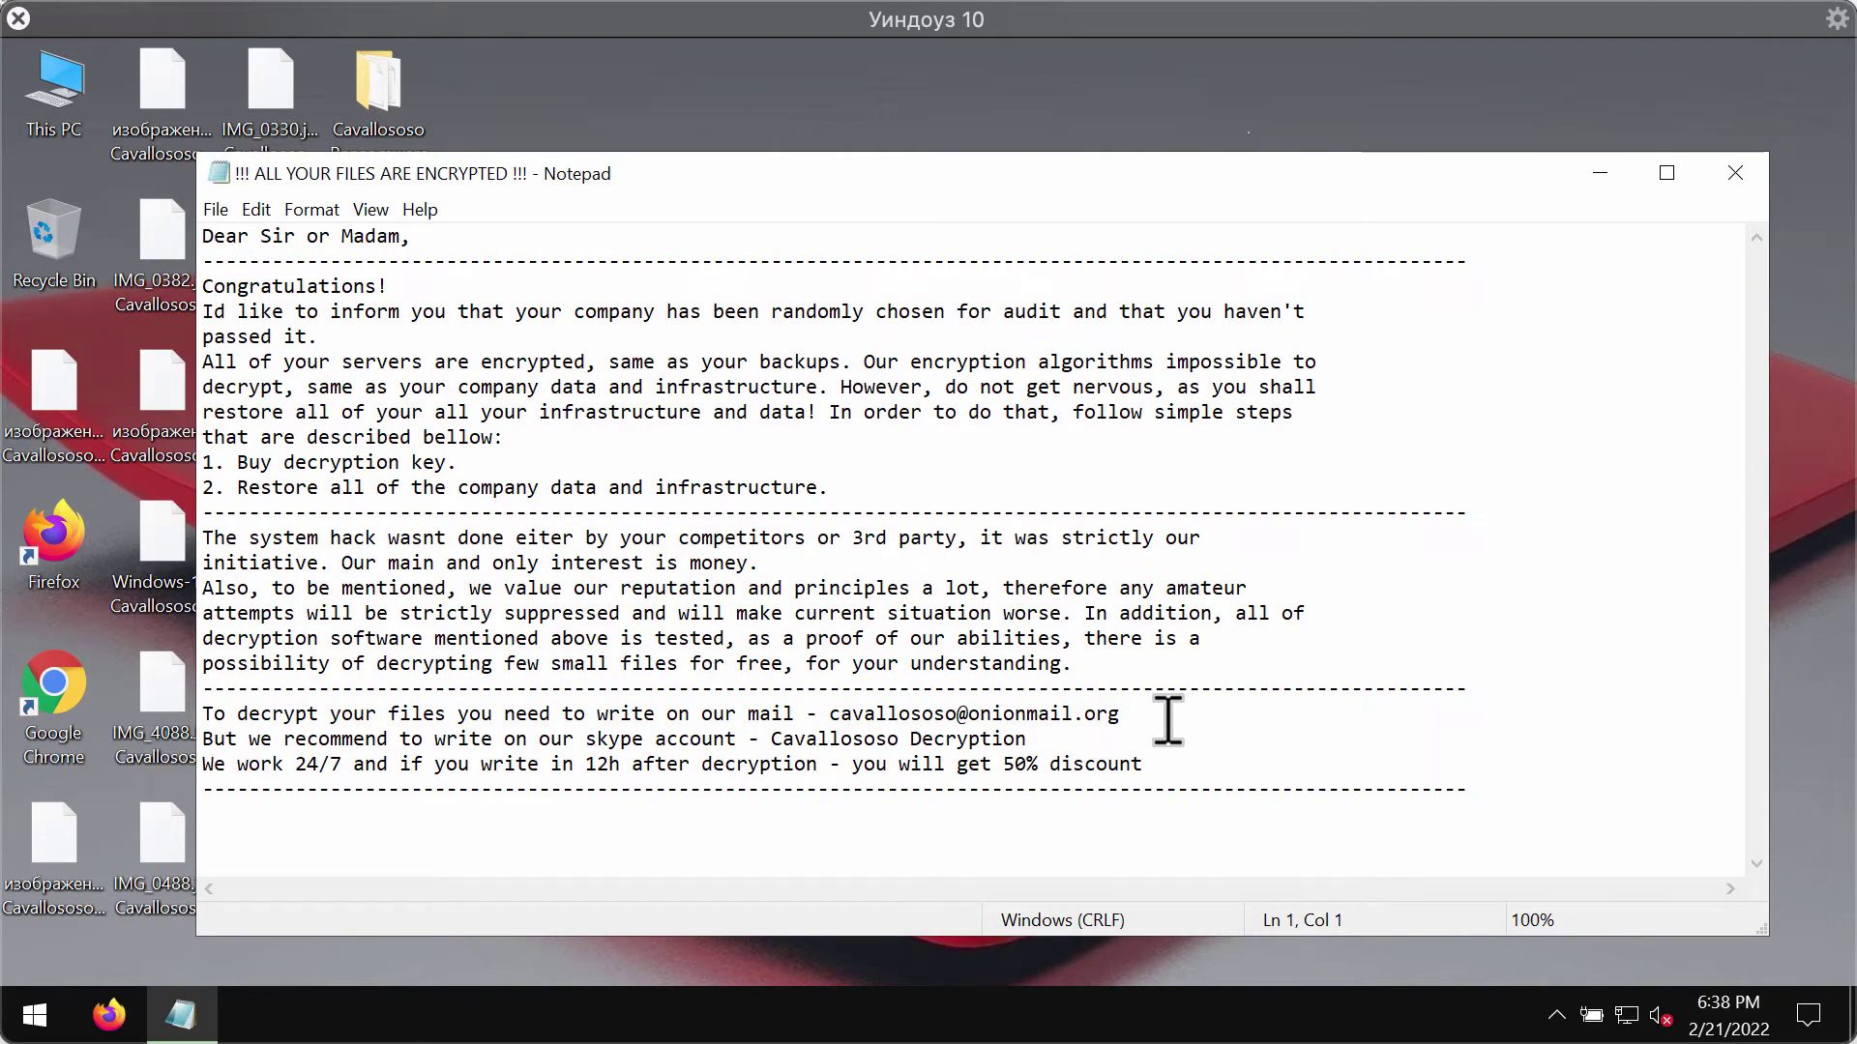
- Highlight the contact e-mail address line in the note, then clear the selection
drag(1139, 716, 837, 725)
click(852, 714)
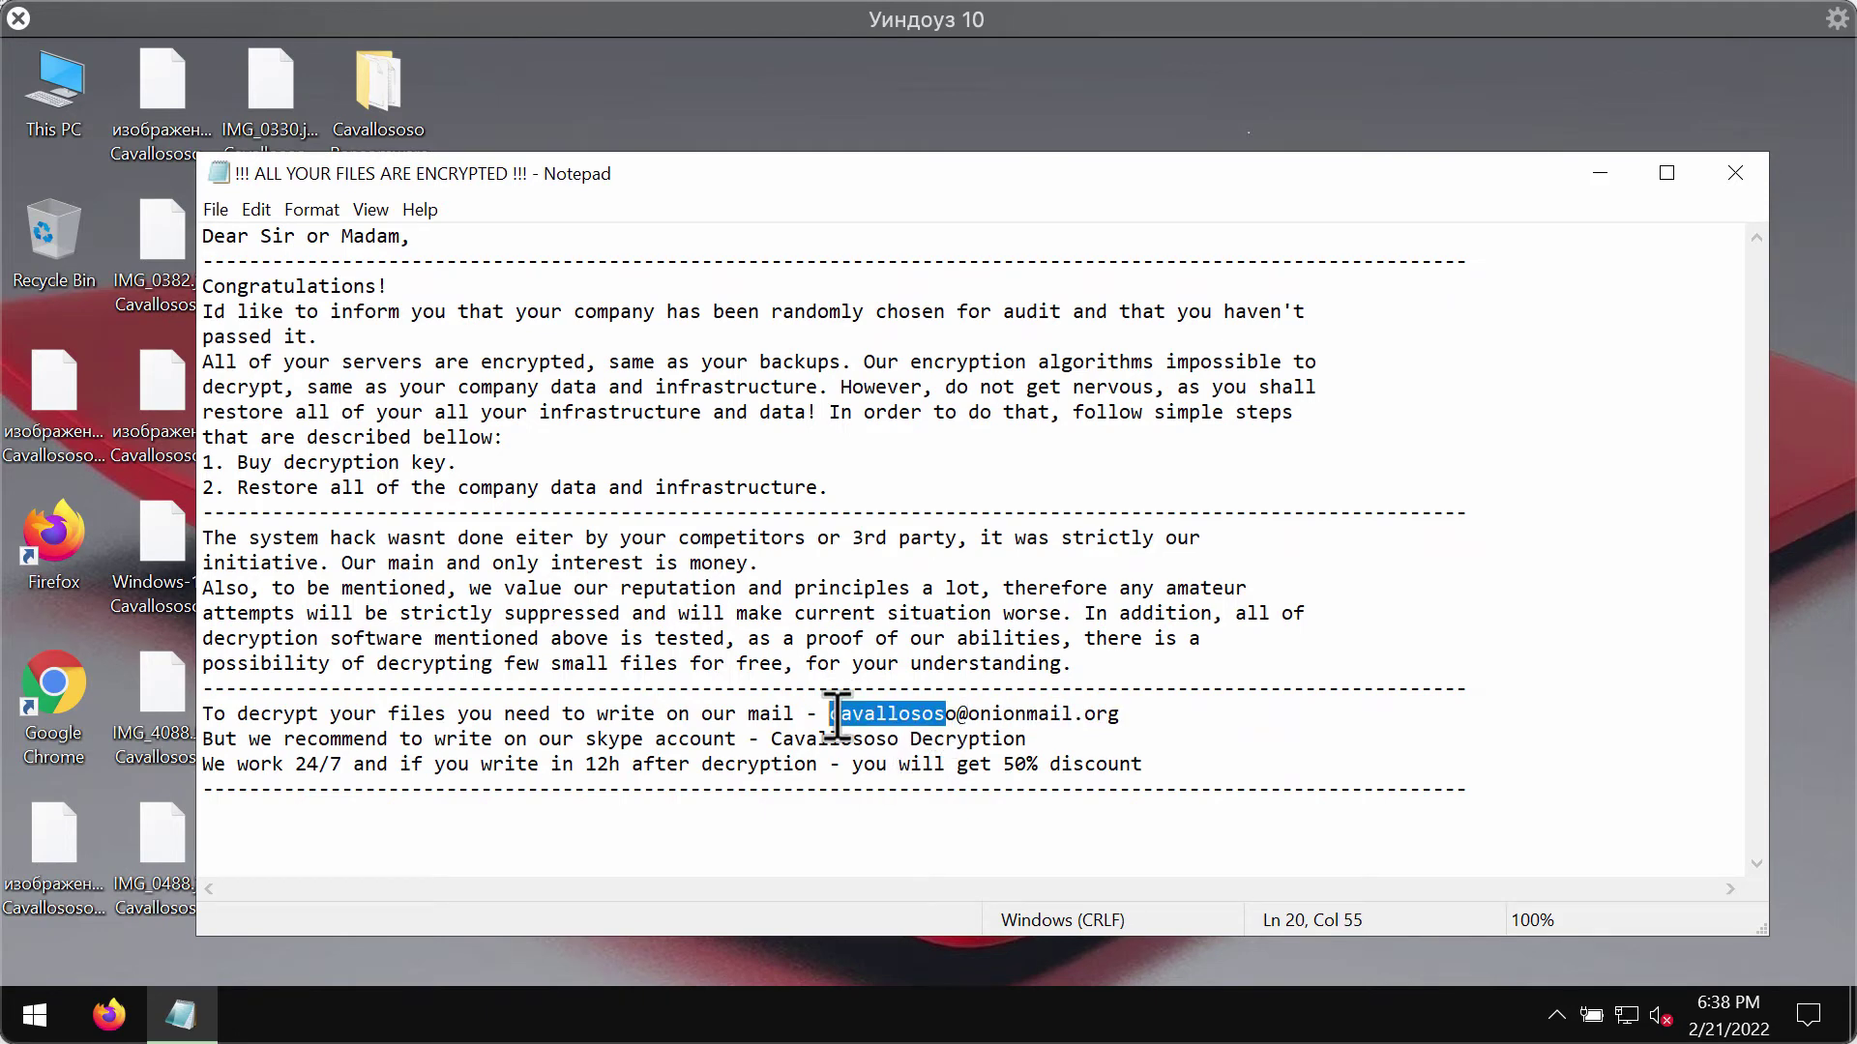
click(852, 715)
click(1130, 727)
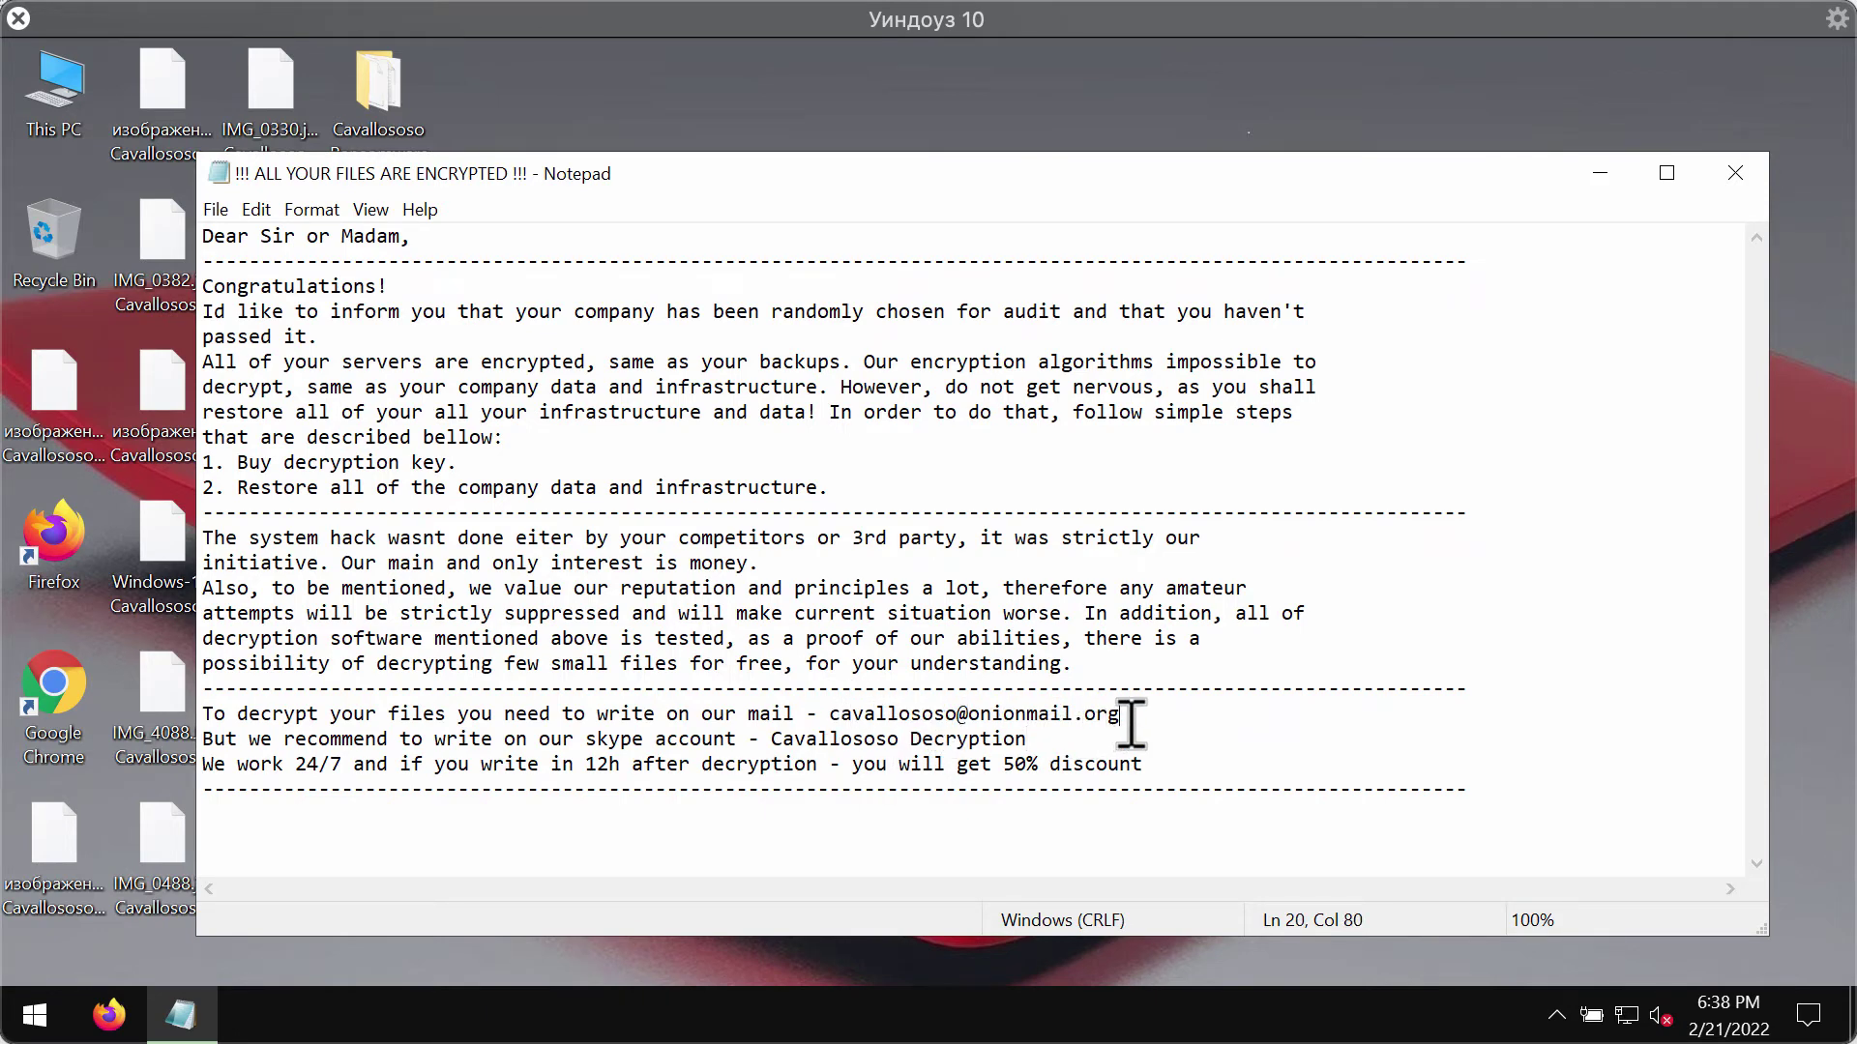
drag(1130, 725, 838, 725)
click(921, 664)
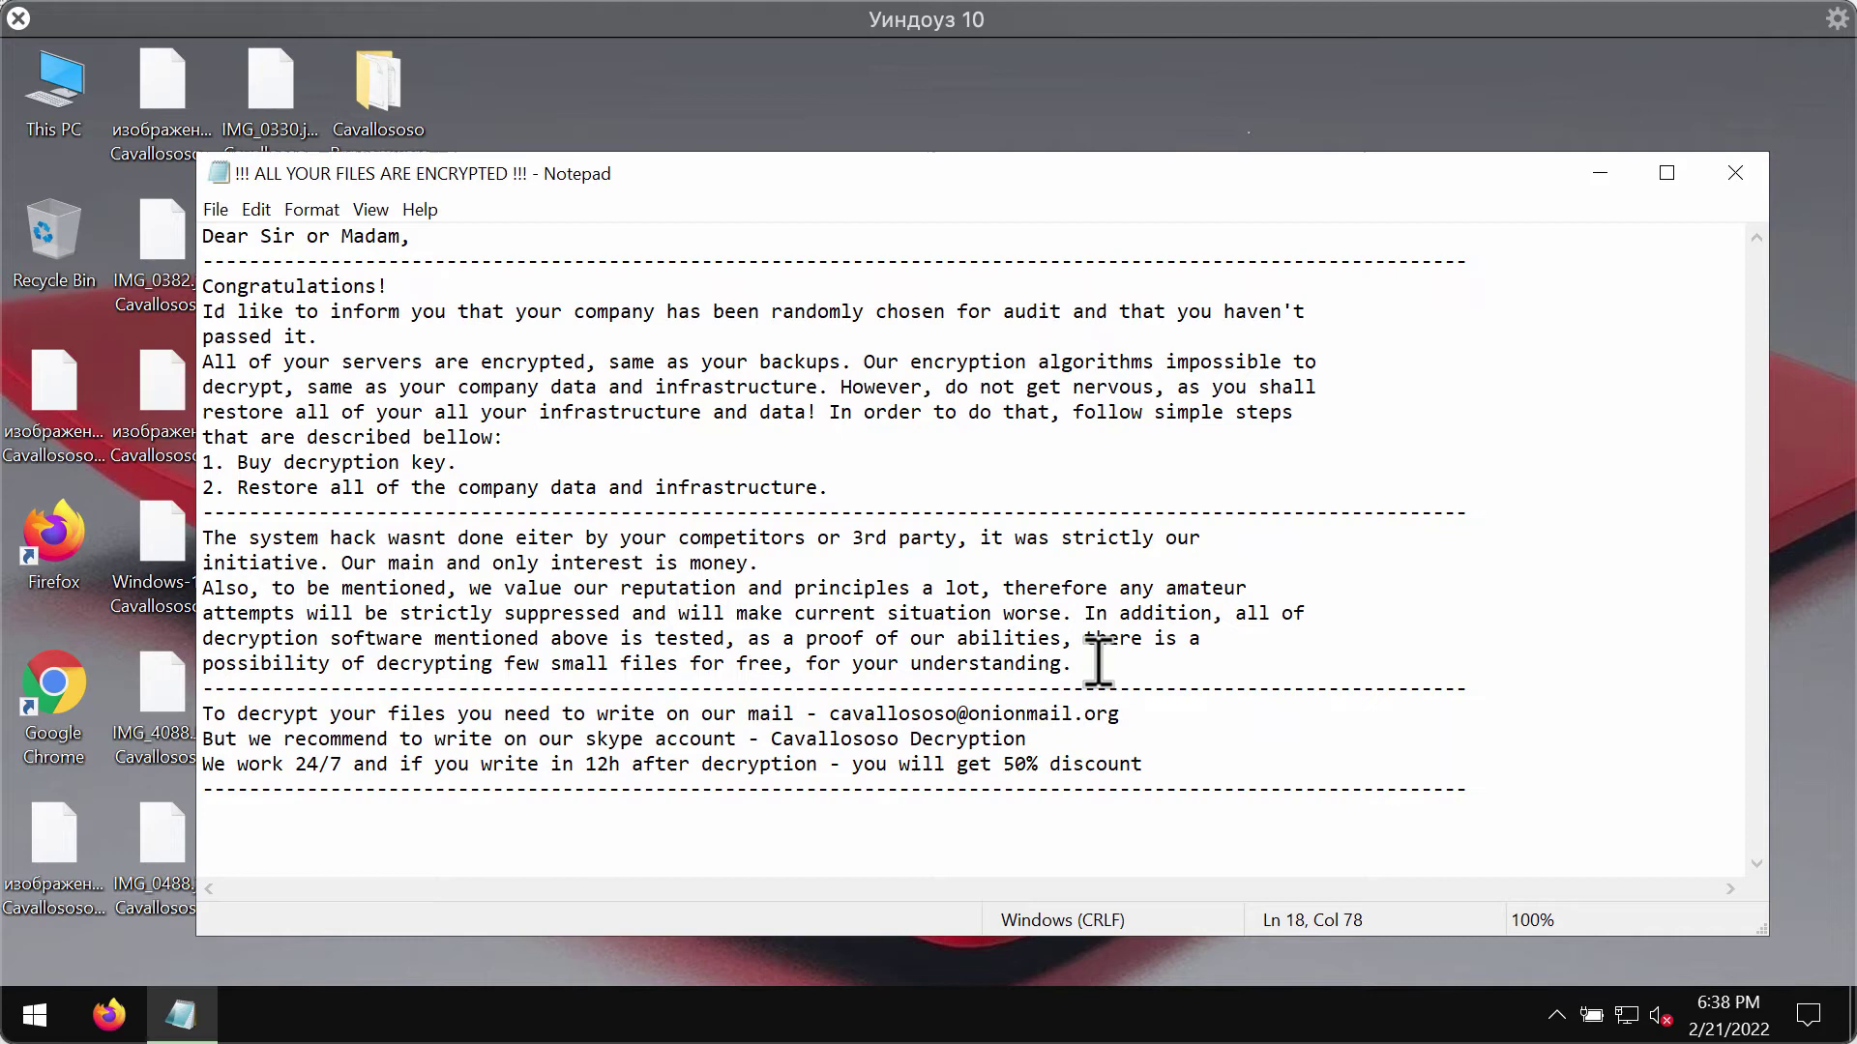
- Minimize the ransom note, load combocleaner.com in Chrome, highlight its address, then minimize Chrome
click(1598, 177)
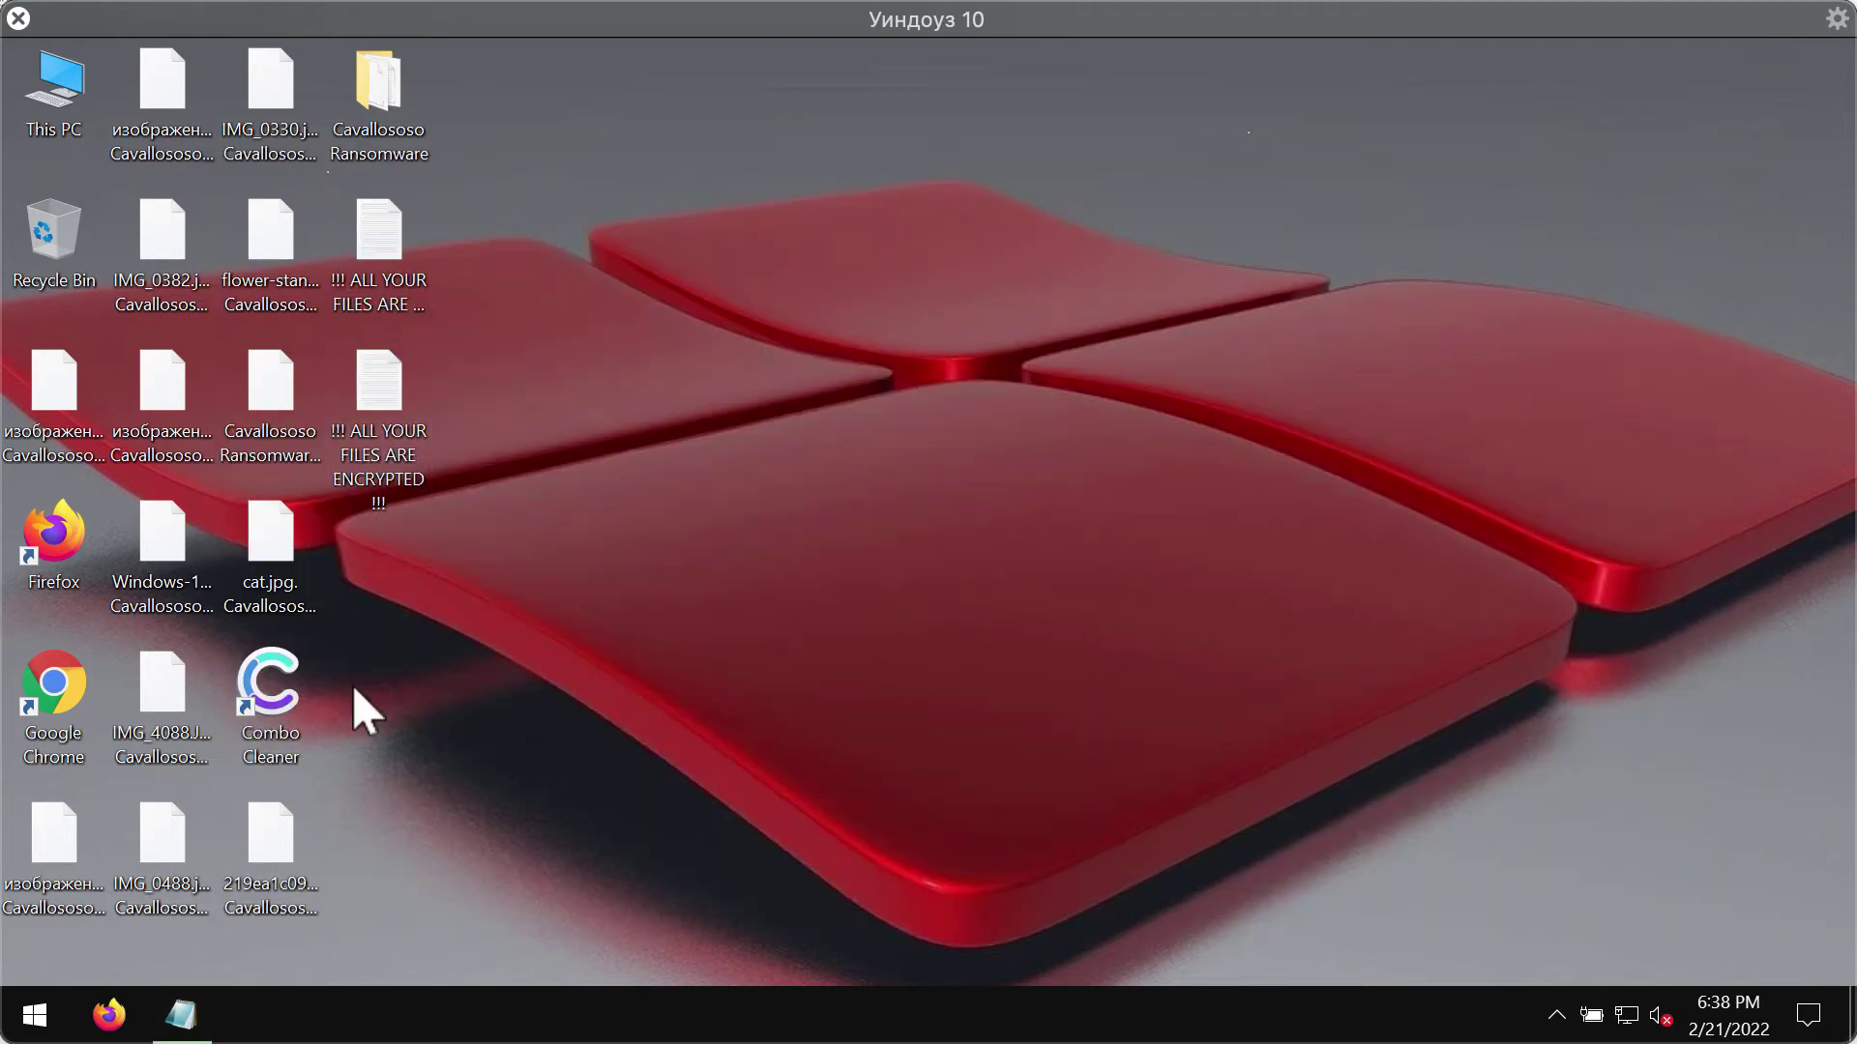
double_click(56, 703)
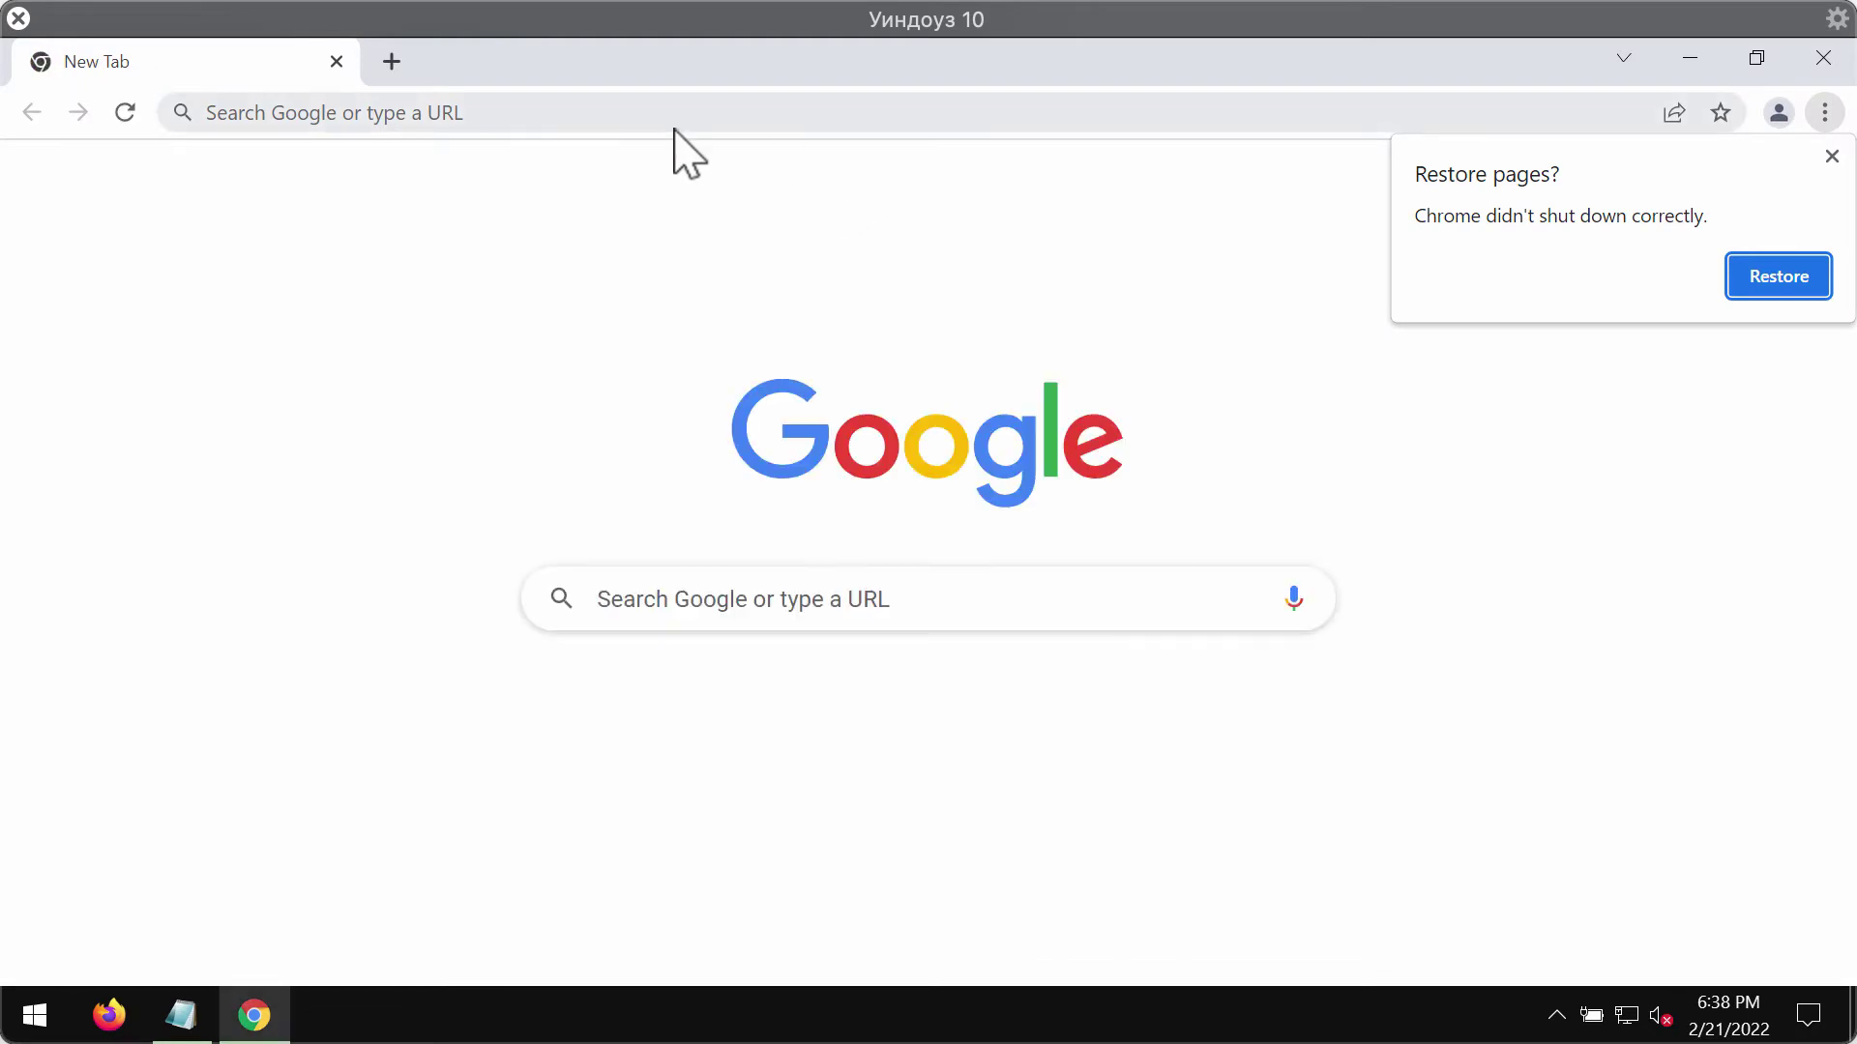
click(592, 769)
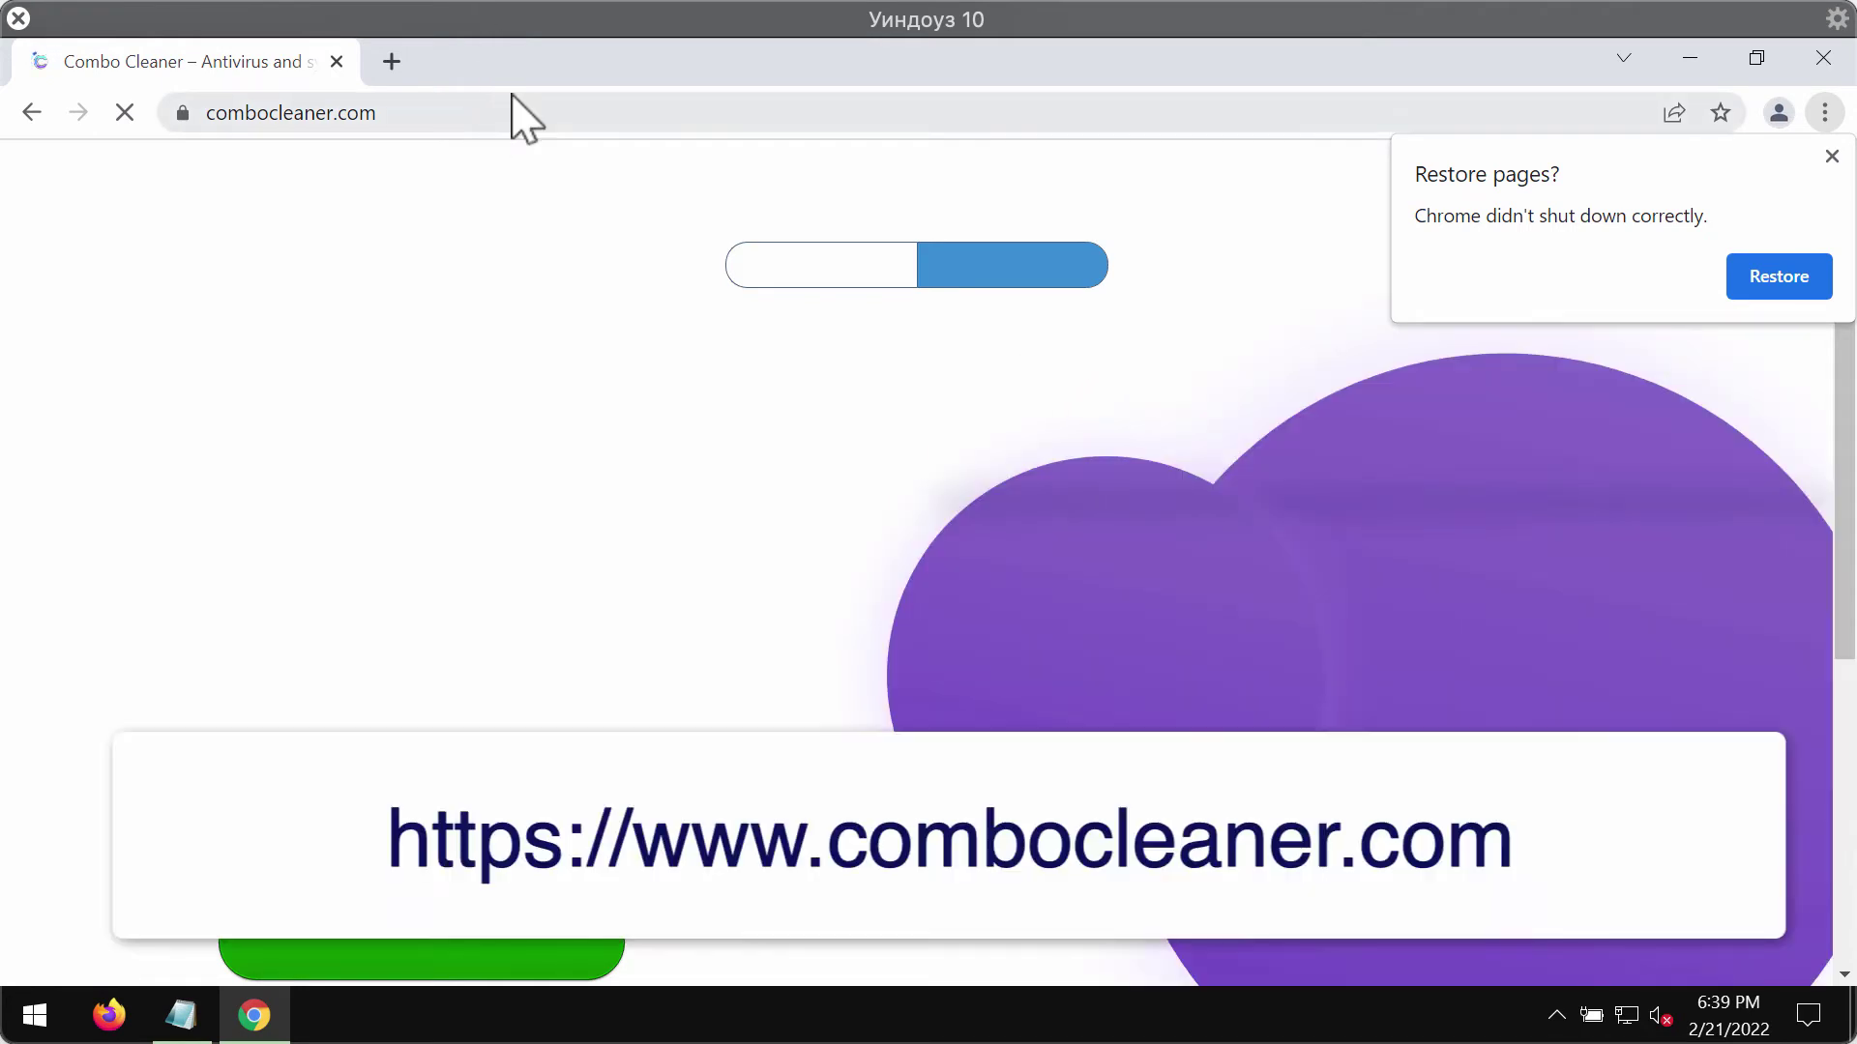
click(445, 113)
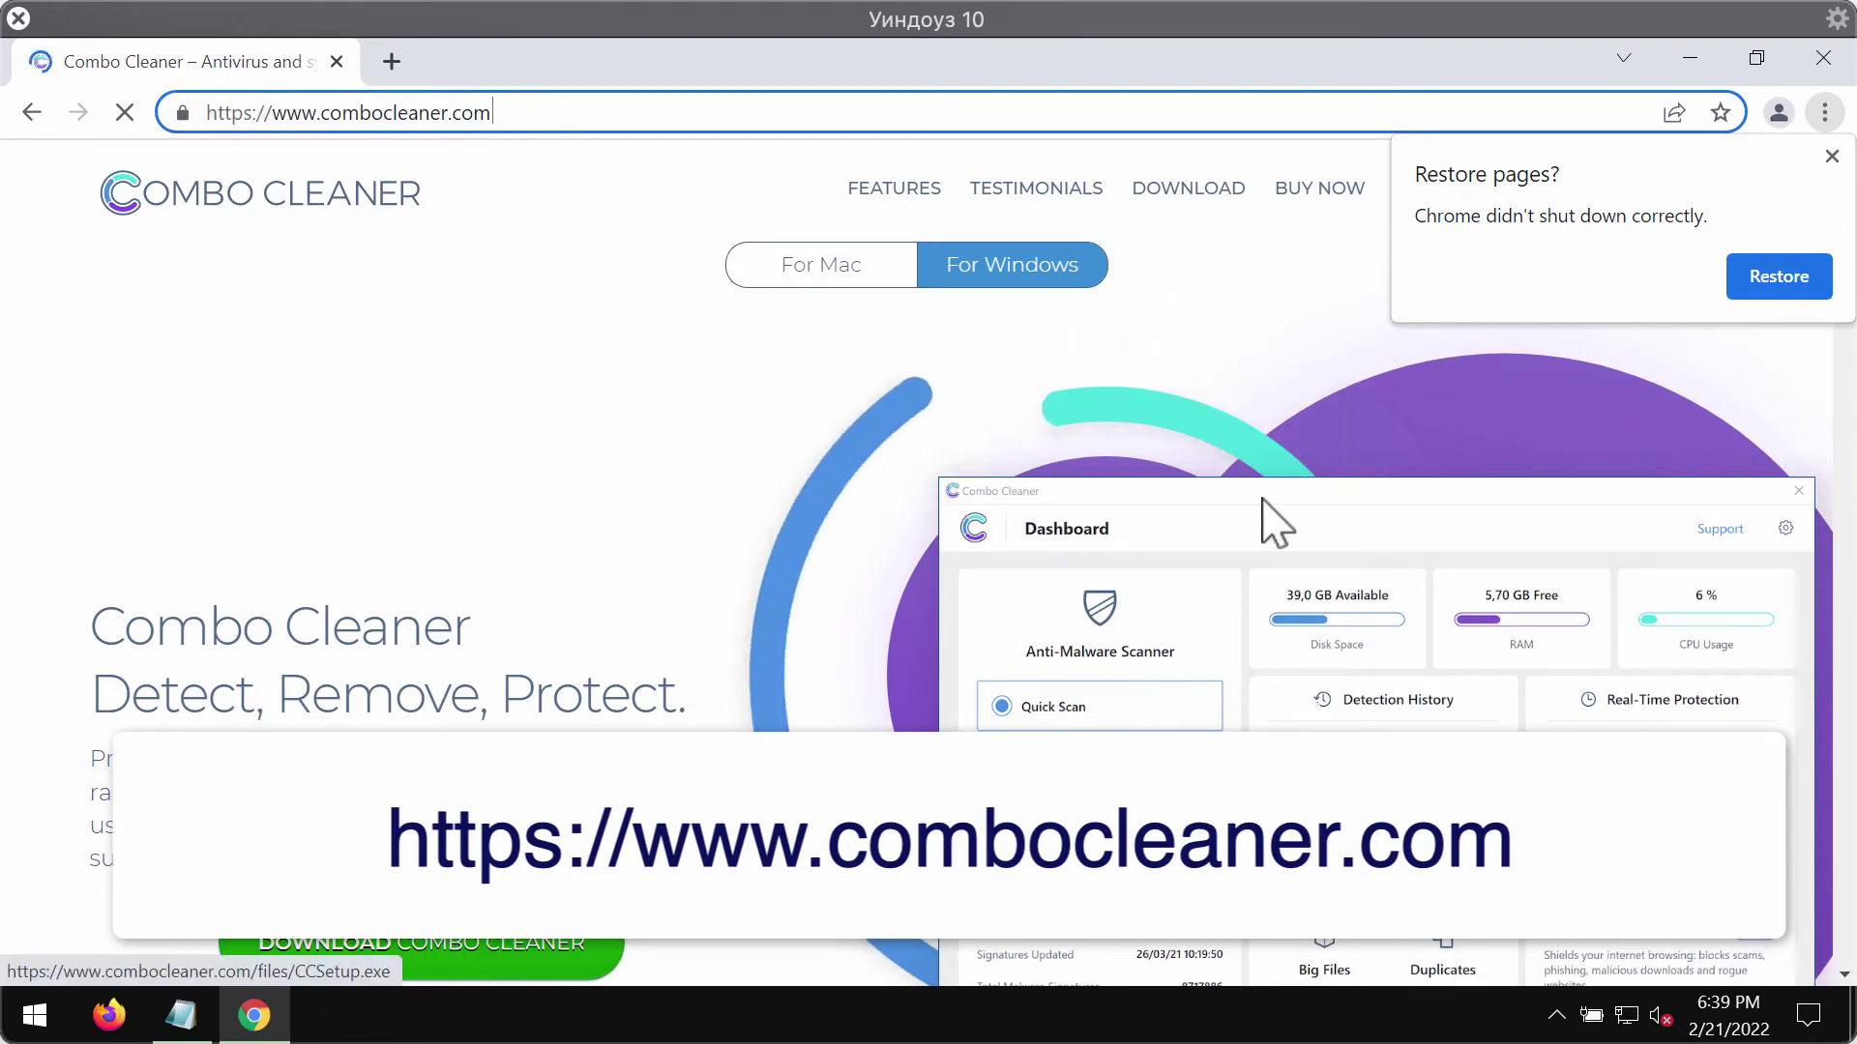
click(1691, 58)
- Try the desktop Combo Cleaner shortcut, dismiss its broken-shortcut warning, and check background apps
double_click(270, 682)
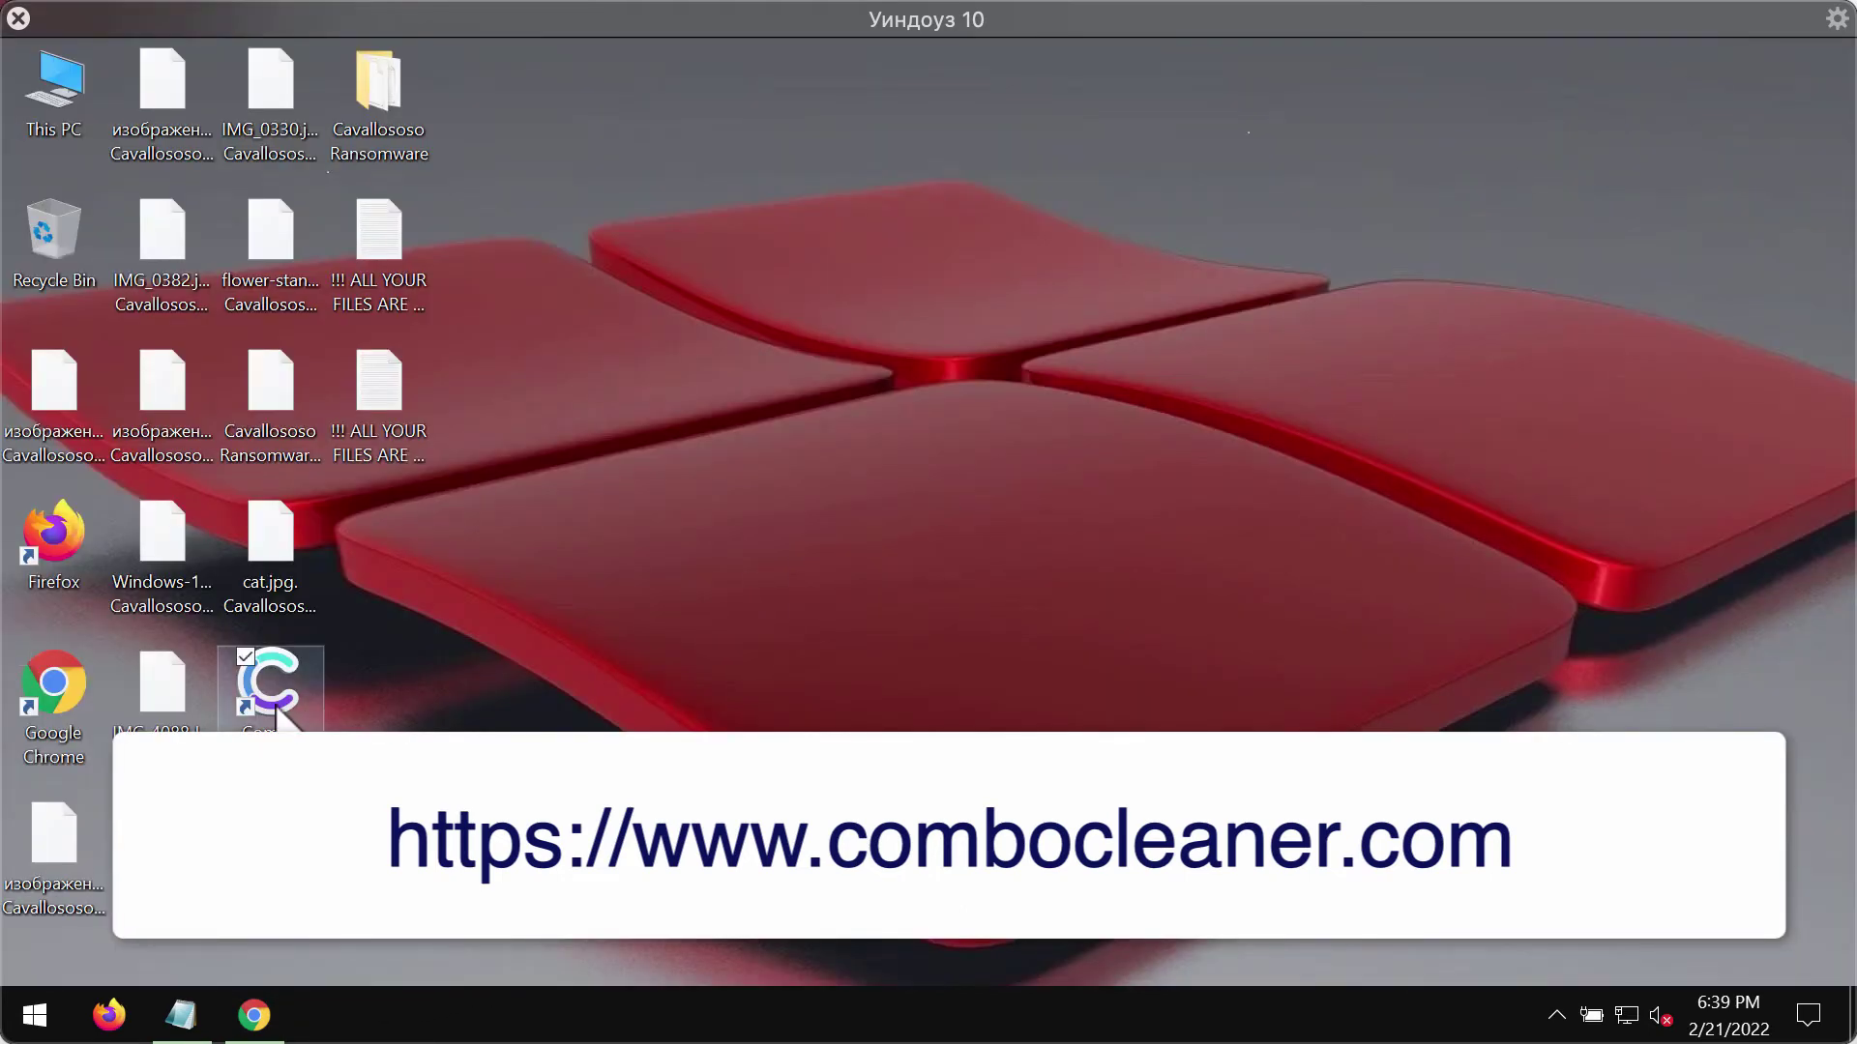
click(1122, 624)
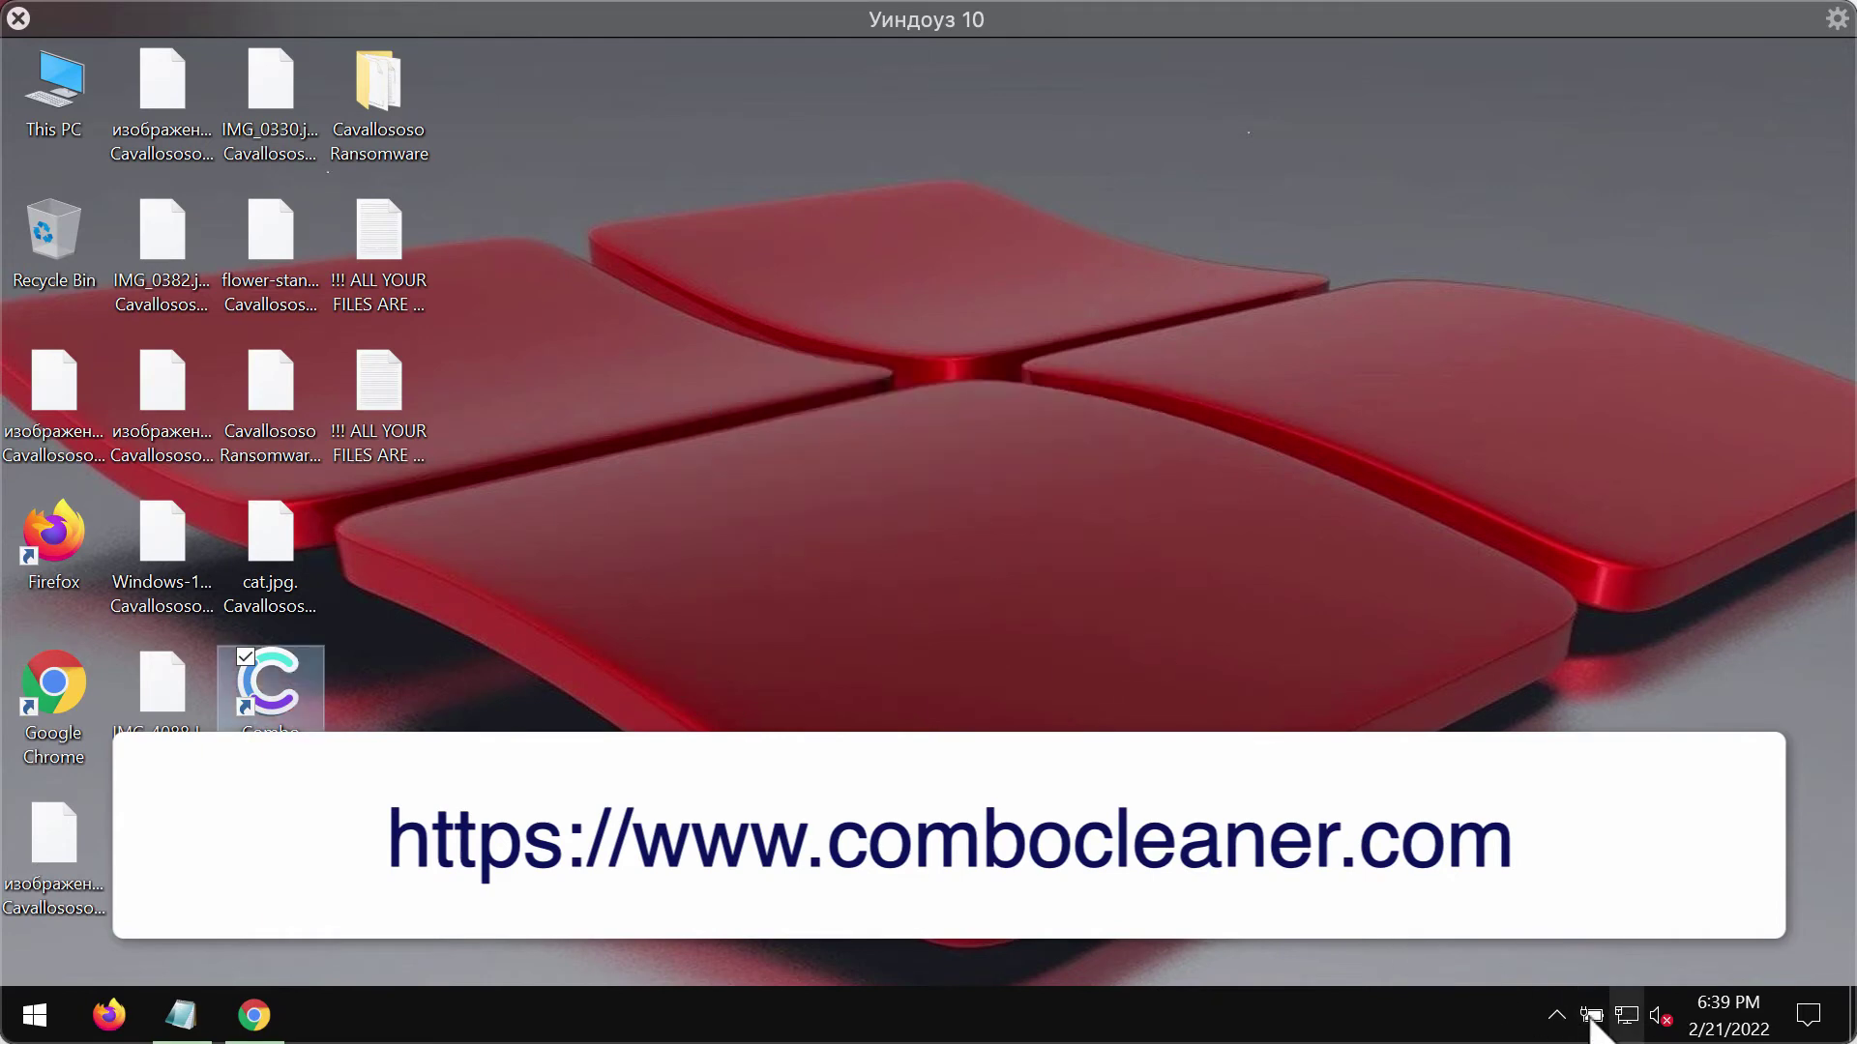
click(1556, 1014)
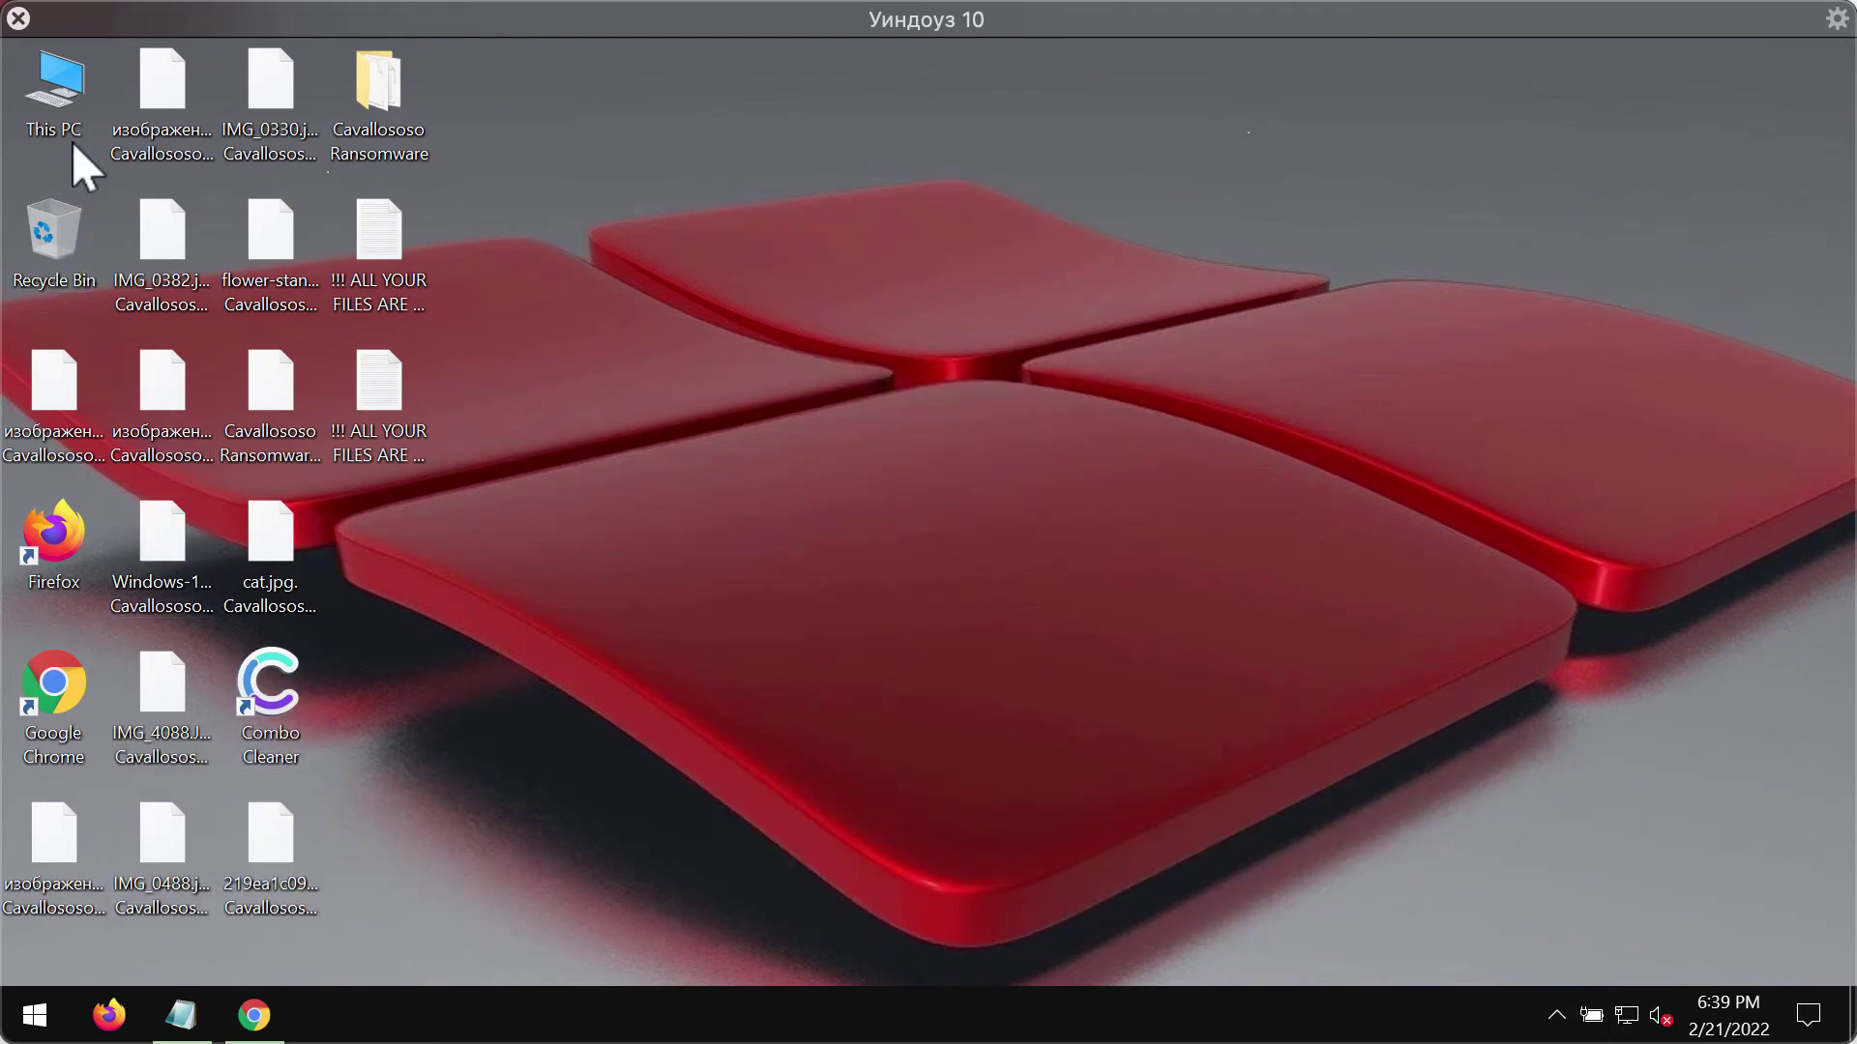
- Browse This PC to C:\Program Files (x86)\Combo Cleaner in File Explorer
click(76, 115)
key(Escape)
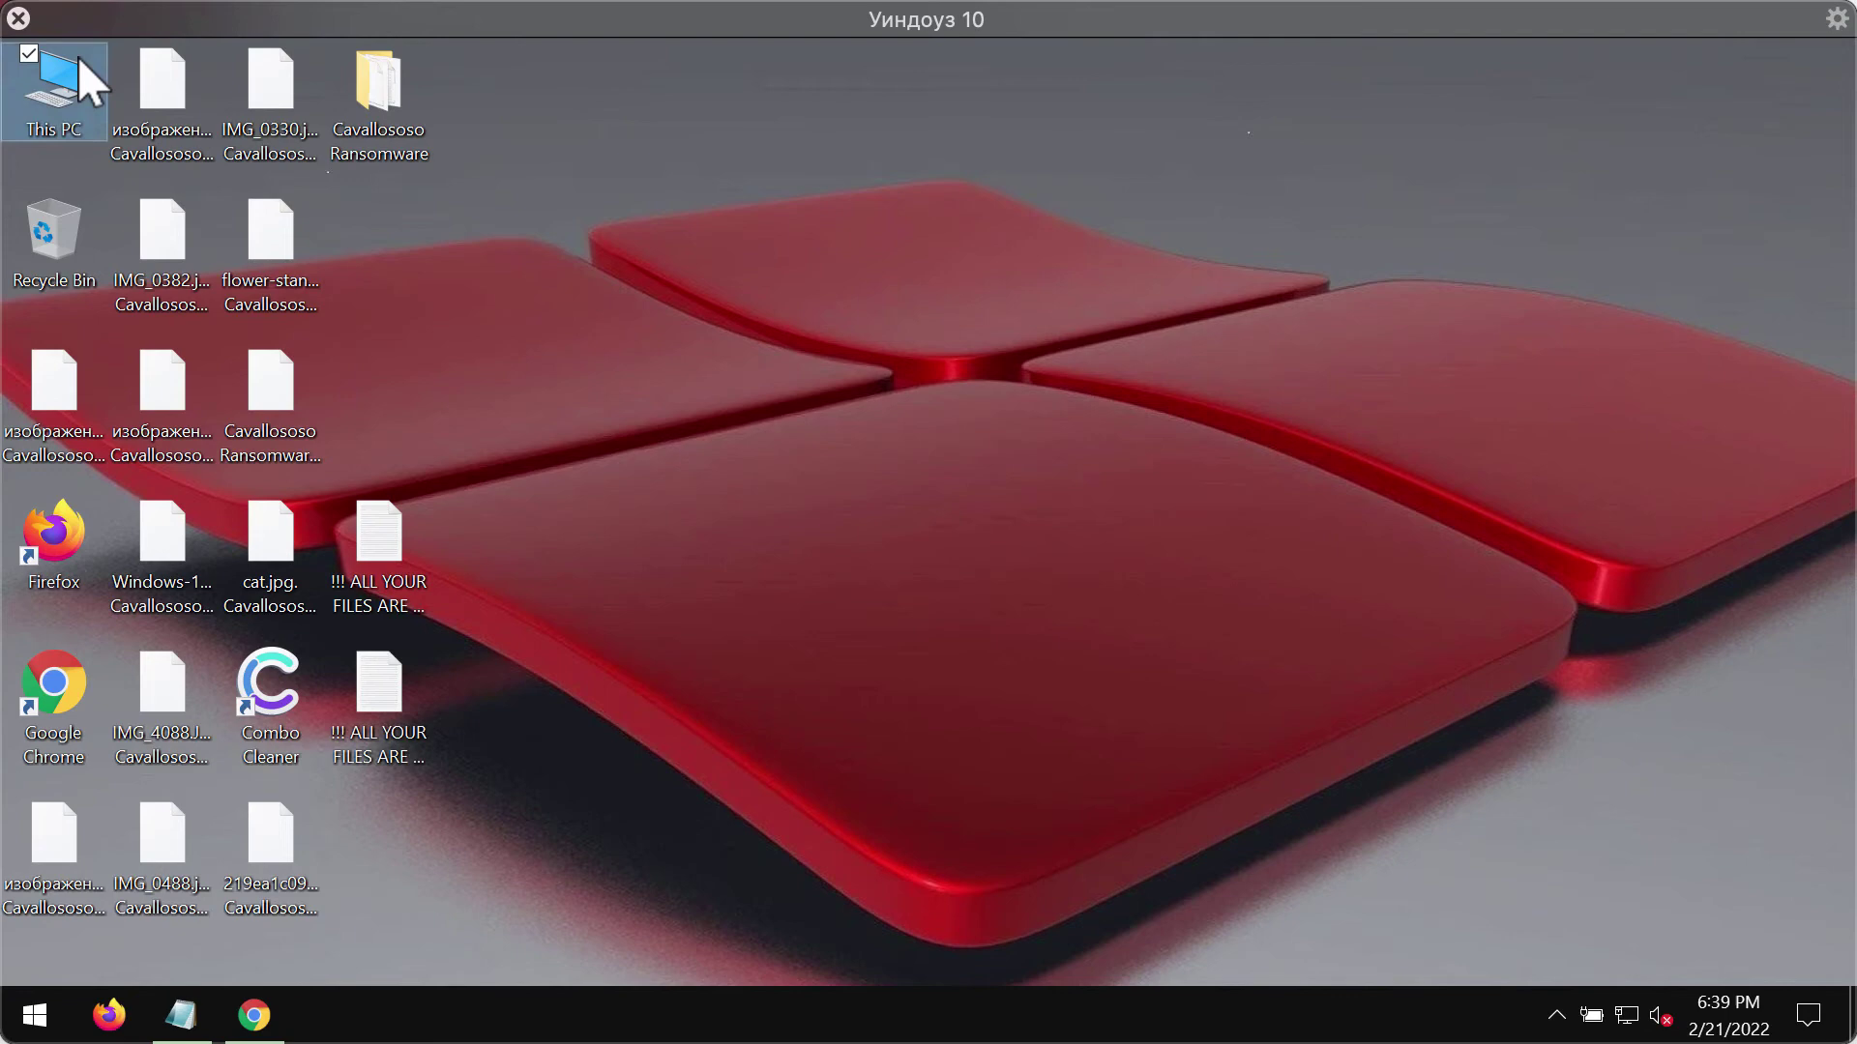
double_click(72, 76)
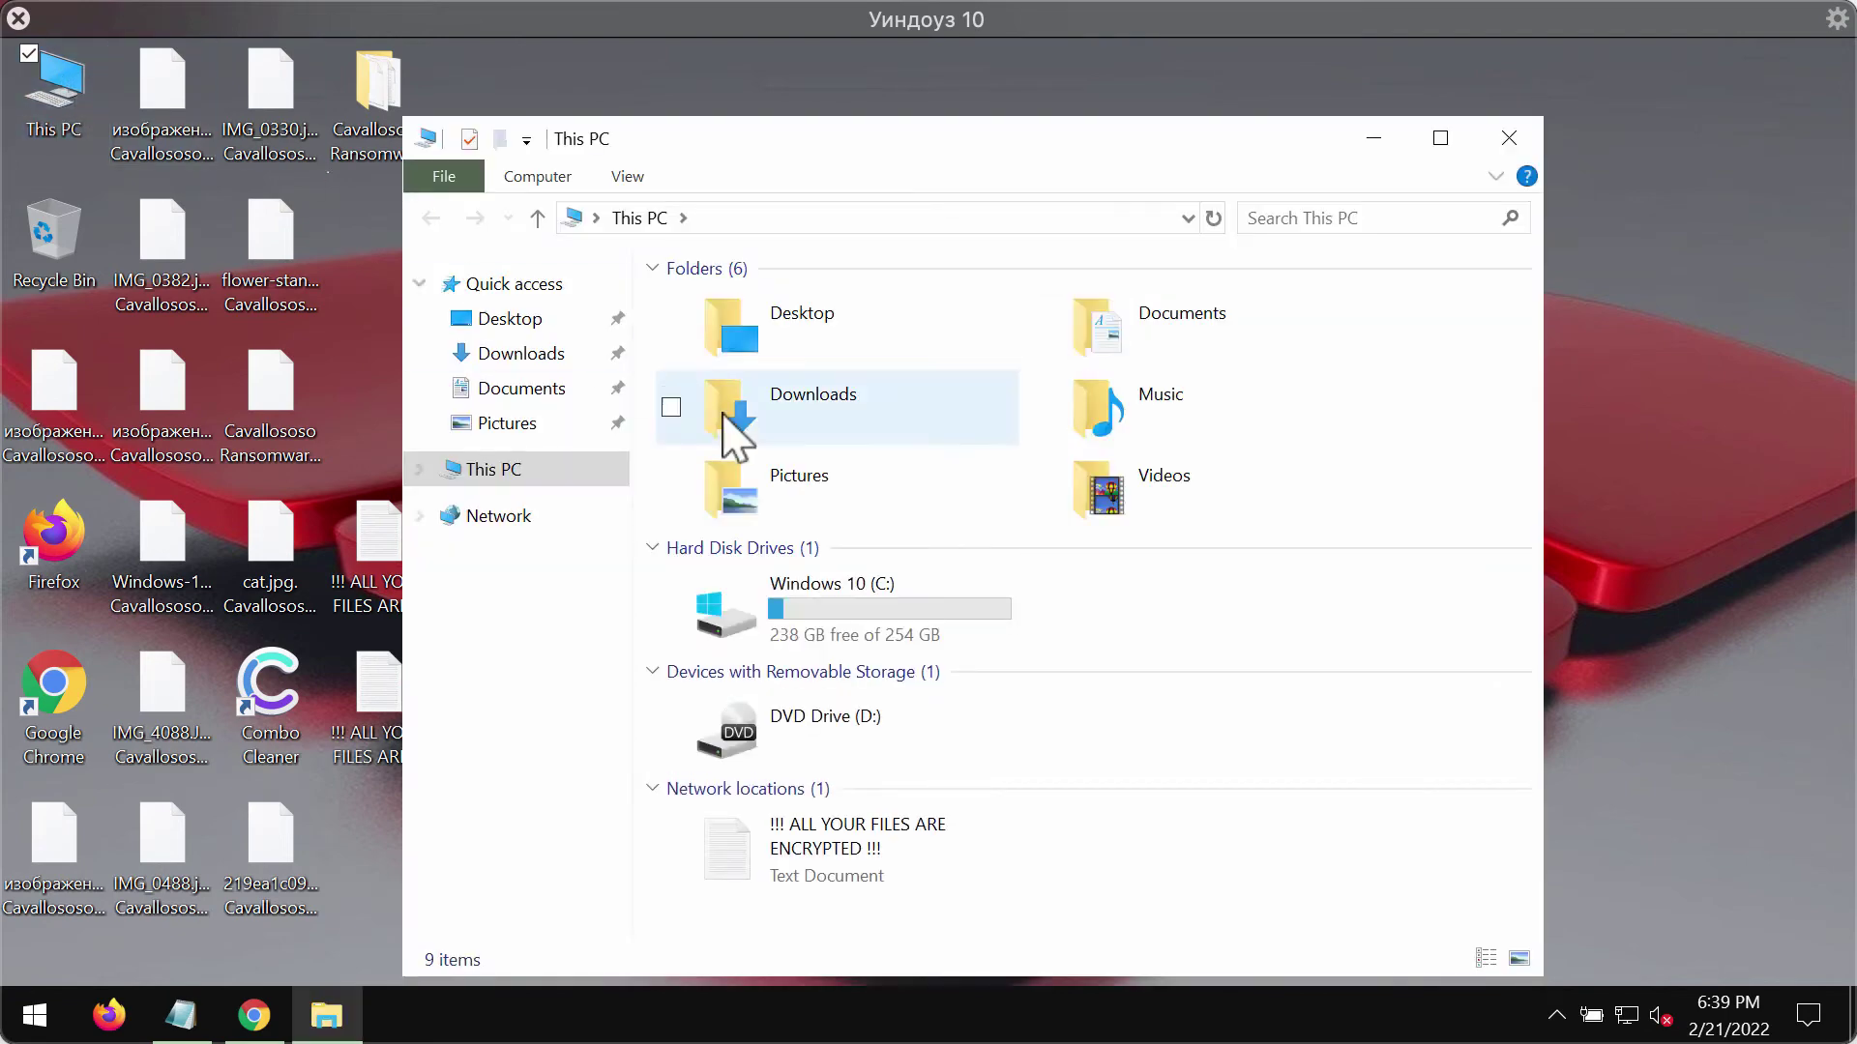
double_click(849, 642)
click(787, 348)
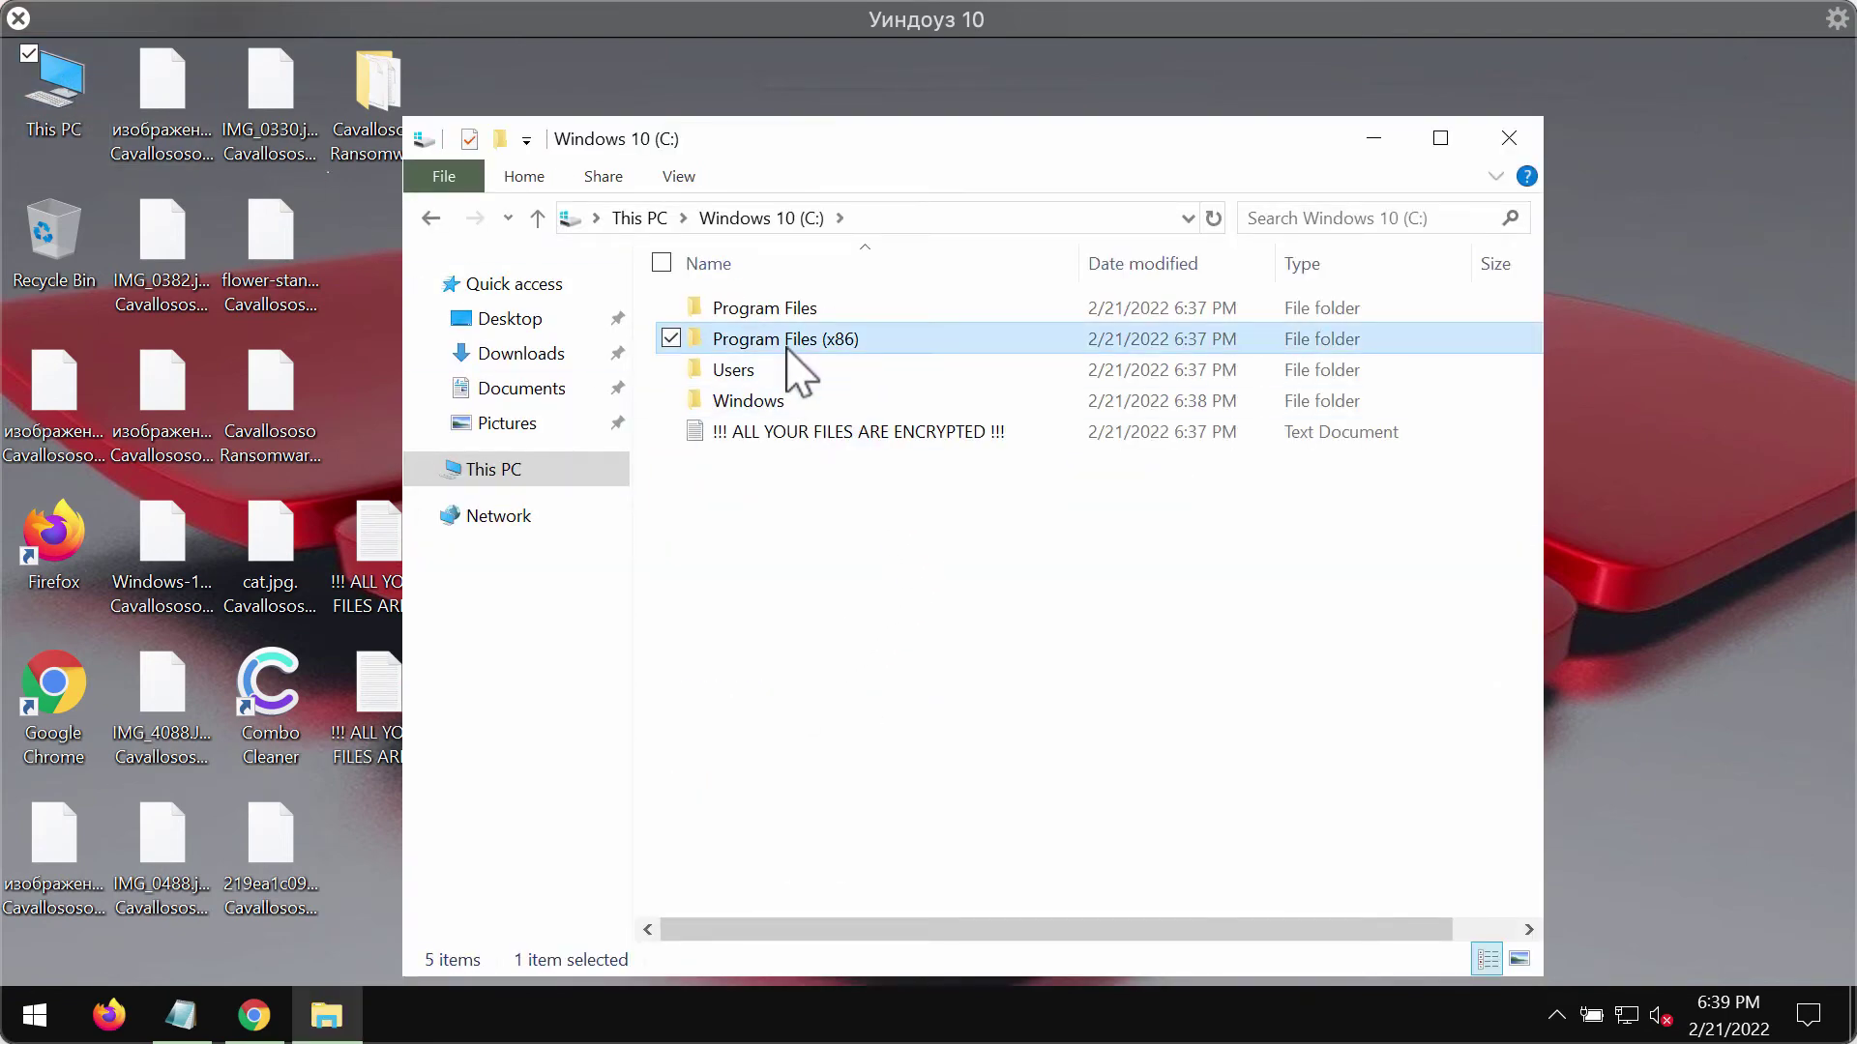
double_click(787, 349)
double_click(867, 317)
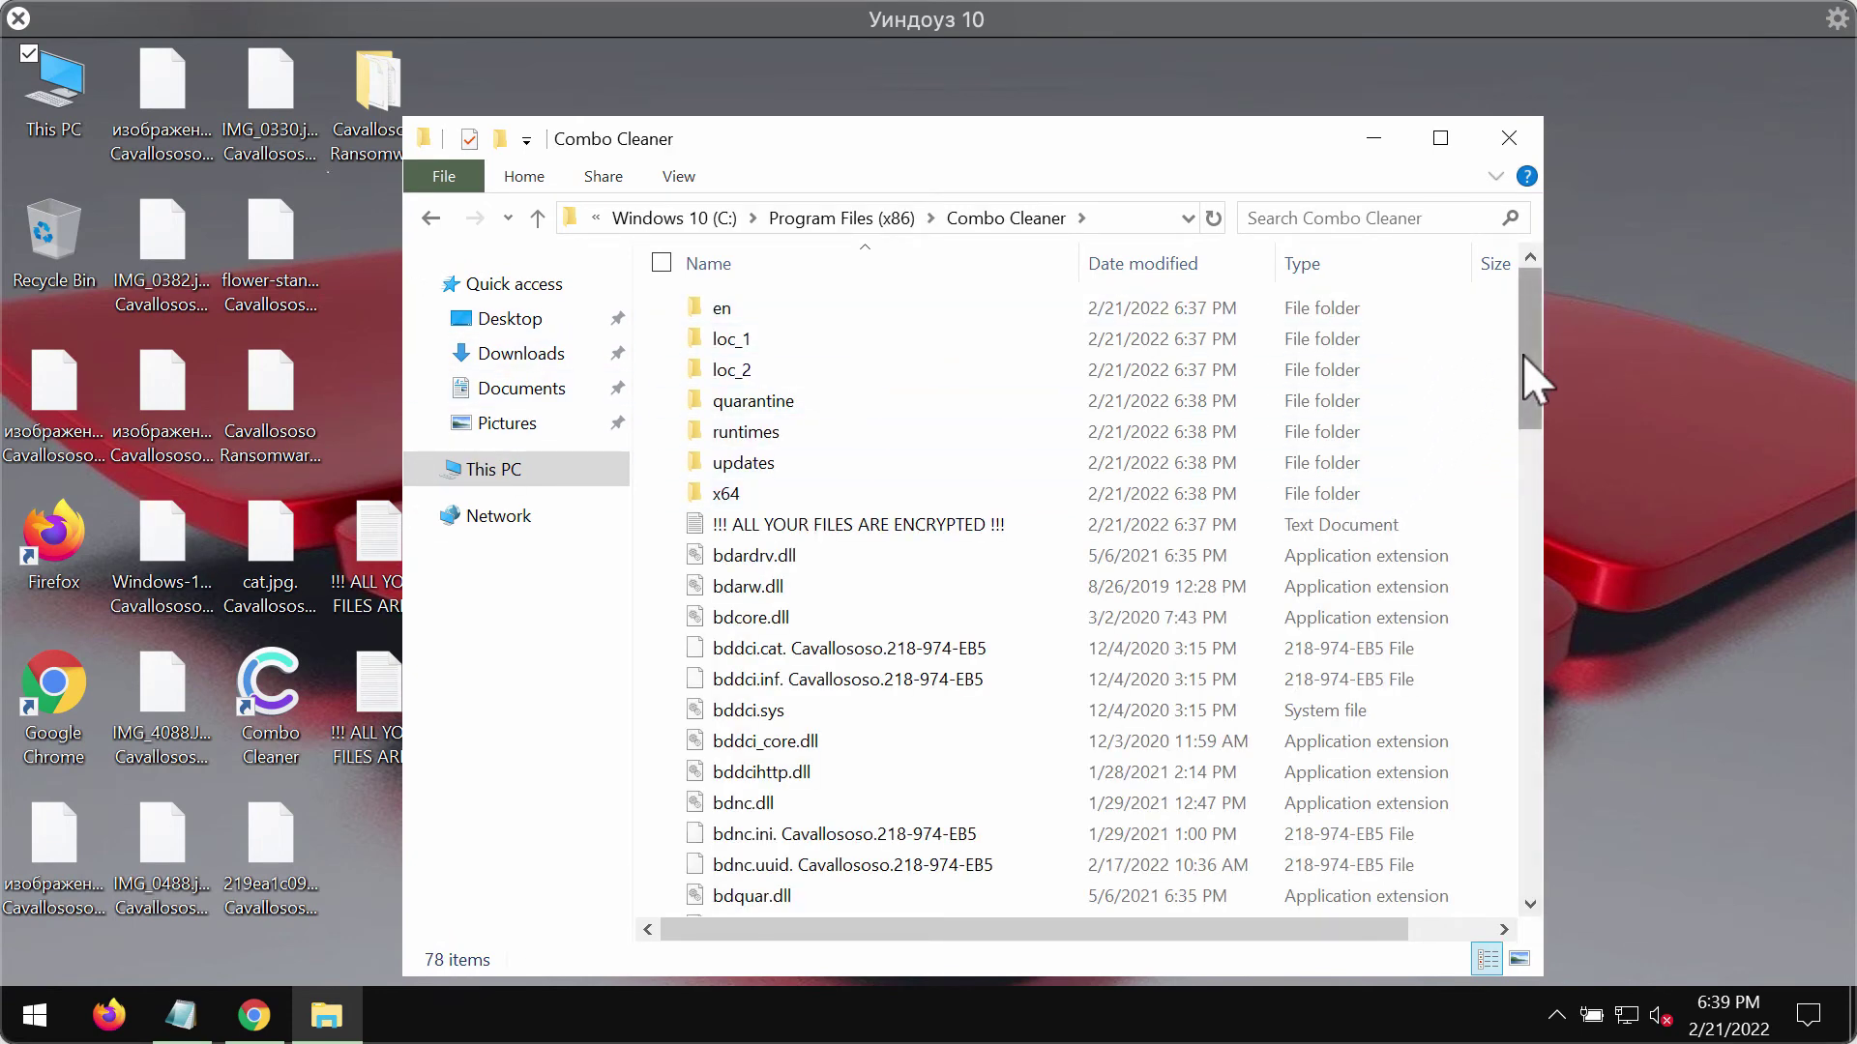
drag(1524, 355, 1367, 248)
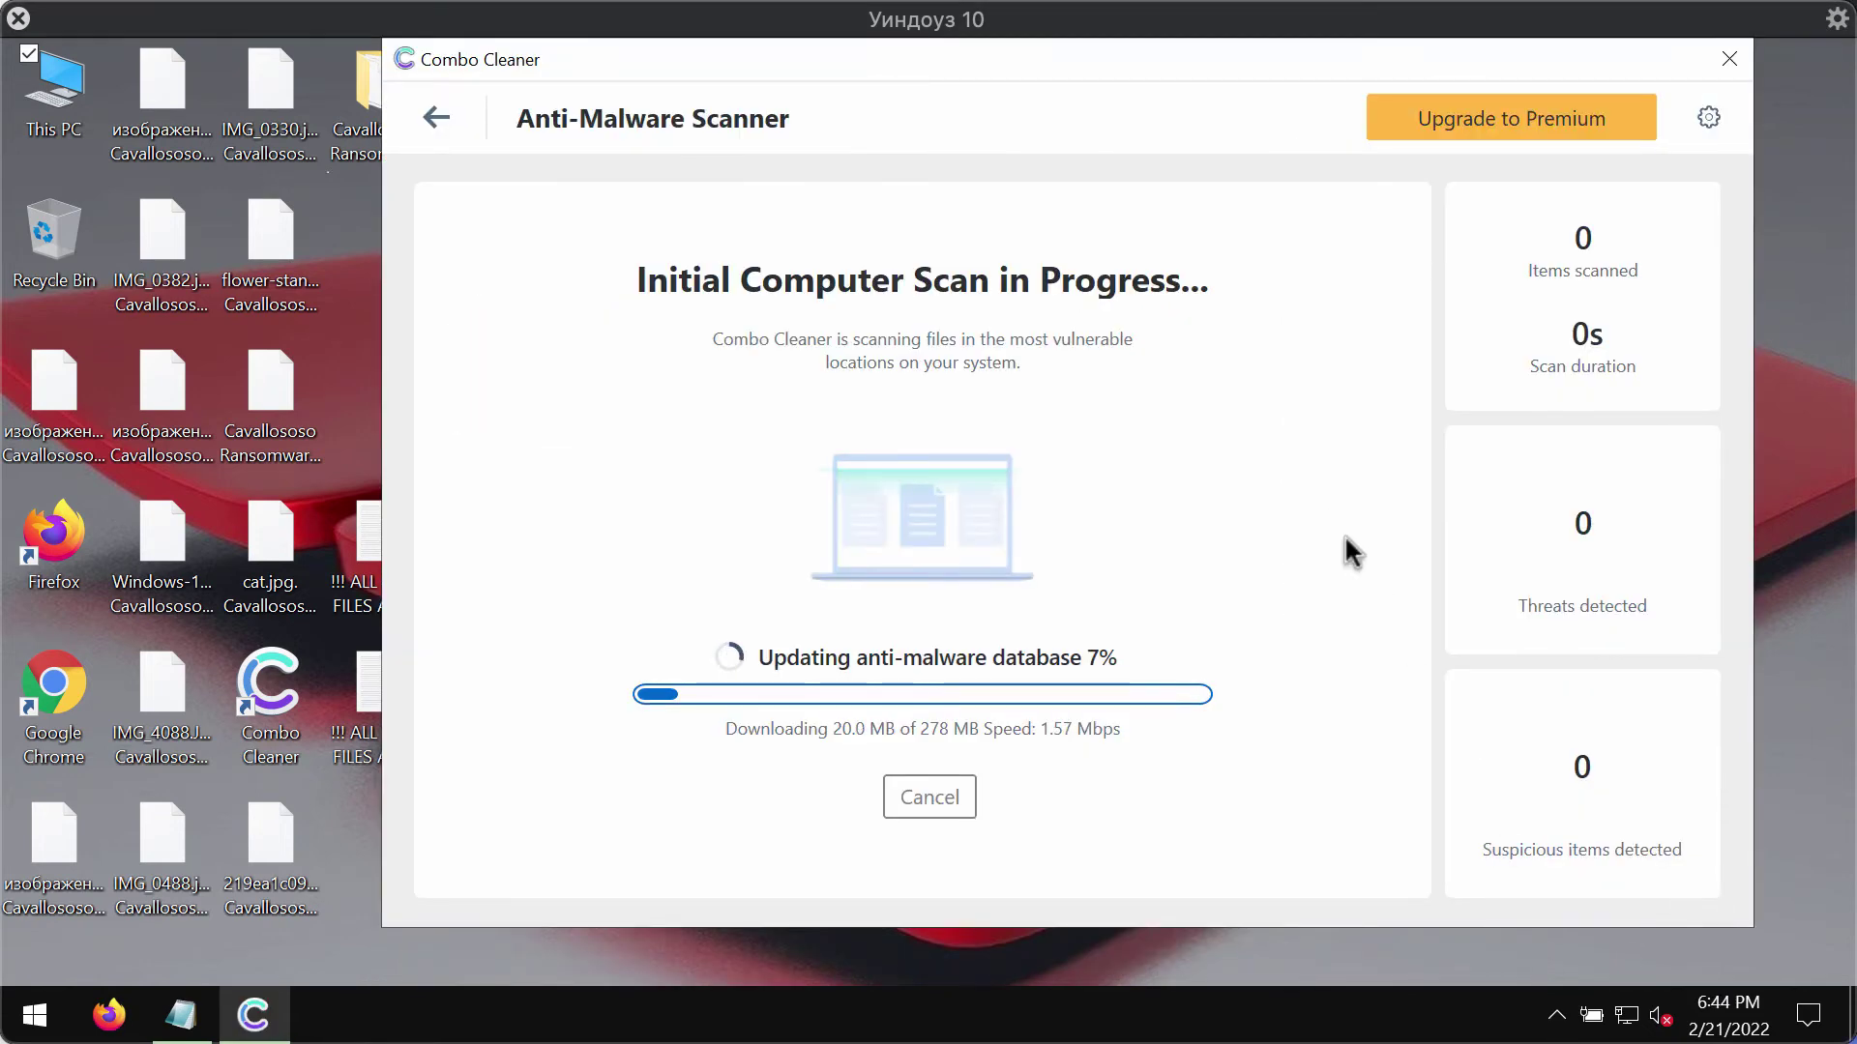
- Go back to the Combo Cleaner dashboard, then return to the running initial scan
click(434, 117)
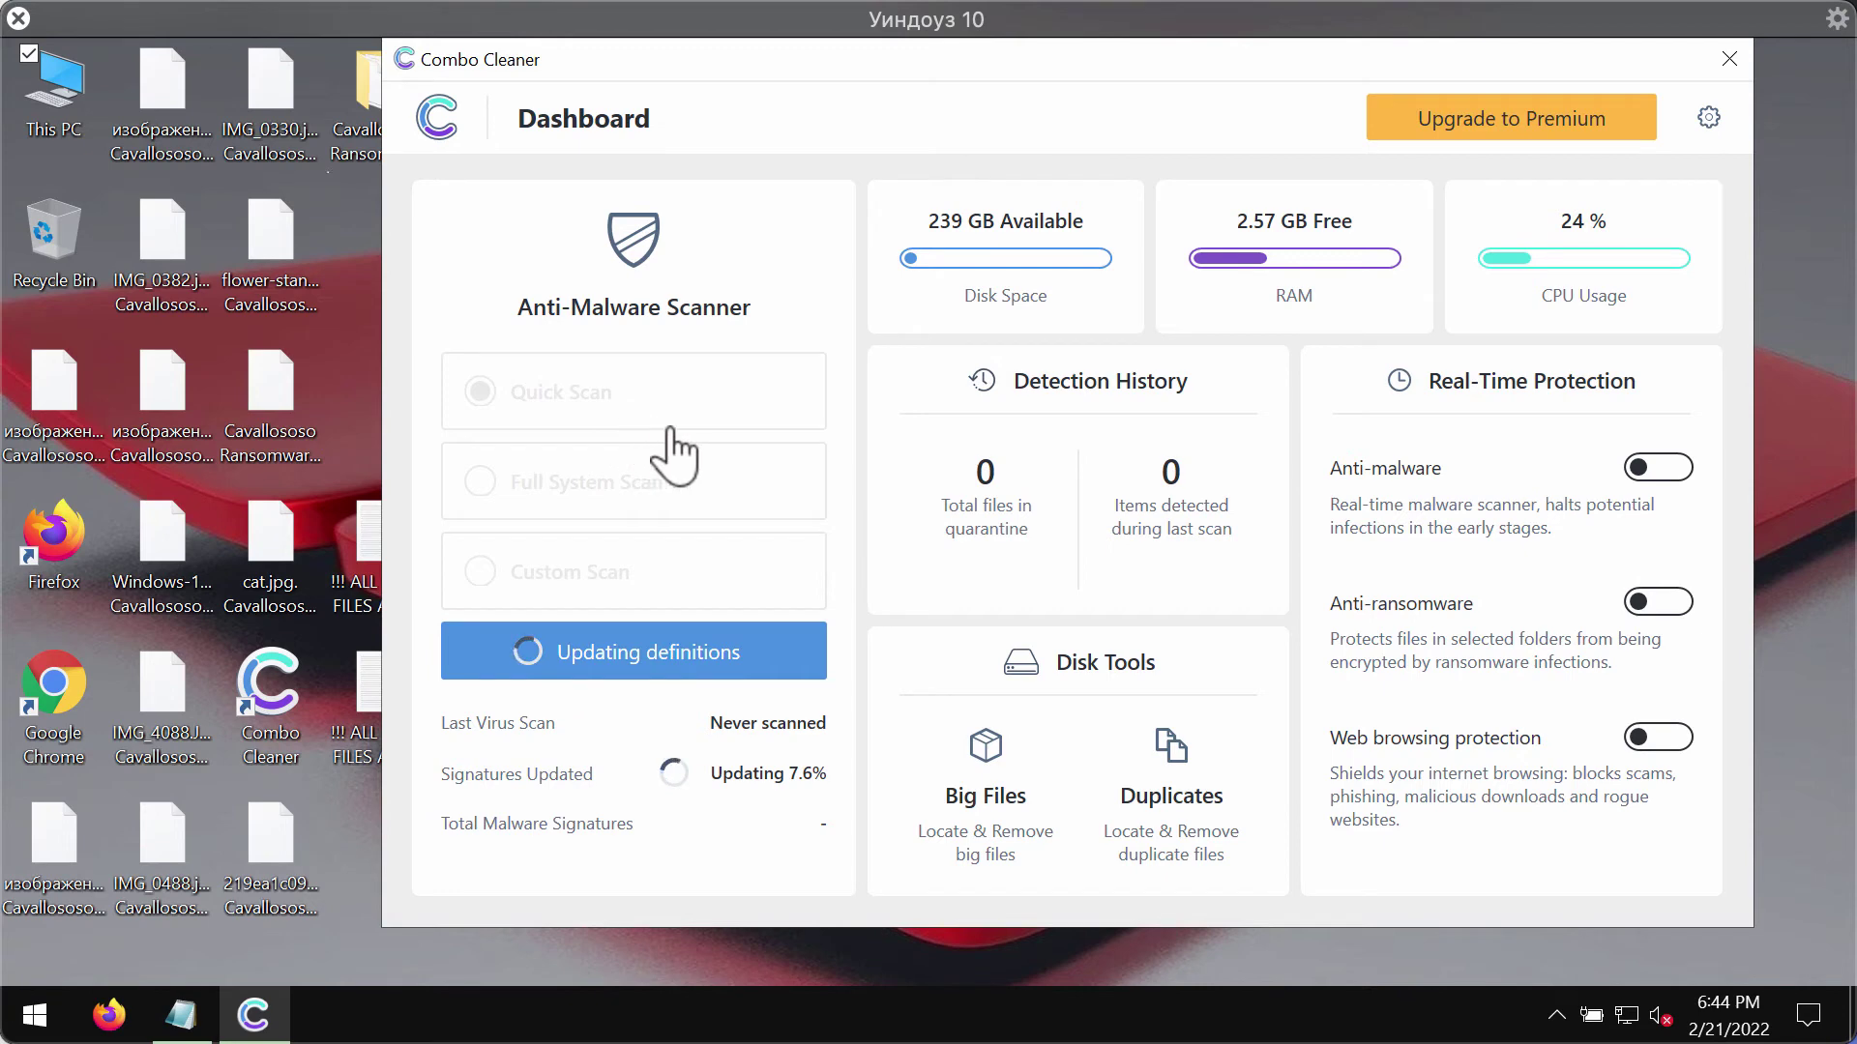
click(698, 672)
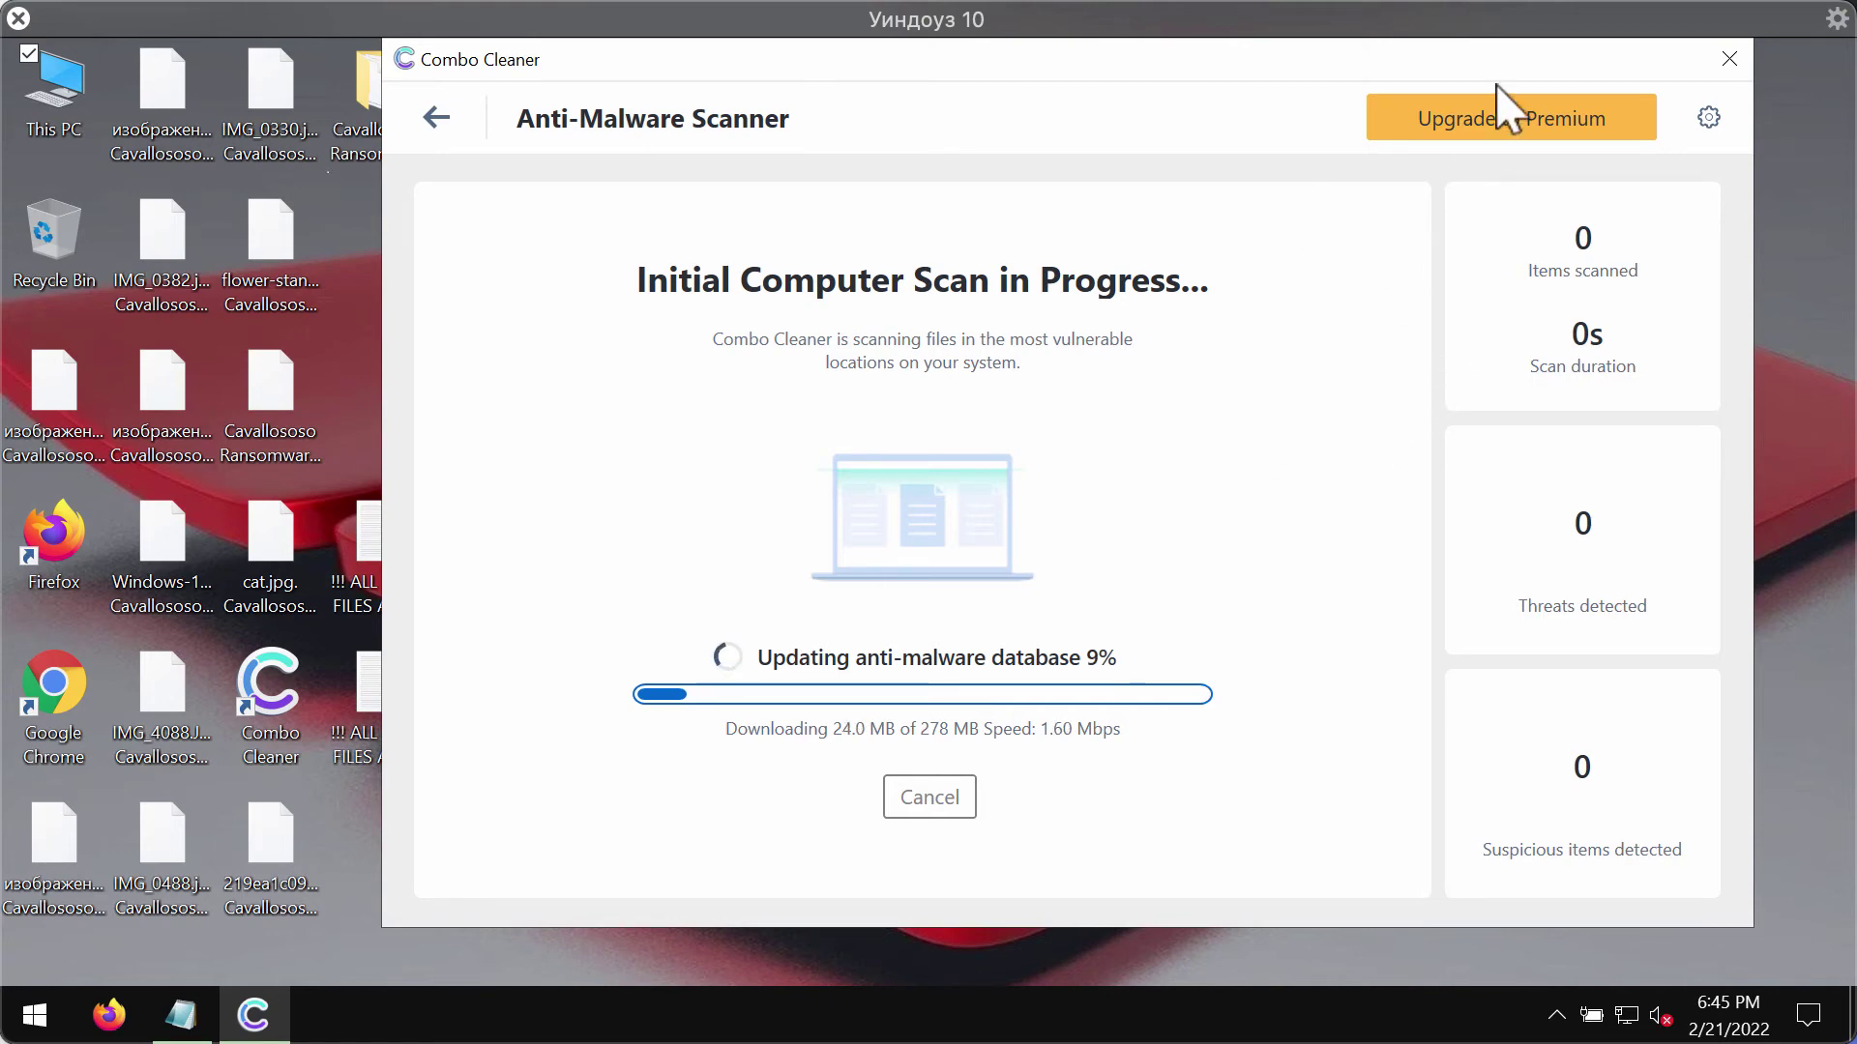
- Open Combo Cleaner's settings on the Anti-Ransomware tab
click(1708, 118)
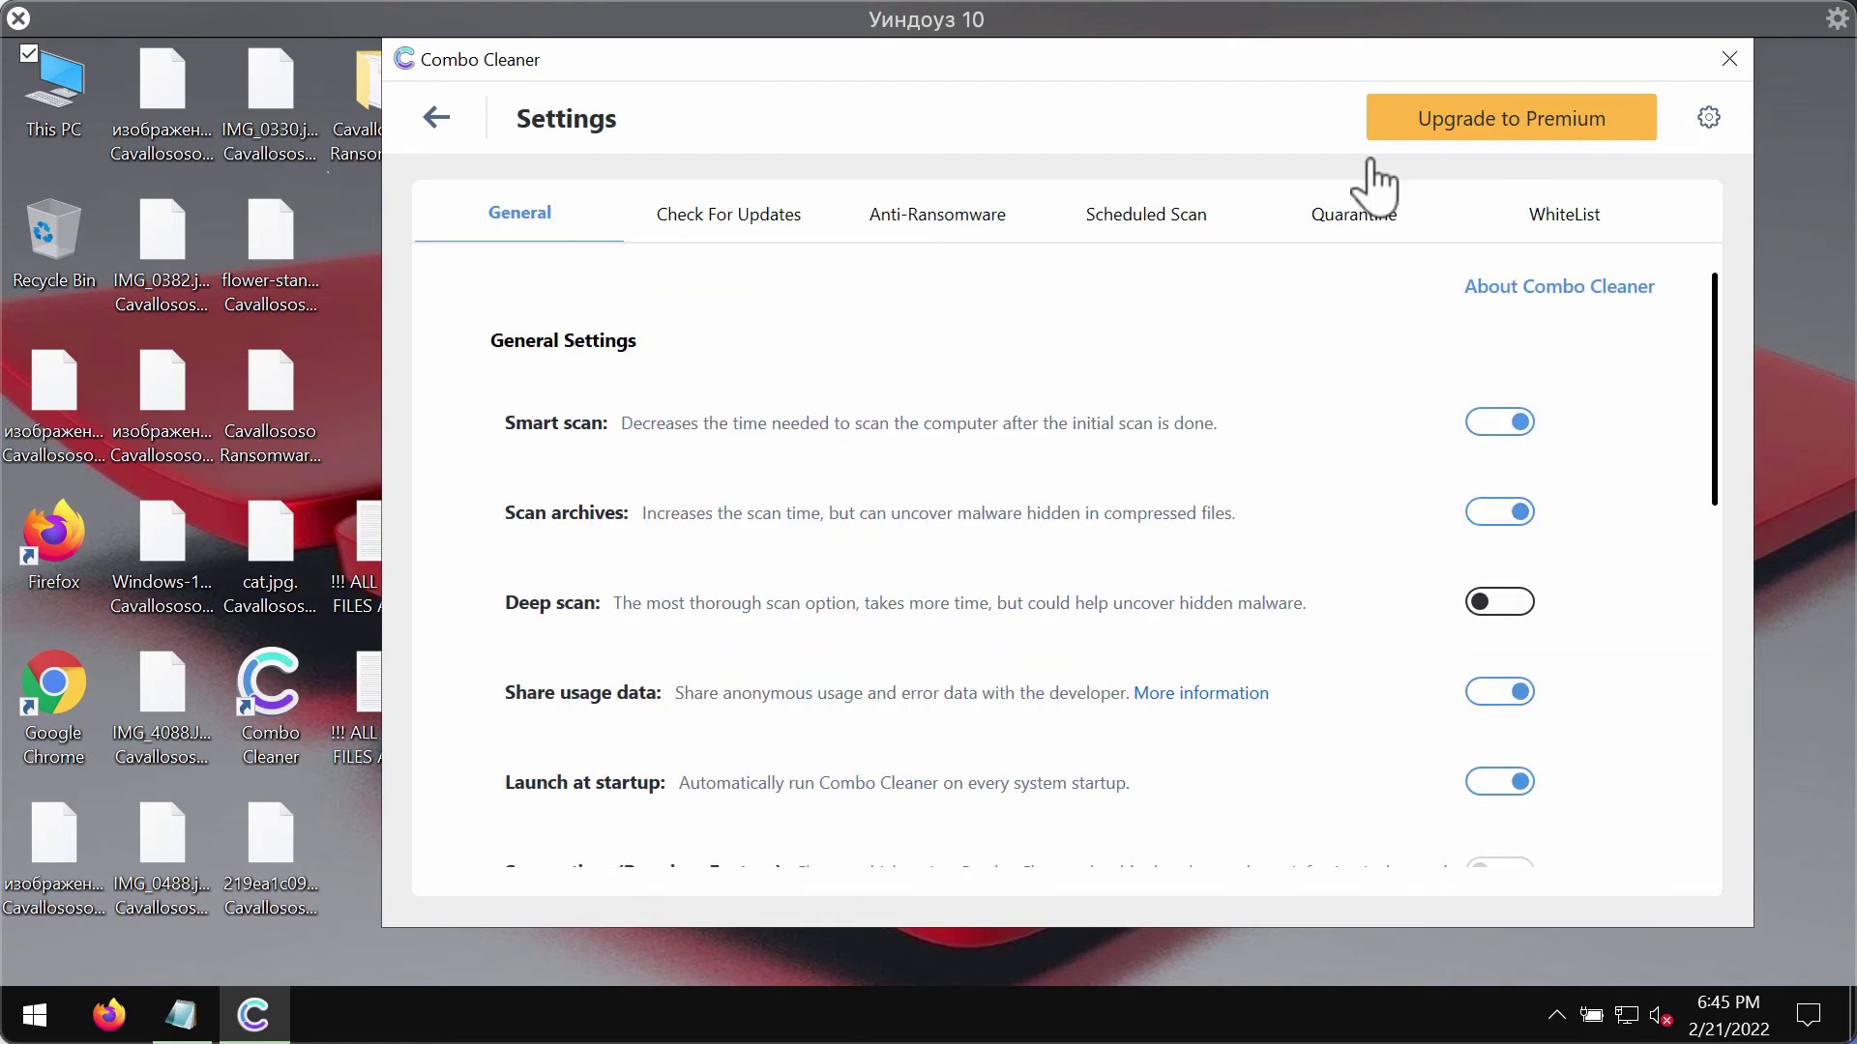
click(906, 216)
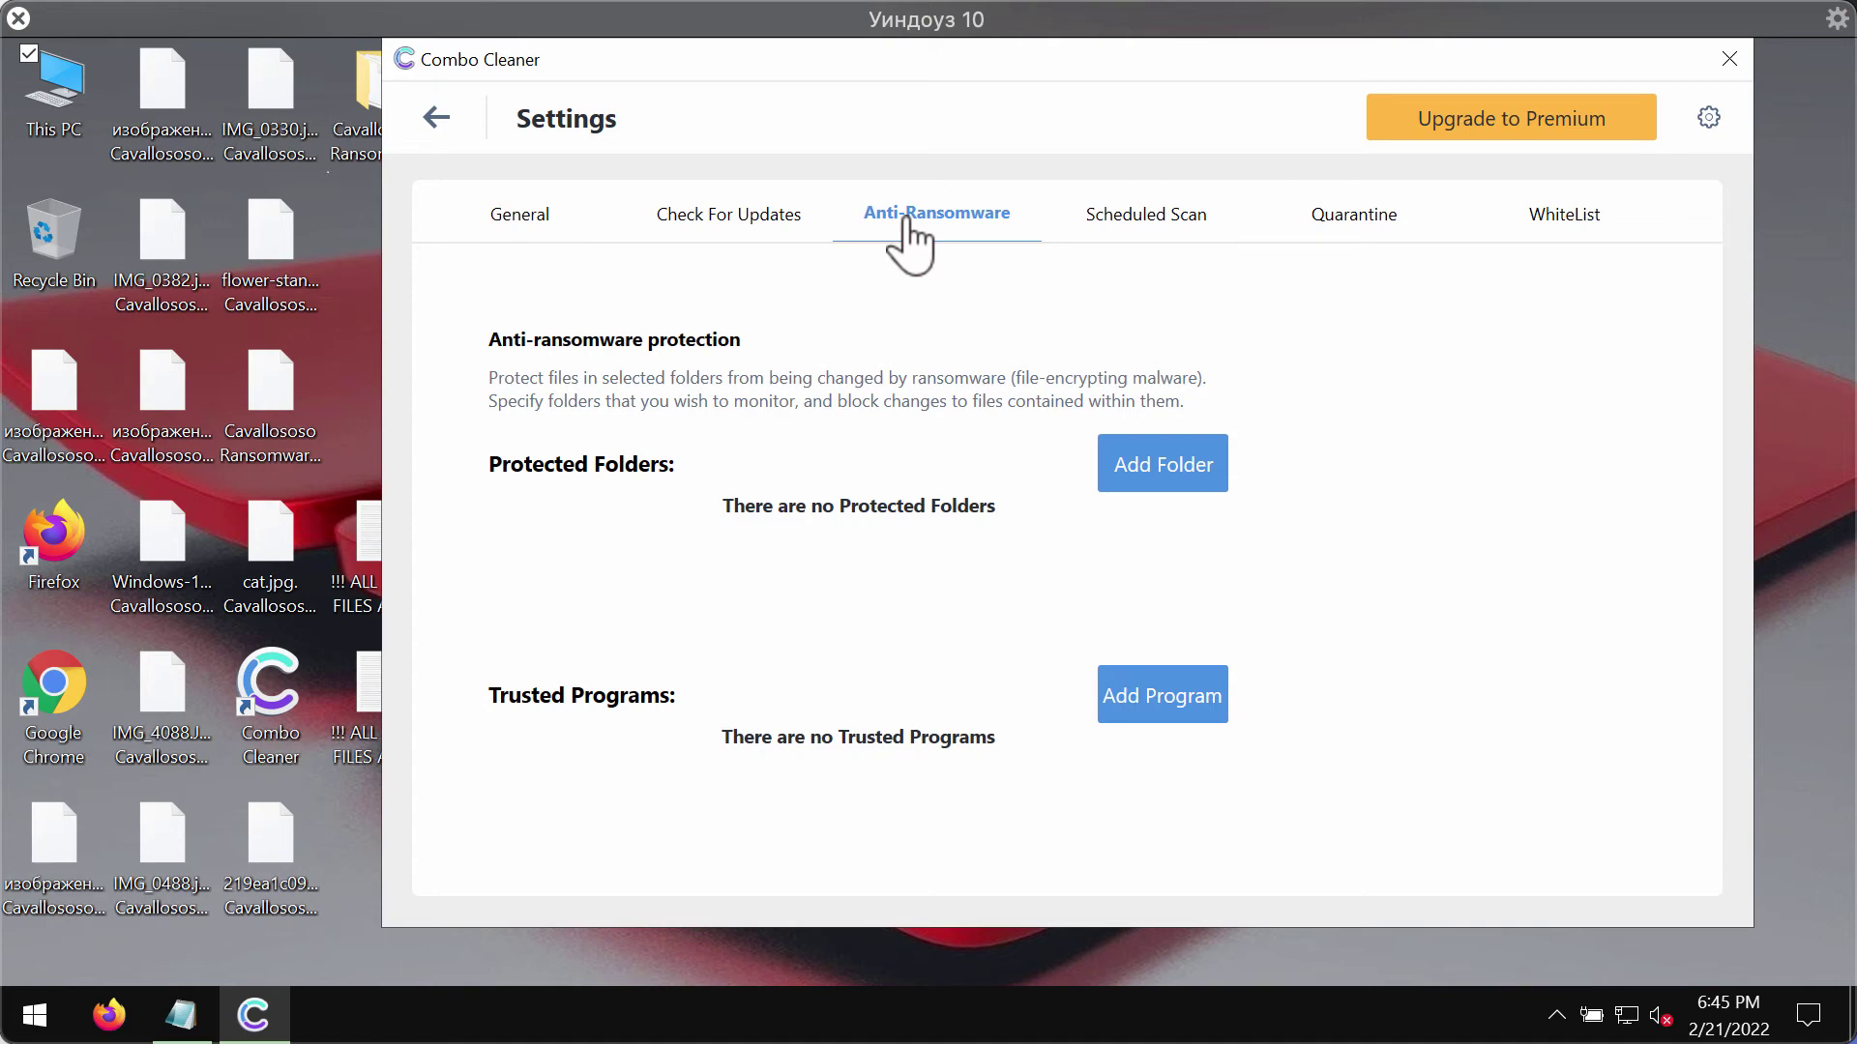
drag(1107, 69, 1179, 92)
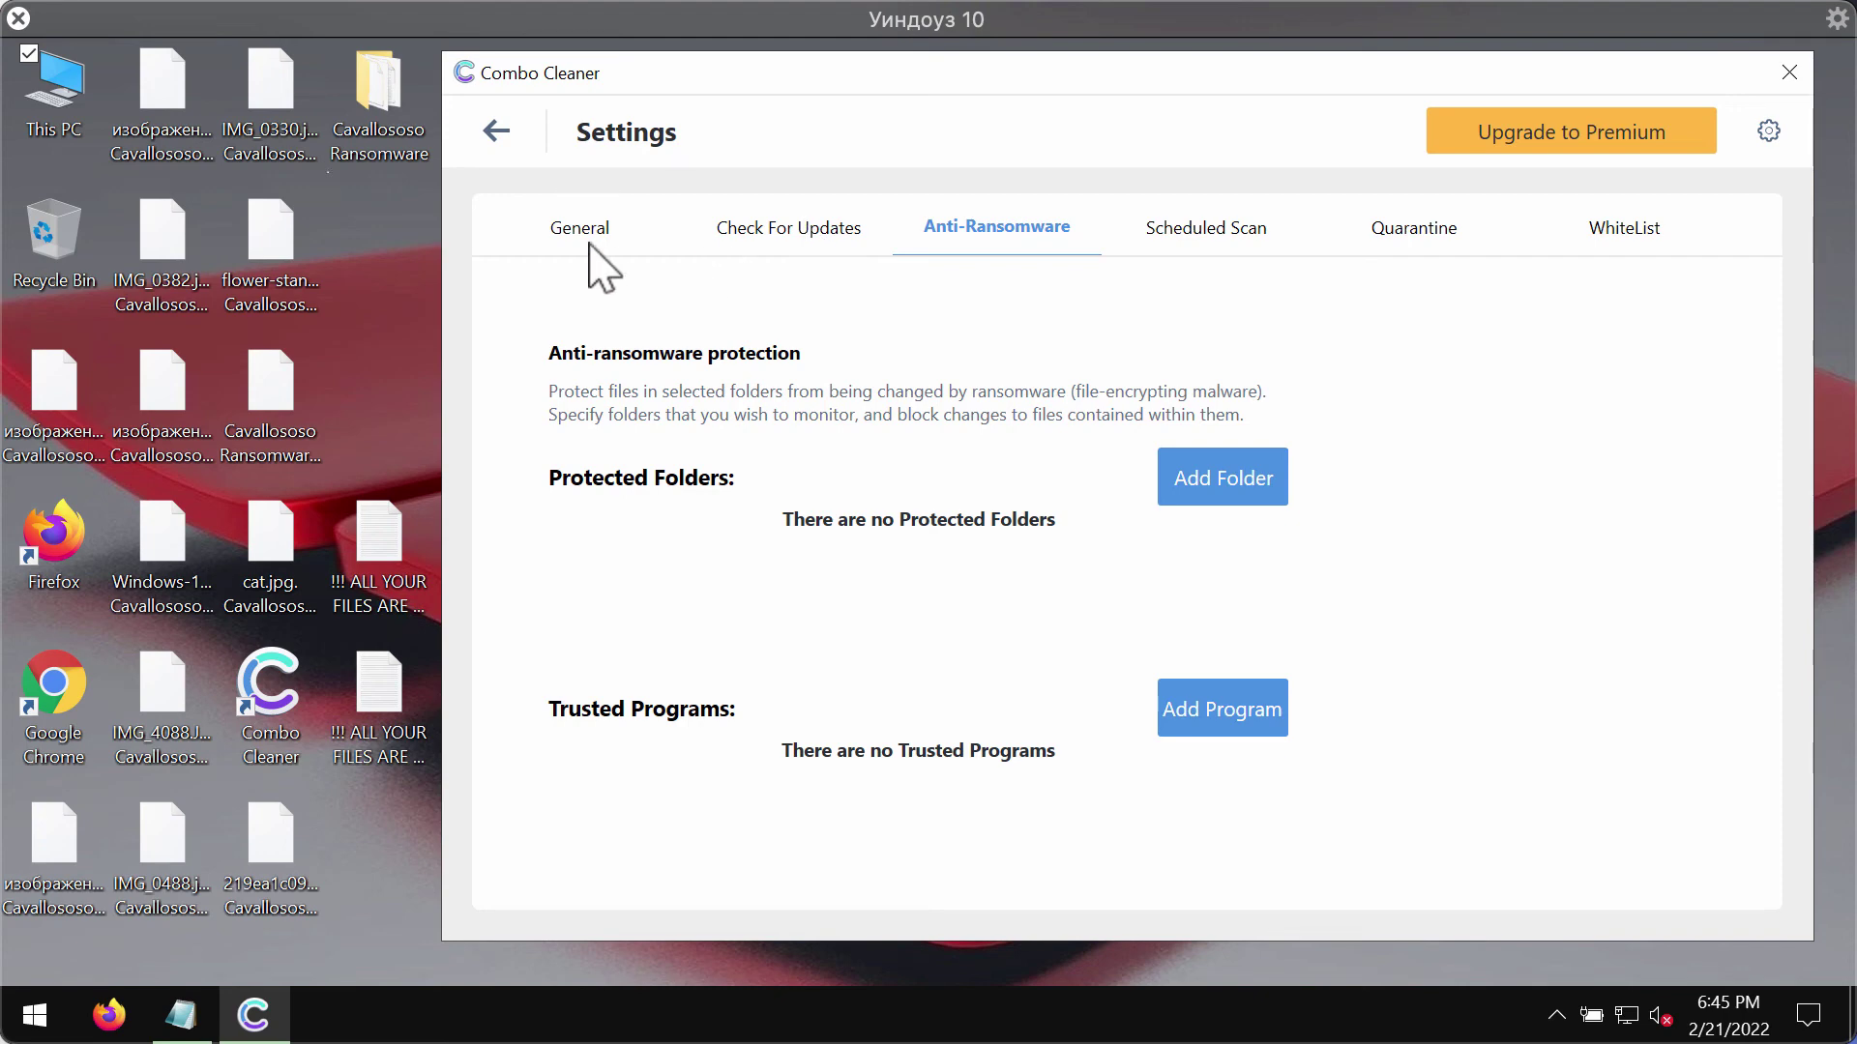
- Try twice to add a protected folder, dismissing the premium-only notice each time
click(1220, 488)
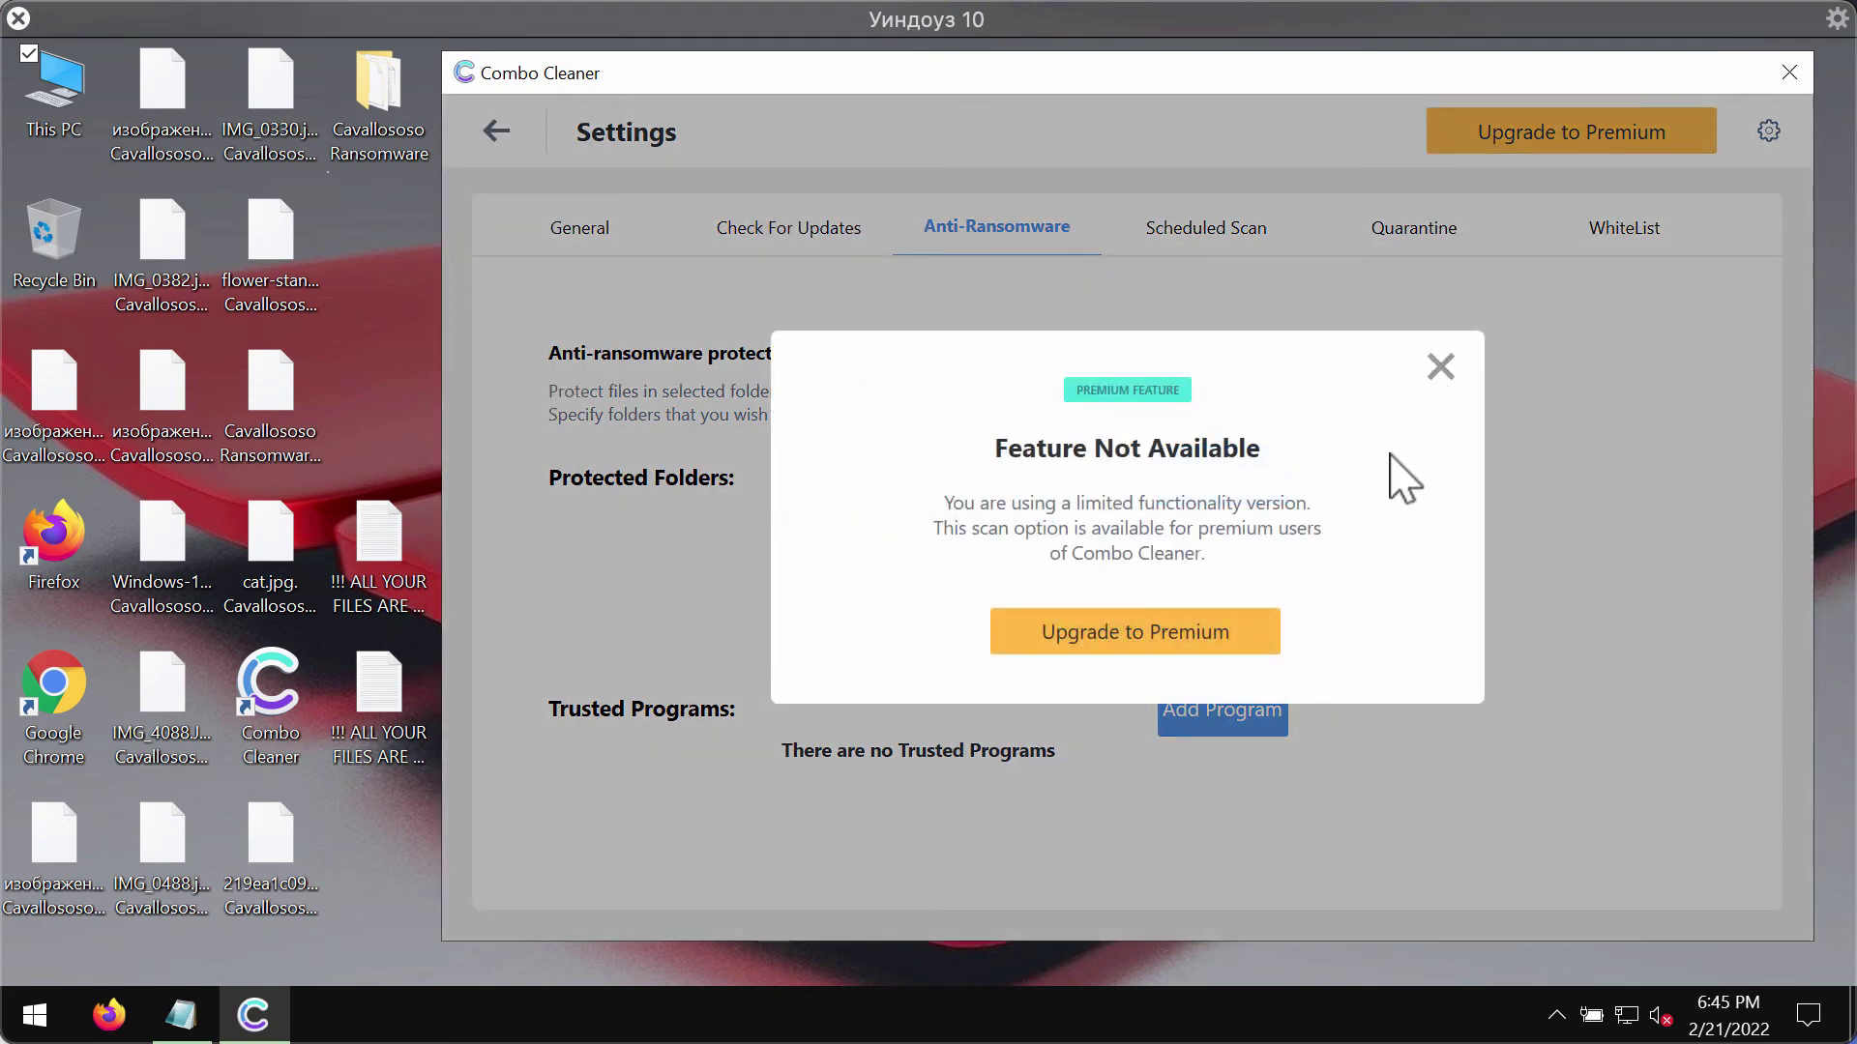
click(1440, 368)
click(1173, 463)
click(1440, 368)
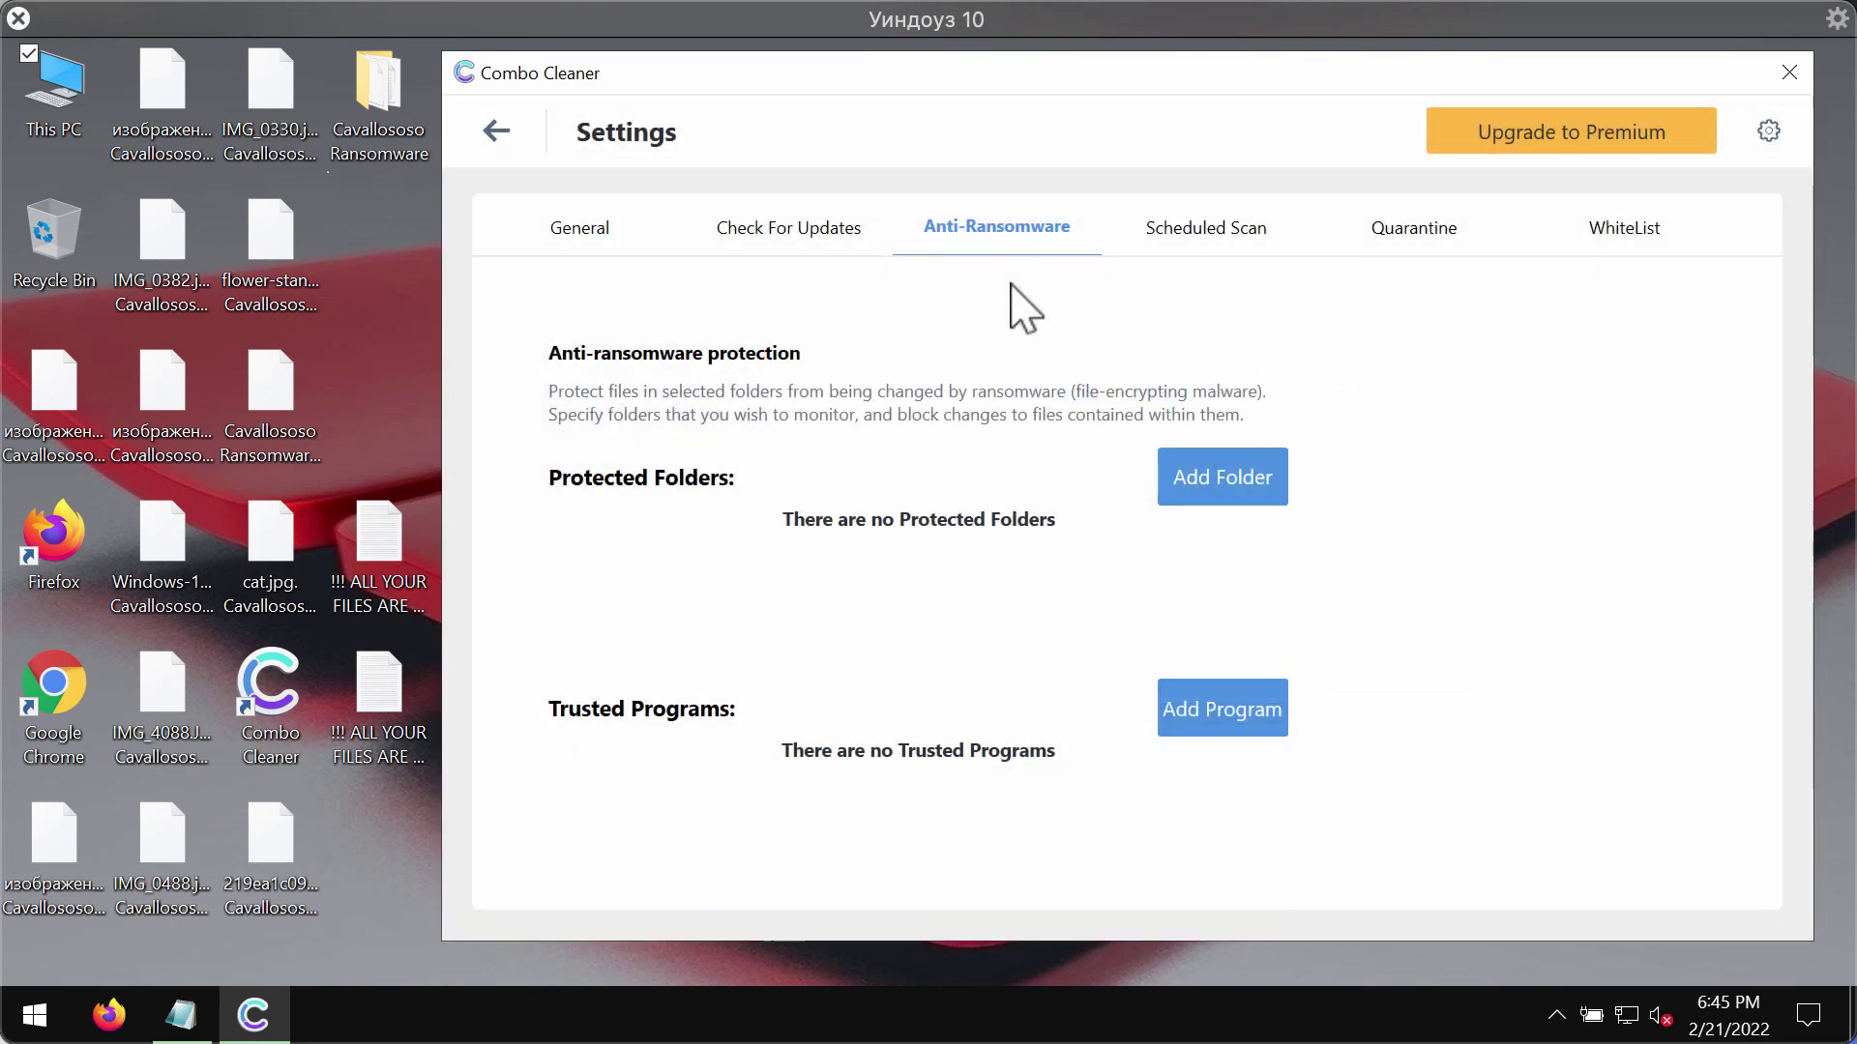
- Return from settings to the dashboard and open the Upgrade to Premium offer
click(499, 133)
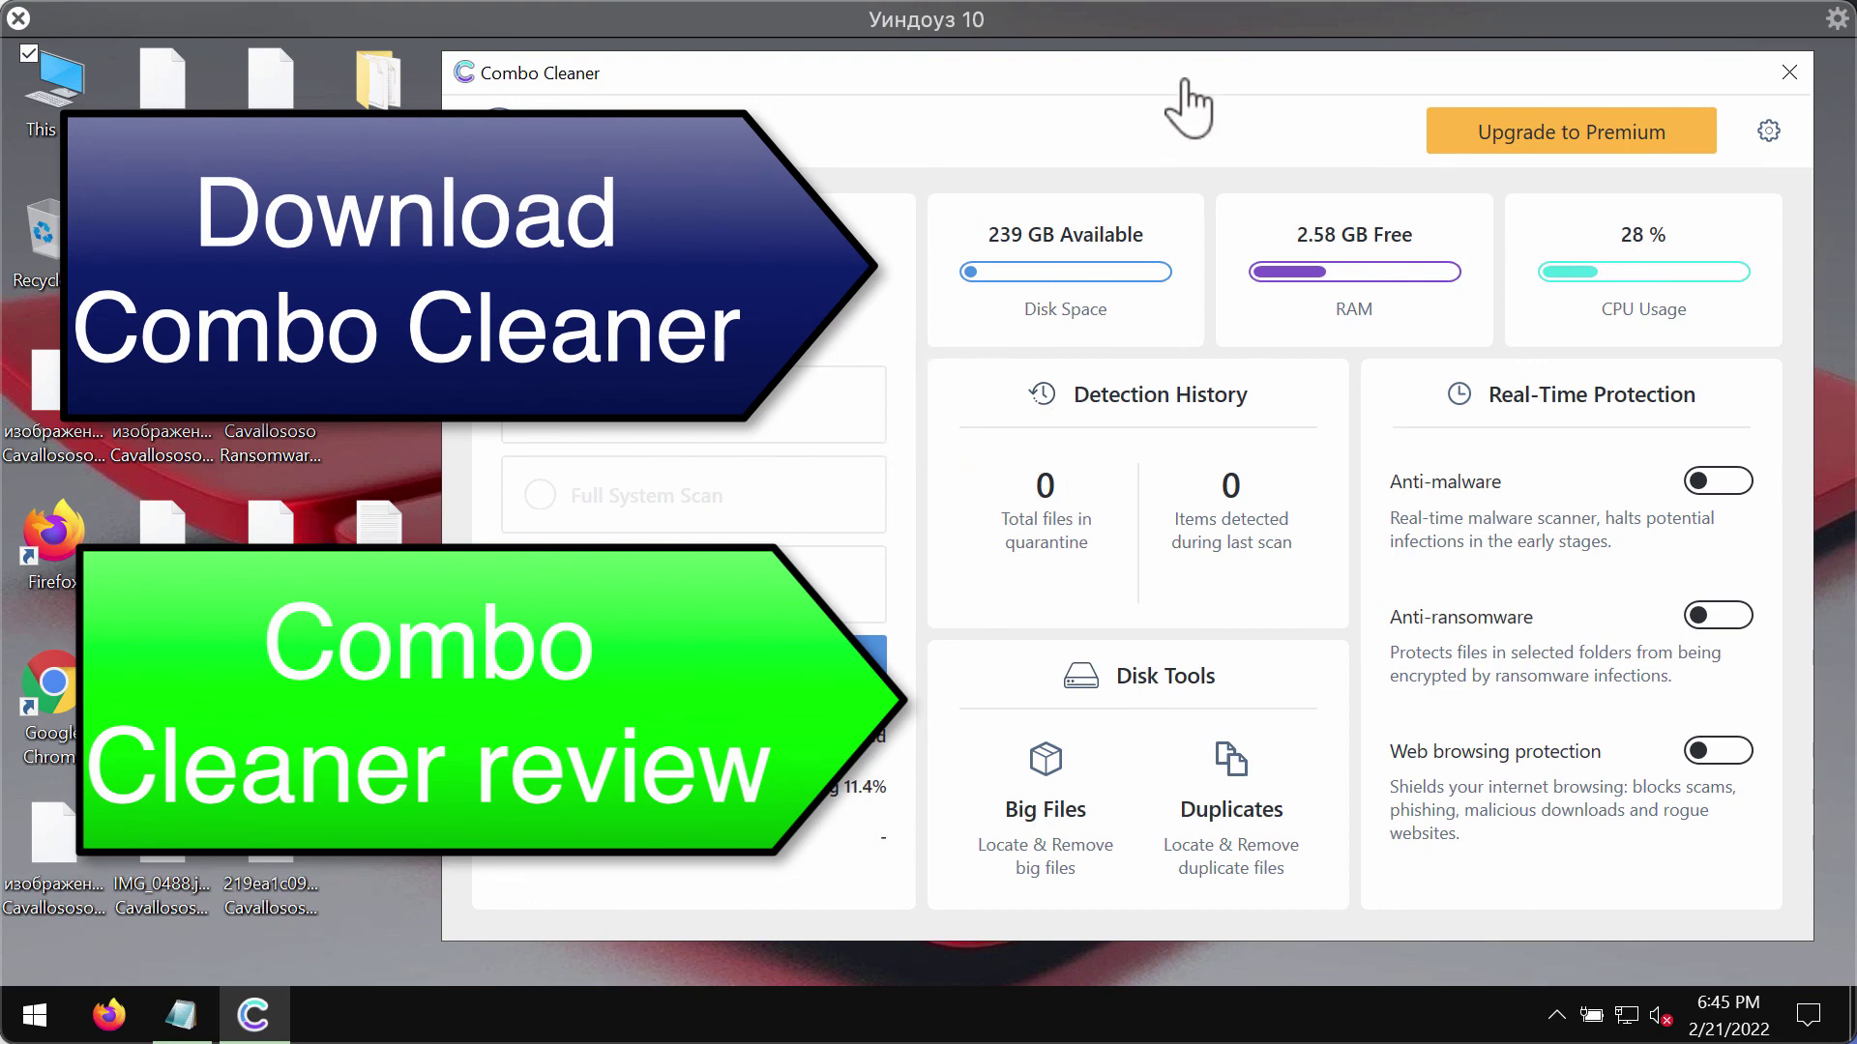
click(1538, 137)
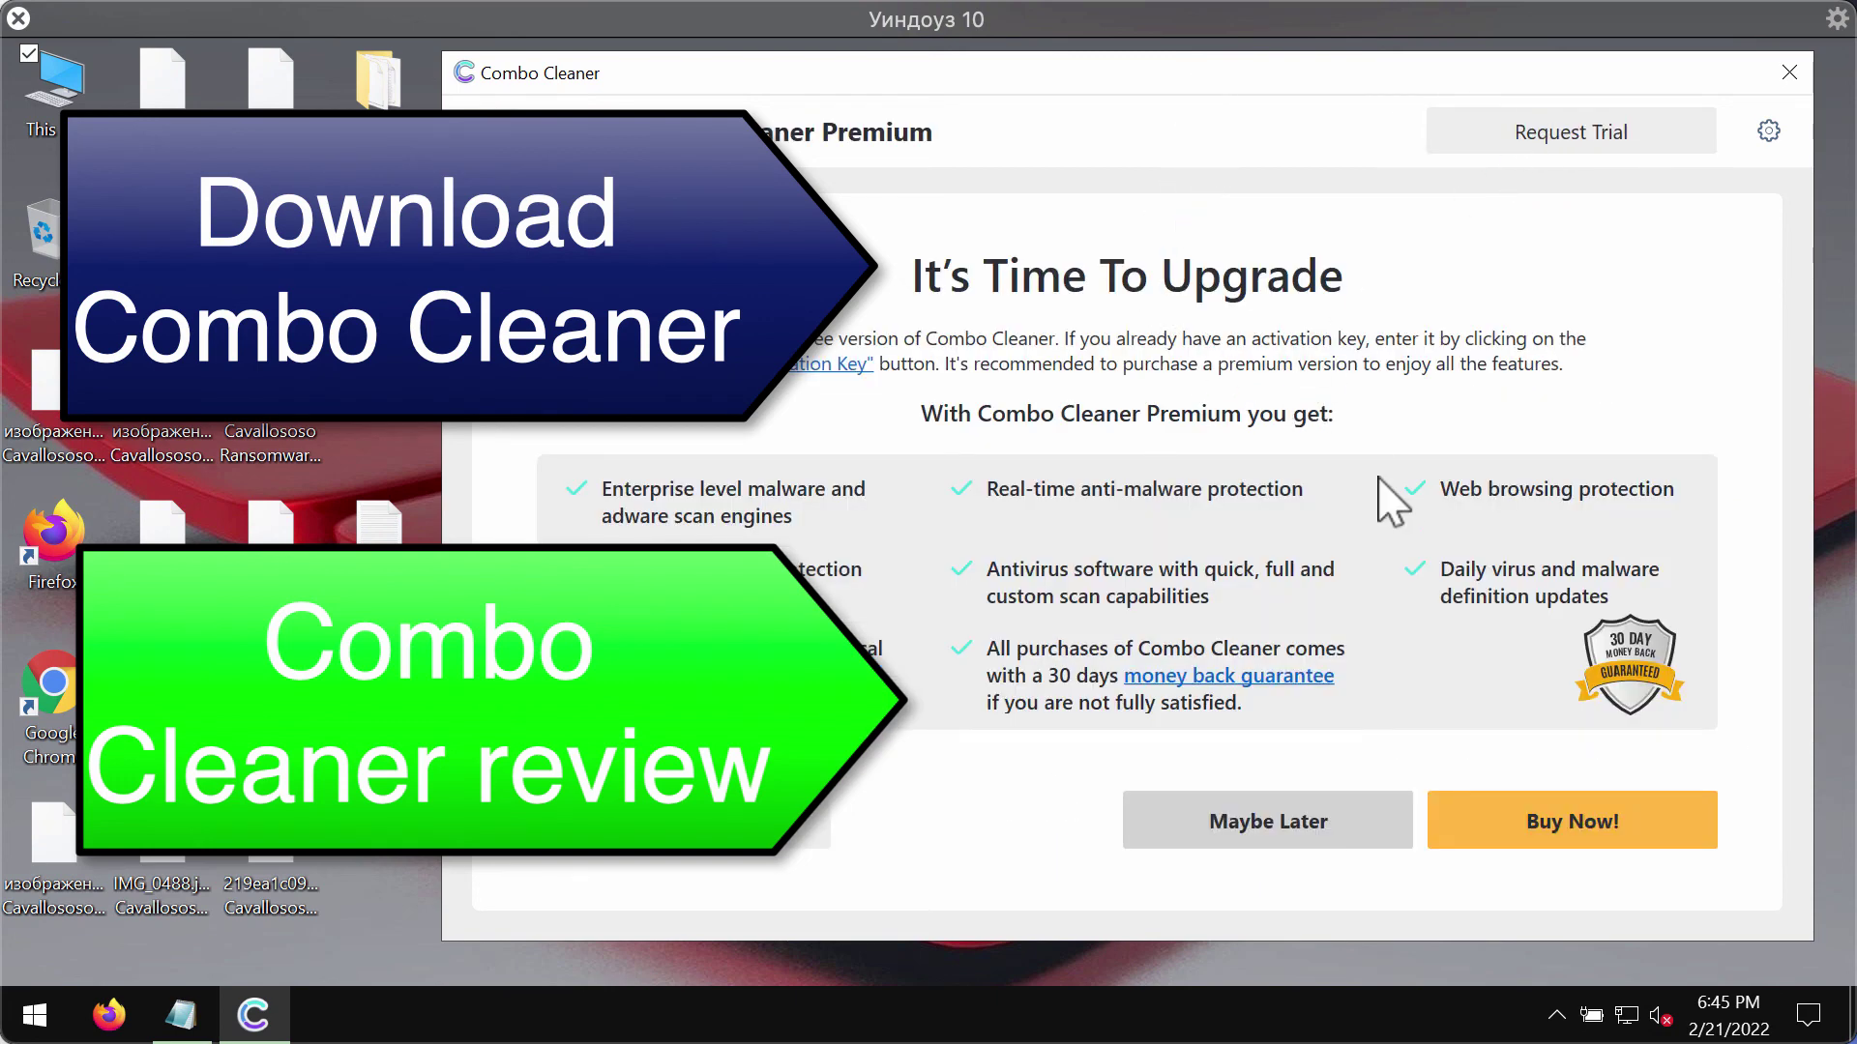